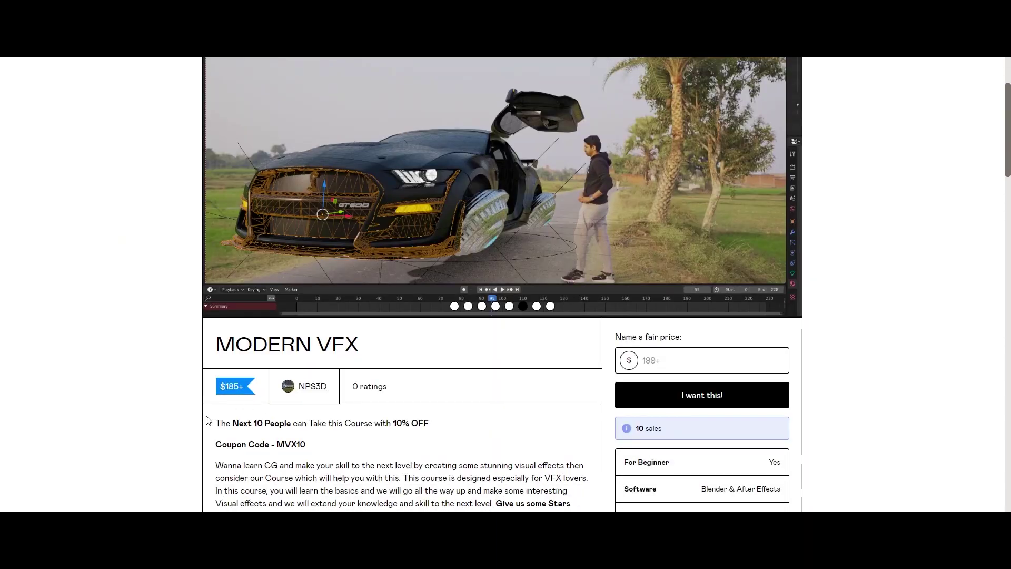
Highlight the 10% OFF offer on the MODERN VFX course page and look through its chapter descriptions.
left_click_drag(215, 428, 407, 422)
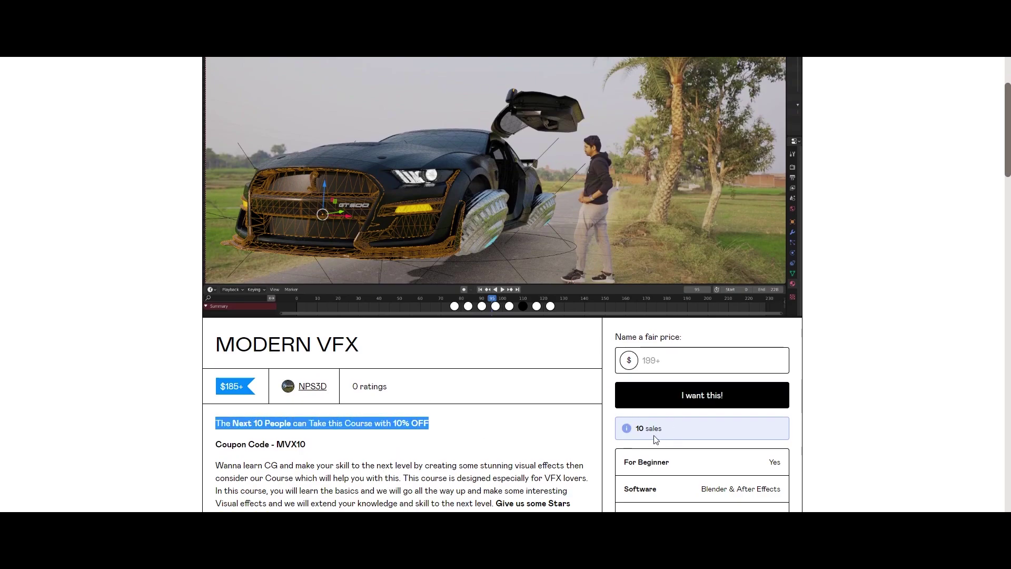
left_click_drag(663, 429, 469, 422)
left_click(469, 422)
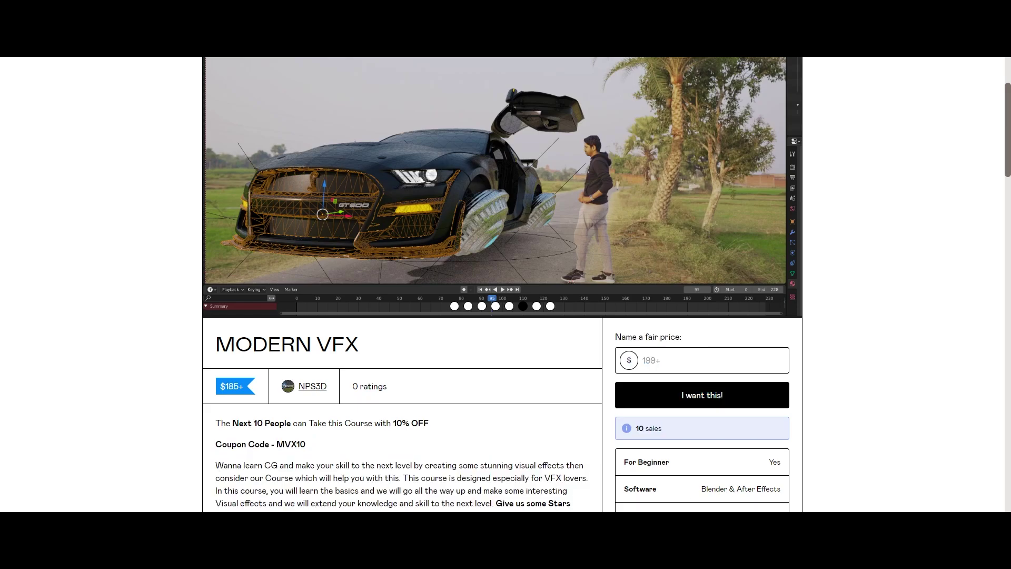
middle_click(943, 158)
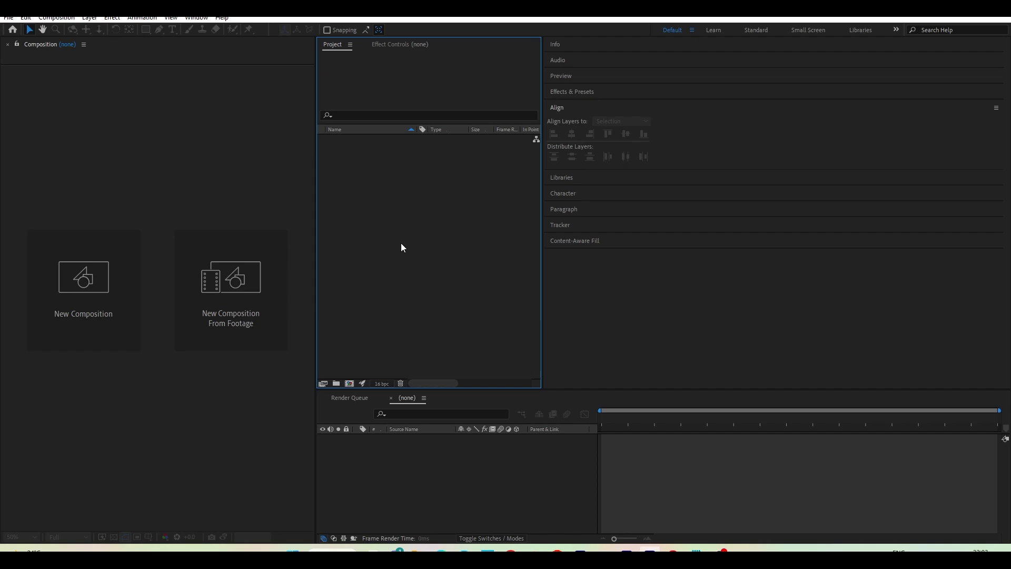
Switch to After Effects and import 1.mov, 2.mov and 3.mov from the iphone vfx clips folder.
double_click(402, 248)
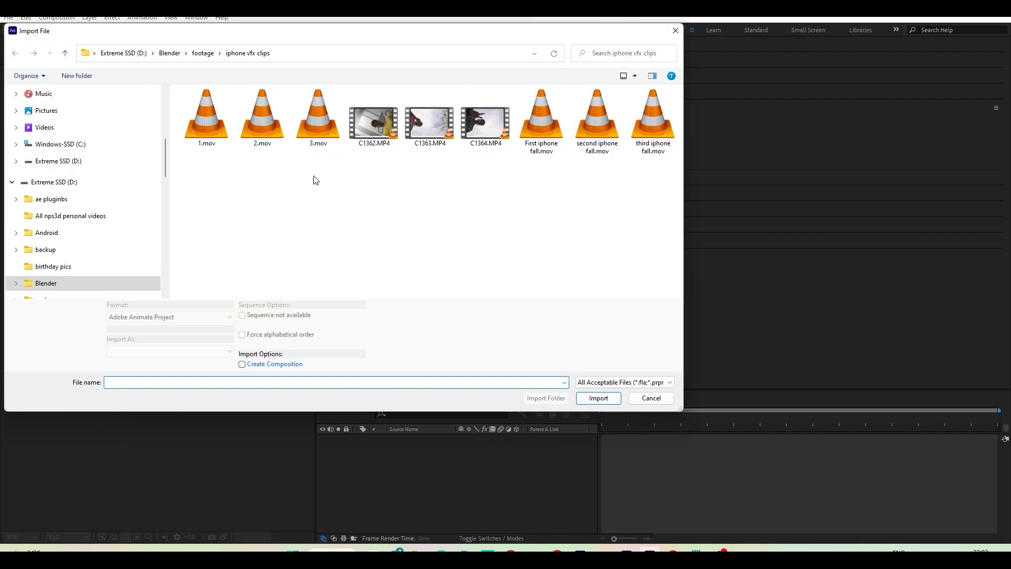
left_click_drag(314, 178, 164, 91)
left_click(598, 397)
Preview the imported clips 1.mov, 2.mov and 3.mov one after another in the footage viewer.
double_click(346, 140)
key("comma")
key("comma")
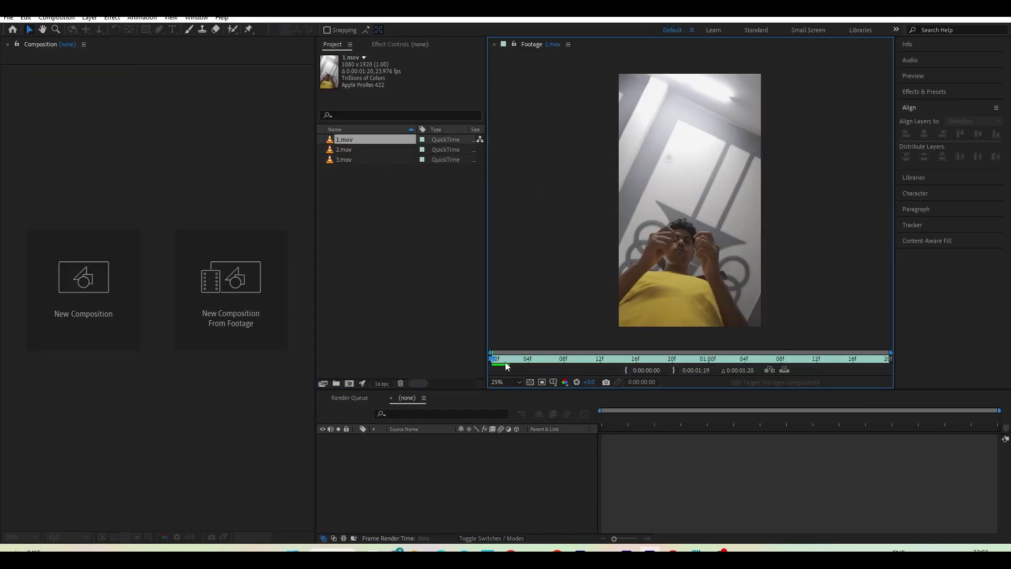
key("space")
key("Down")
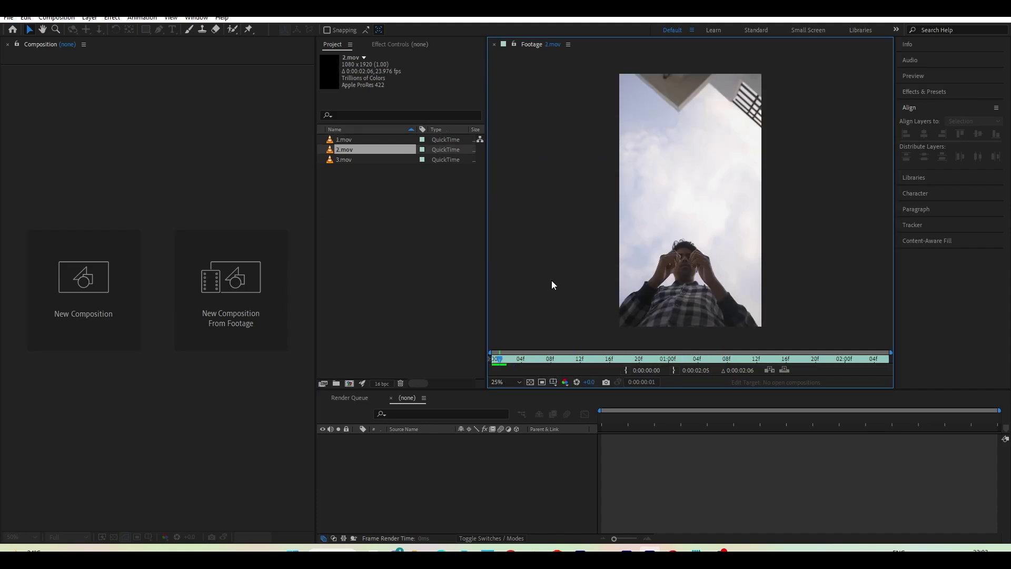
left_click(501, 360)
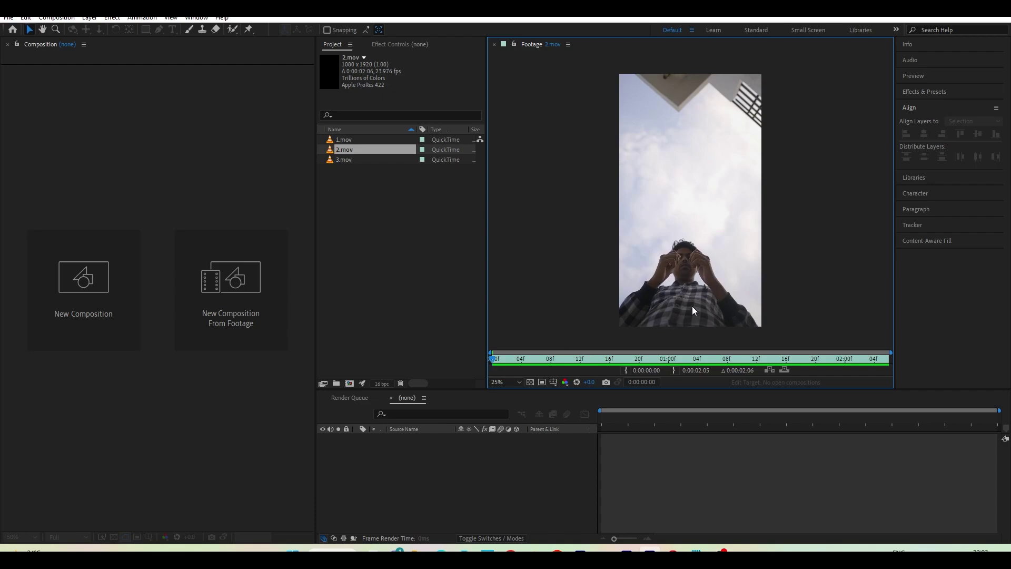
key("Down")
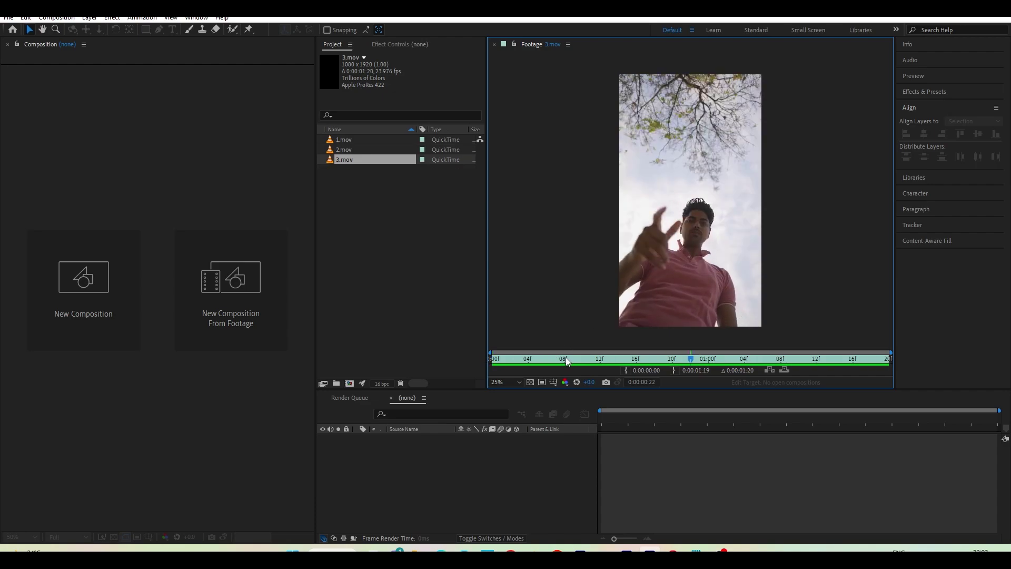
left_click_drag(566, 358, 809, 358)
Create a composition from 1.mov and add a comp-size white solid named e3d above the footage.
left_click(359, 141)
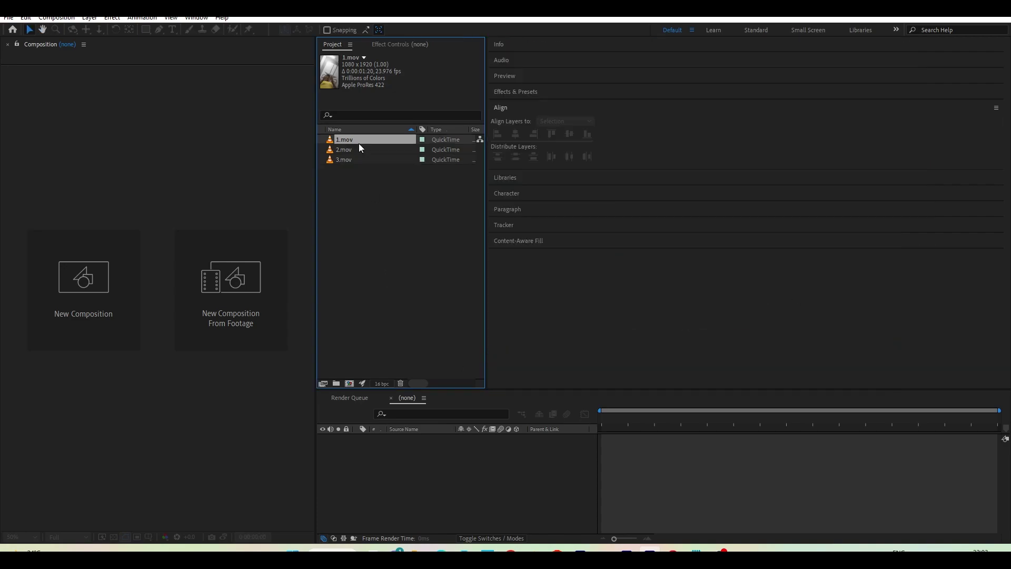
left_click(350, 383)
right_click(409, 465)
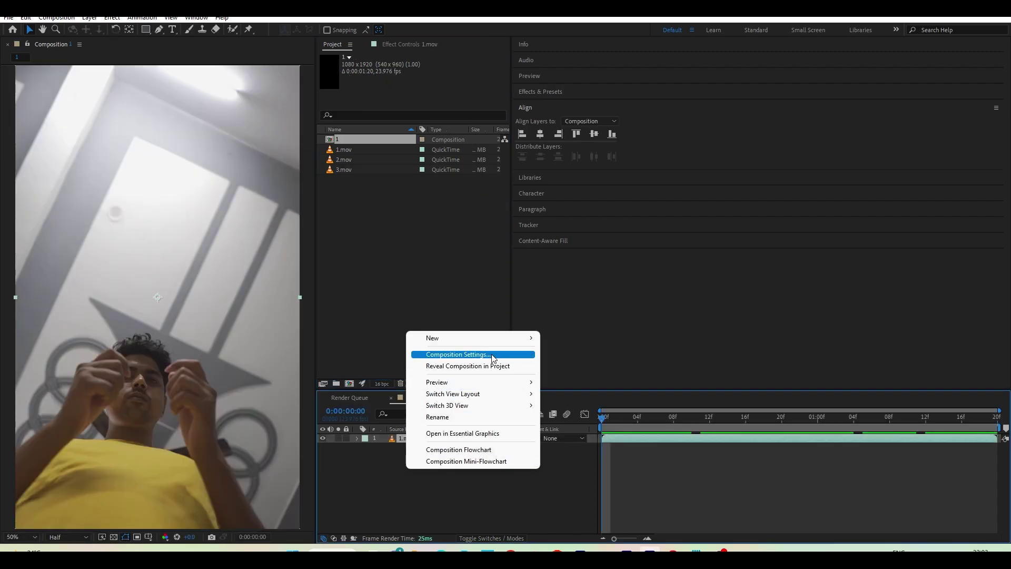
mouse_move(490, 338)
left_click(580, 365)
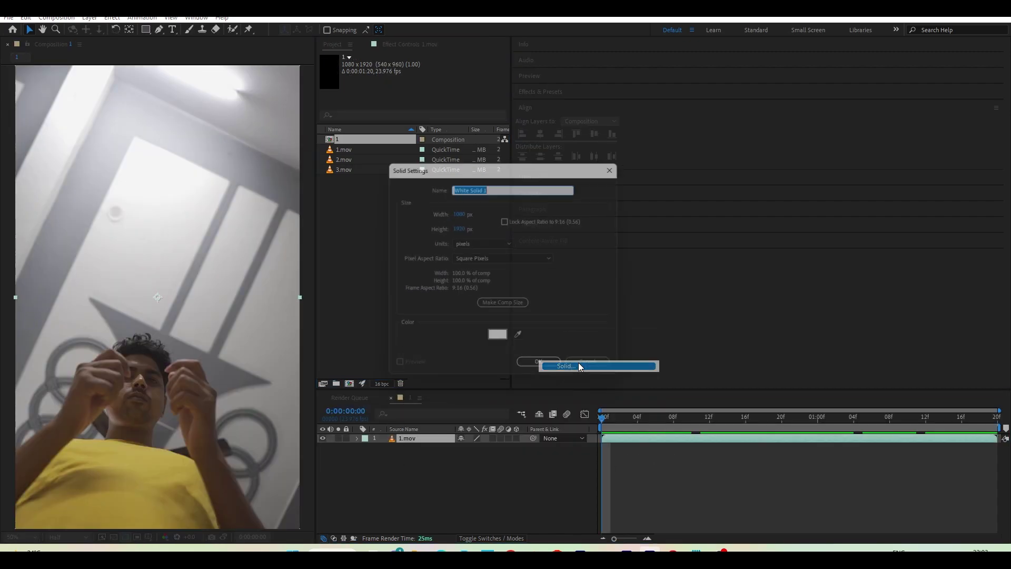
type("e3d")
key("Return")
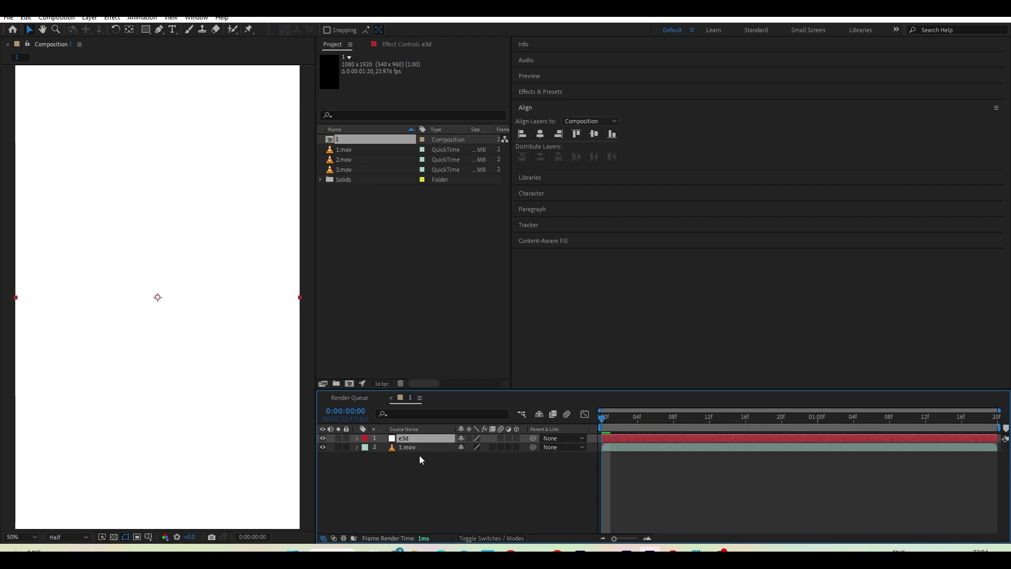
Find the Video Copilot Element effect by searching for "ele" and apply it to the e3d solid.
left_click(399, 45)
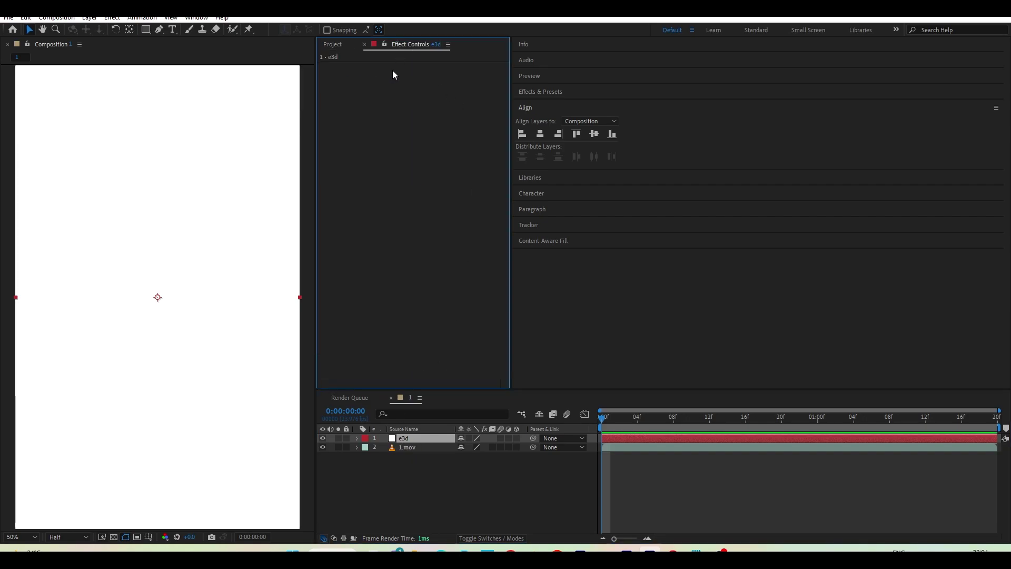
key("ctrl+space")
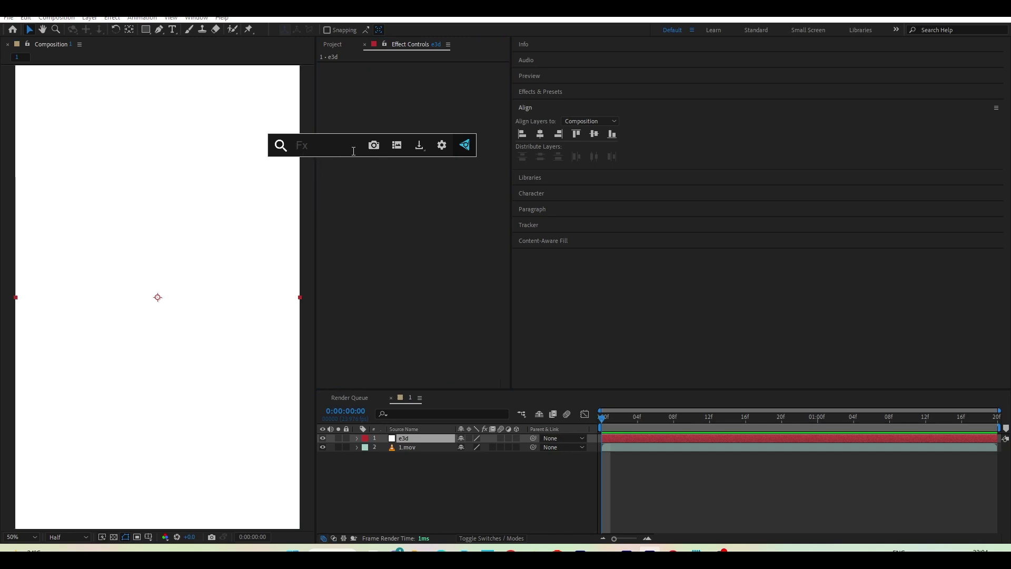
left_click(545, 91)
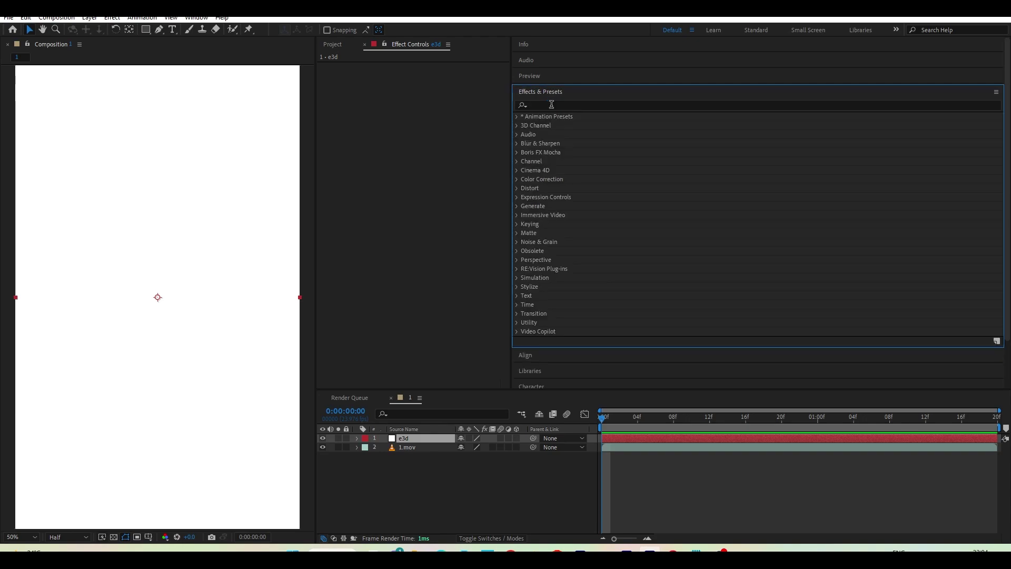
left_click(551, 105)
type("ele")
left_click_drag(554, 209, 220, 226)
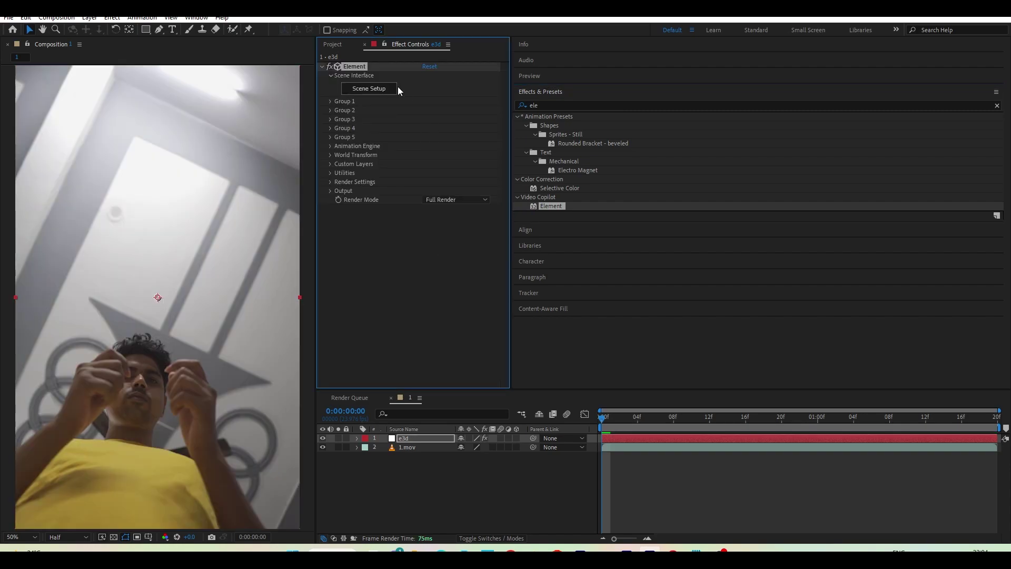
Open Element's Scene Setup and import iphone.obj from the iphone_14_purple_5g folder with the default import preferences.
left_click(369, 88)
left_click(15, 19)
mouse_move(105, 34)
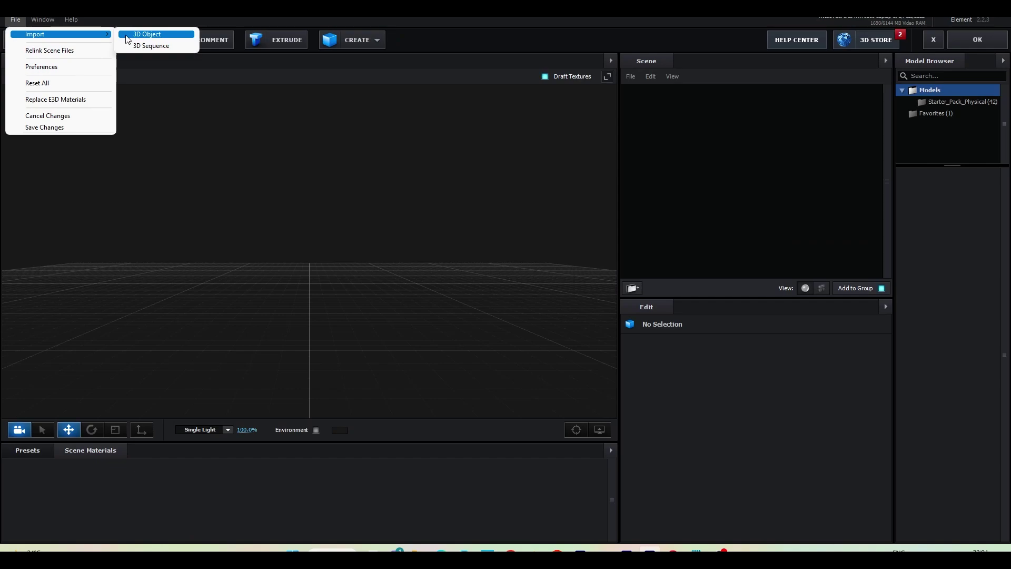
left_click(127, 35)
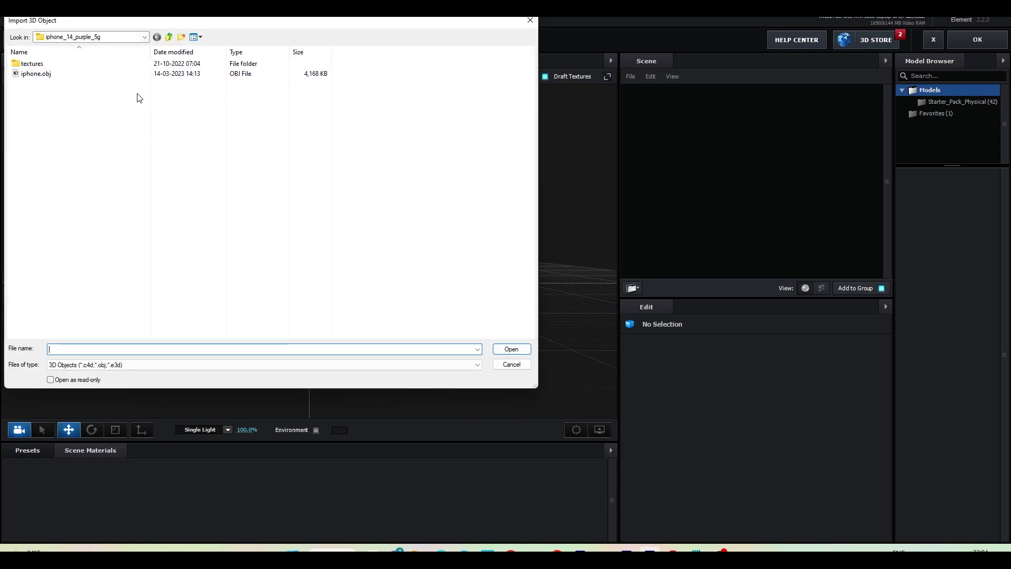
left_click(75, 74)
left_click(508, 350)
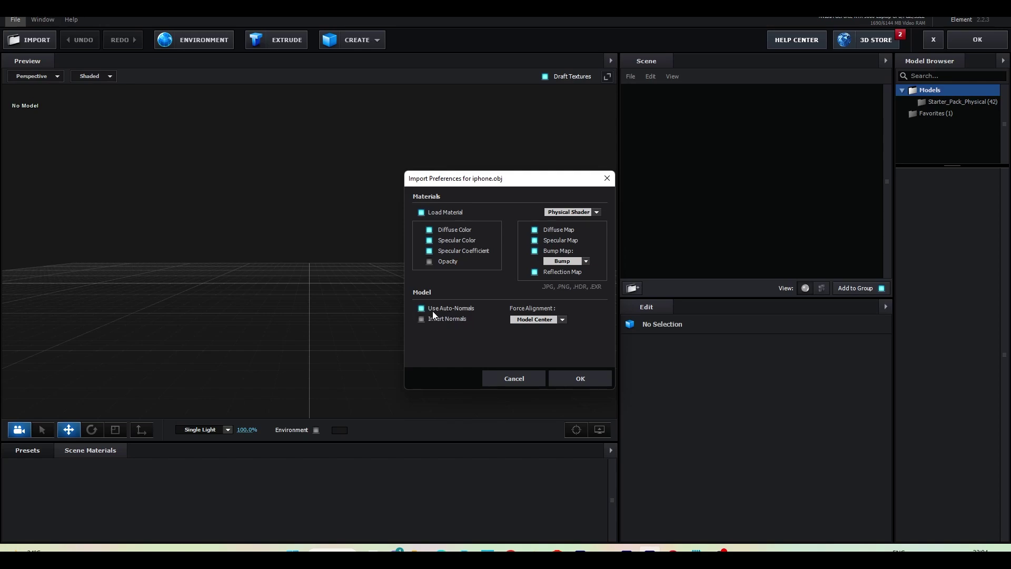
left_click(574, 378)
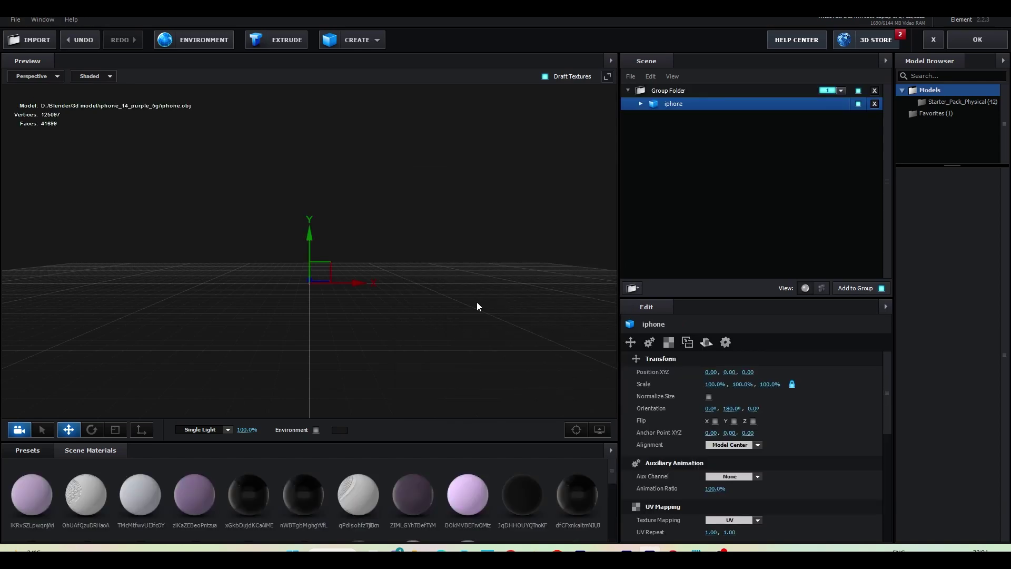
Normalize the iphone model's size and turn off draft textures and the grid in the preview.
left_click(709, 396)
left_click_drag(570, 382, 554, 126)
left_click(576, 430)
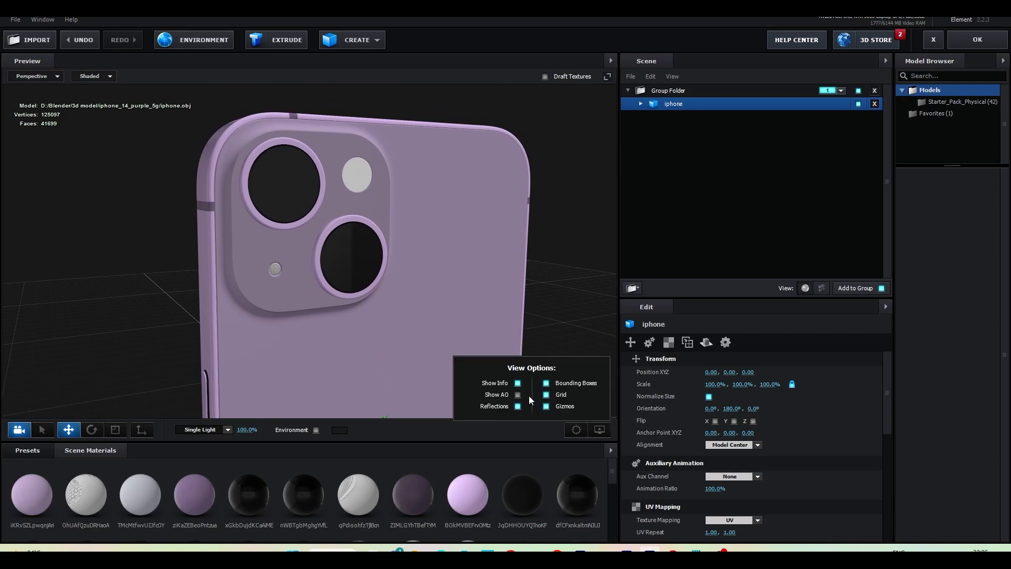
left_click(546, 395)
Change the blend mode of the camera lens glass material to make the lenses see-through.
scroll(450, 260, "down", 3)
left_click(339, 232)
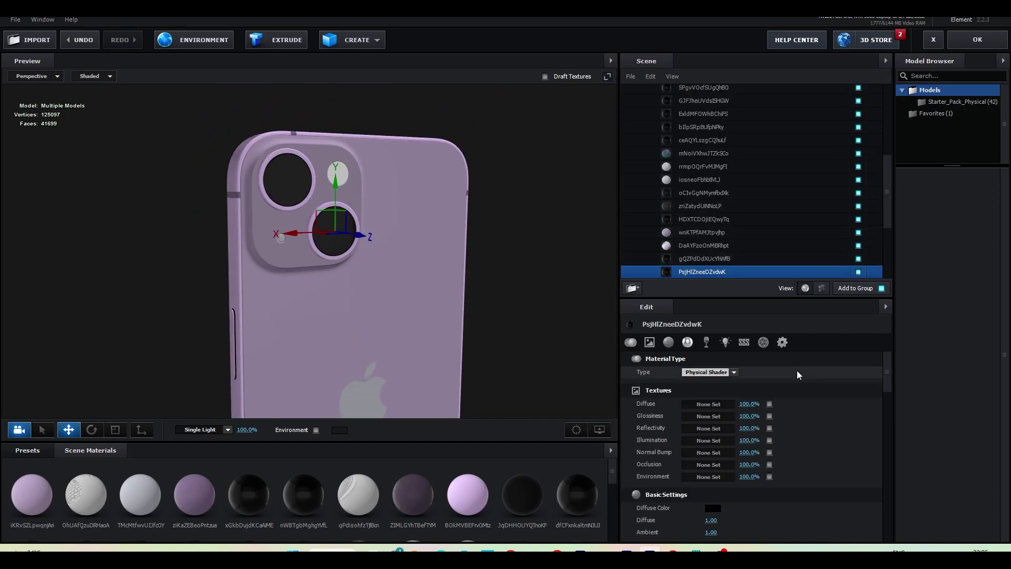
left_click(783, 344)
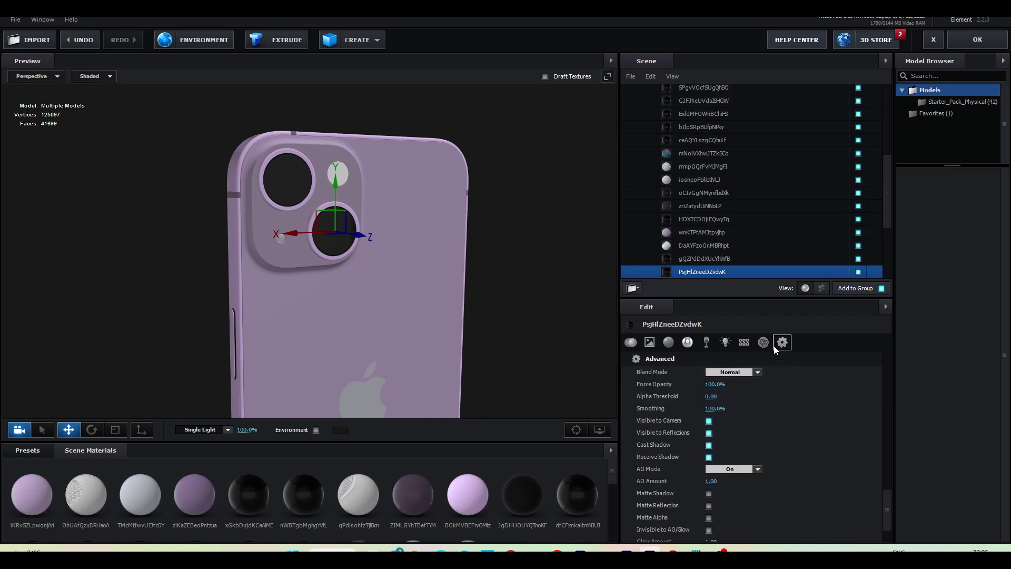
left_click(741, 372)
left_click(743, 407)
Lower the Force Opacity of the camera flash cover material to 57%.
left_click_drag(432, 332, 361, 261)
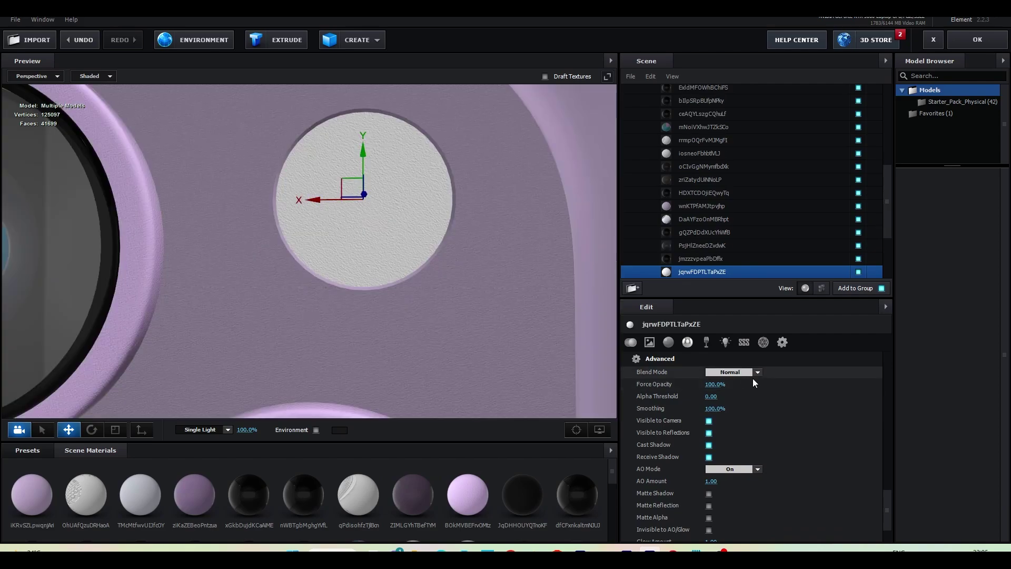
left_click_drag(716, 385, 688, 384)
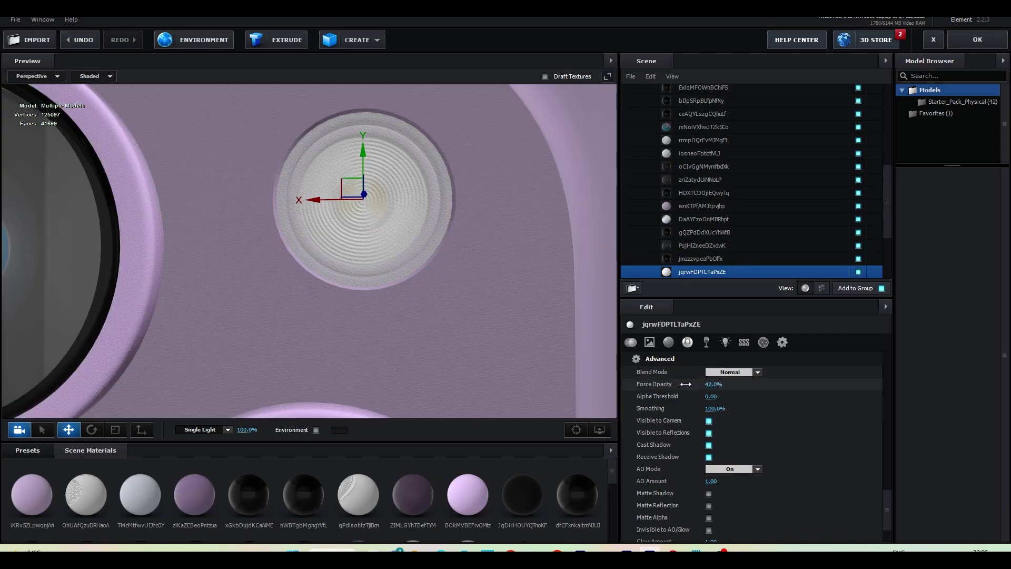
scroll(504, 282, "down", 5)
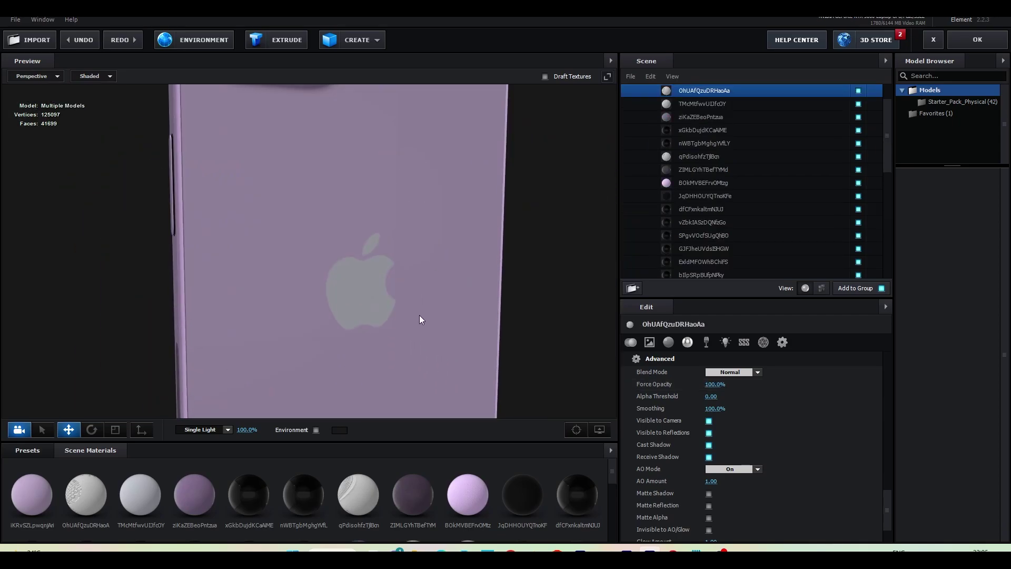
Raise the Reflectivity intensity of the Apple logo material to give it a mirror-like metal finish.
left_click(369, 296)
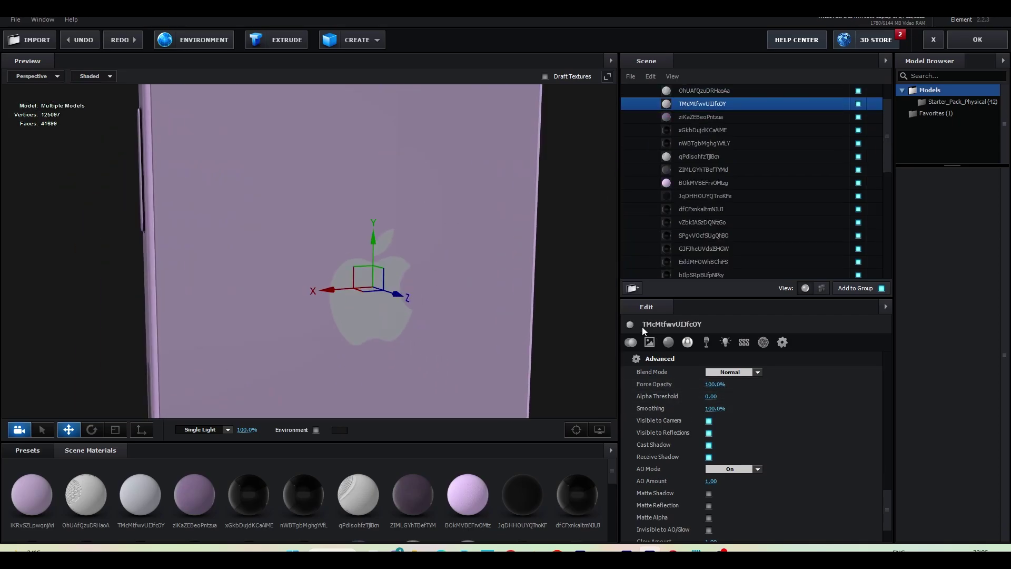
left_click(630, 342)
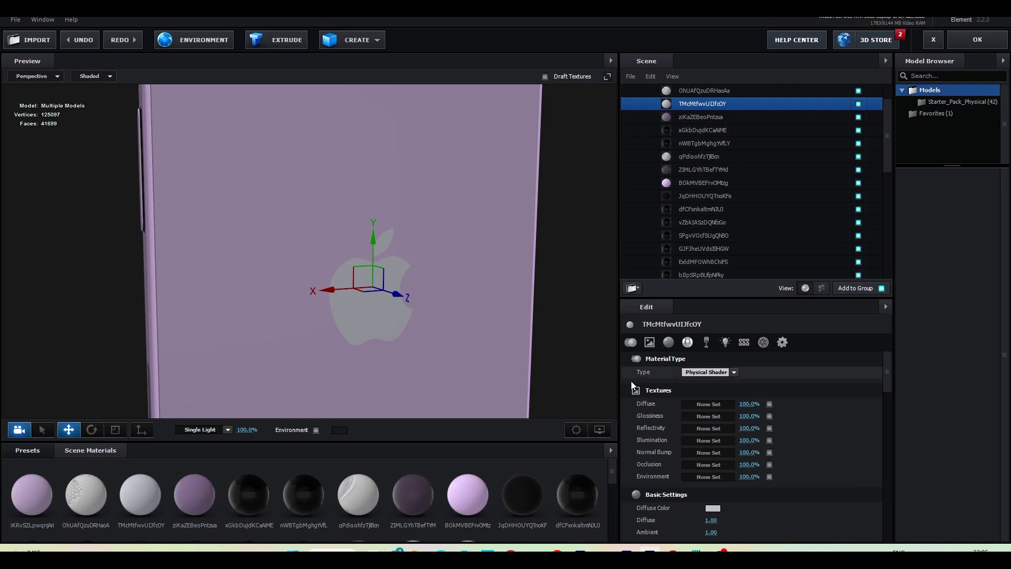
scroll(633, 378, "down", 3)
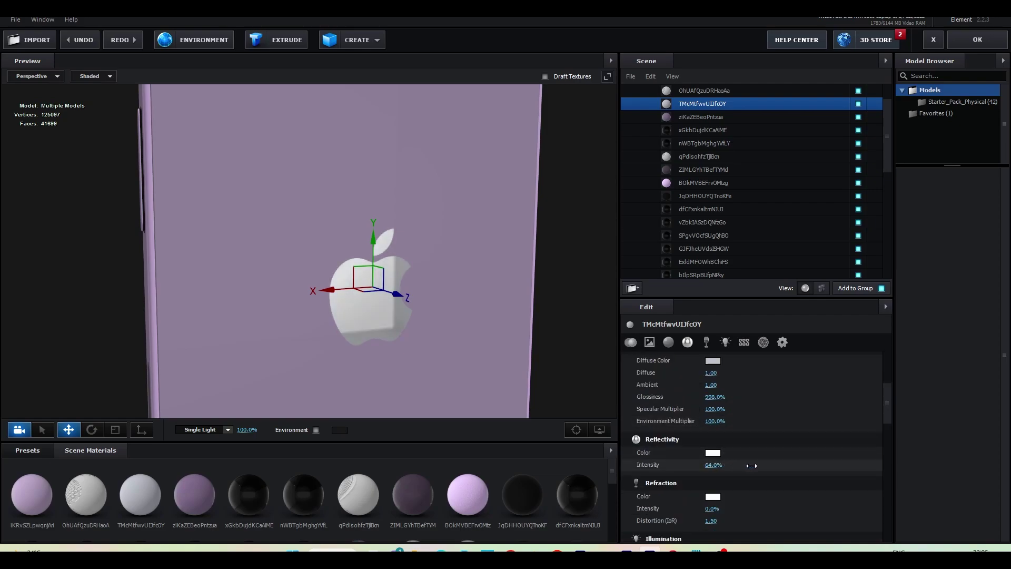
left_click_drag(752, 466, 829, 469)
Hide the JqDHHOUYQTnoKFe and TOWBJRjqpgoESAL material parts of the iphone model.
left_click_drag(364, 335, 272, 257)
left_click(269, 256)
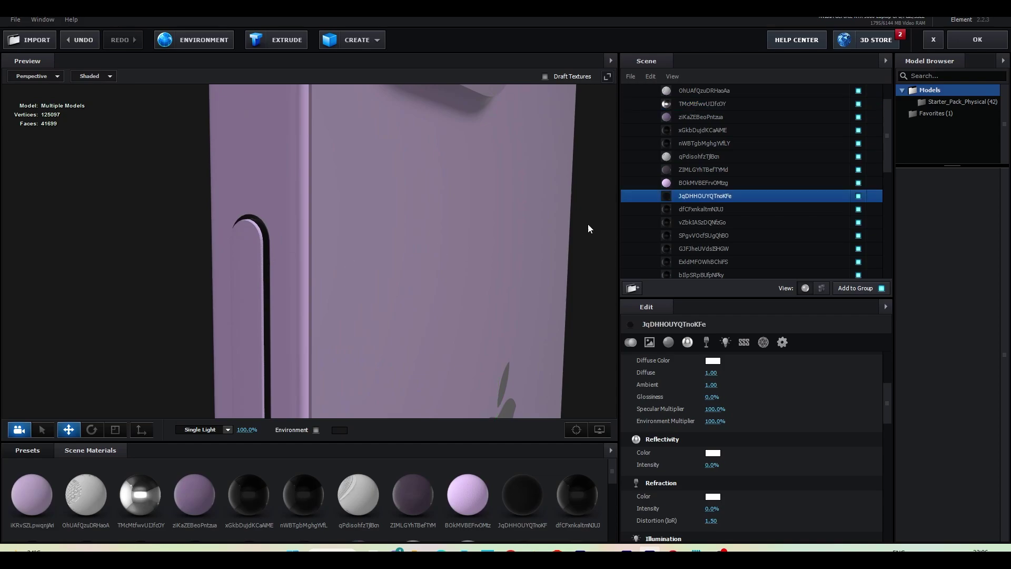
left_click(859, 196)
left_click_drag(417, 247, 402, 279)
scroll(402, 279, "up", 3)
left_click(495, 312)
left_click(859, 272)
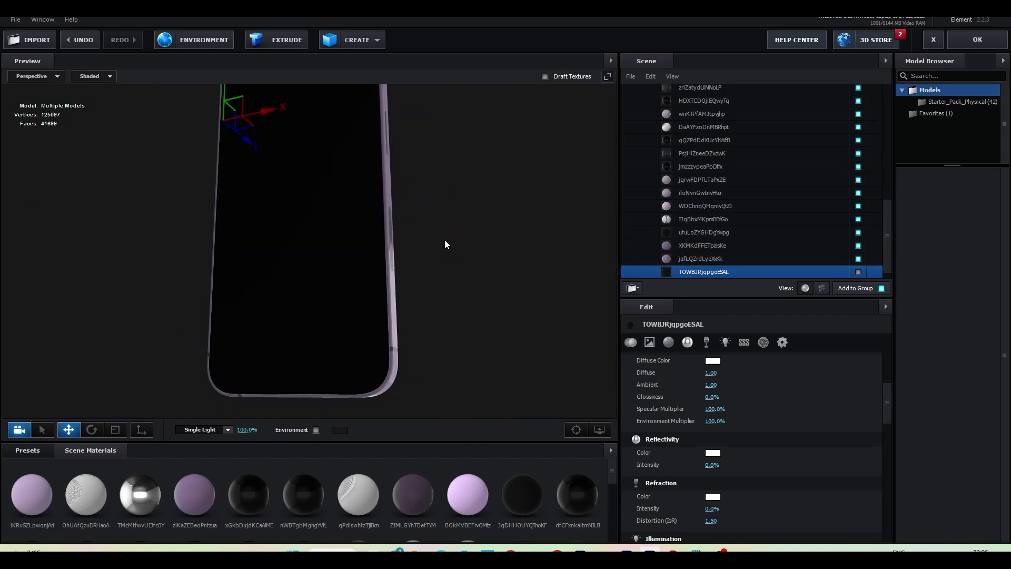
left_click_drag(444, 245, 395, 304)
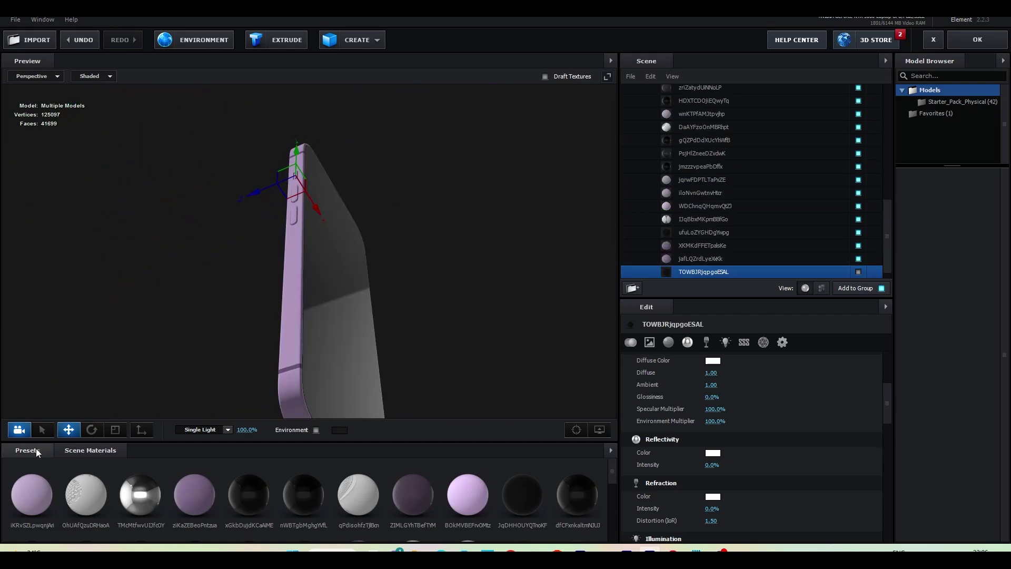
Apply the Basic_2K_15 environment preset from the Basic_2K set to the scene.
left_click(36, 449)
left_click(56, 477)
left_click(62, 487)
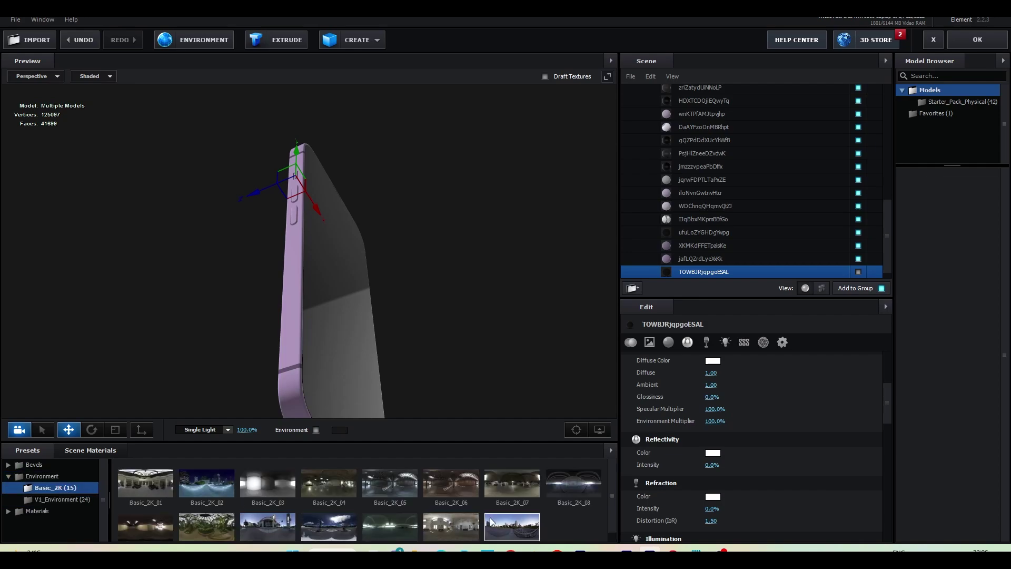
double_click(507, 527)
left_click_drag(426, 302, 274, 316)
Set the brightness of the environment texture to 37% and check the reflections on the phone's back.
left_click(184, 42)
left_click_drag(413, 240, 434, 241)
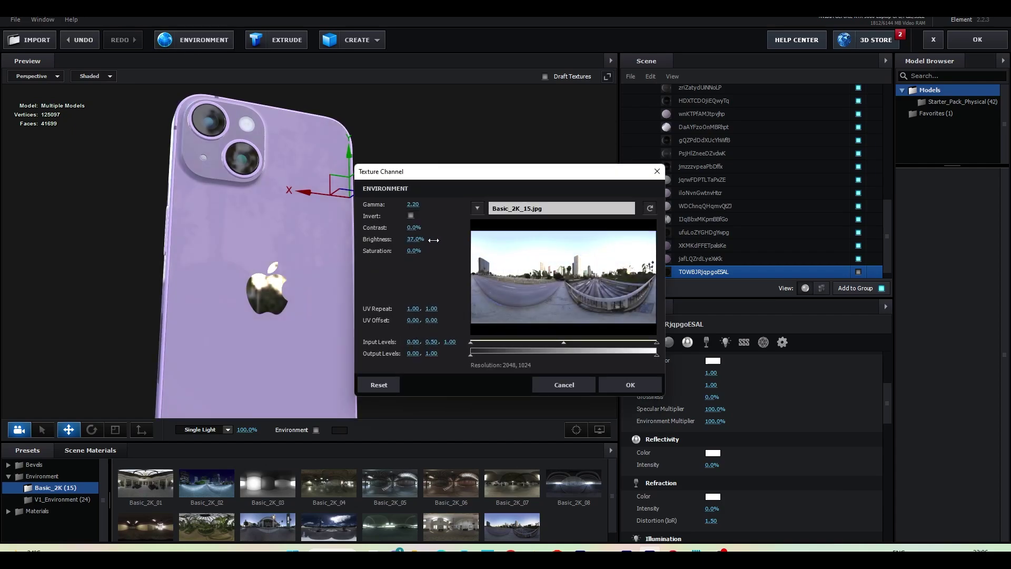
left_click(630, 384)
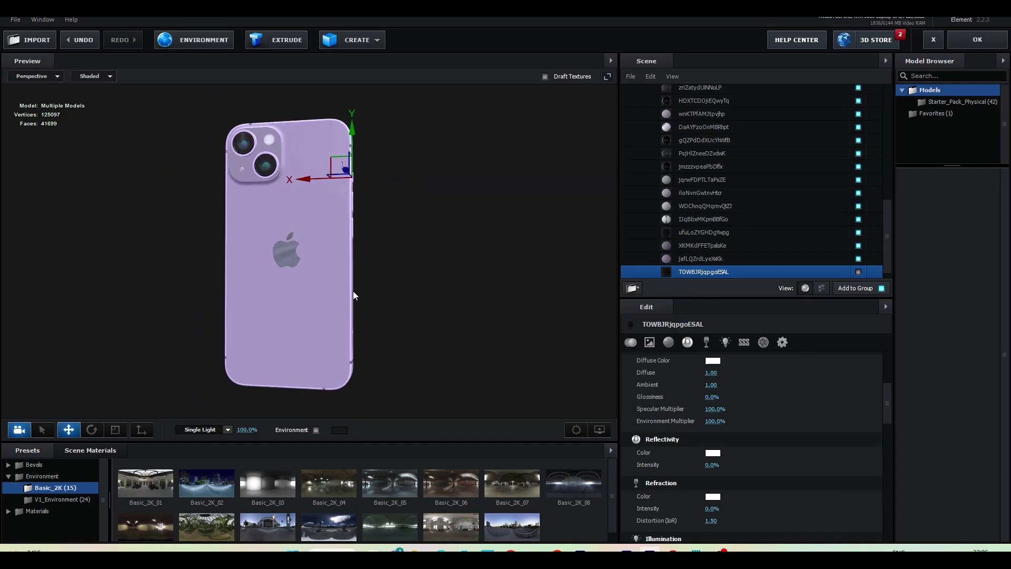
left_click_drag(352, 291, 390, 295)
scroll(683, 154, "up", 8)
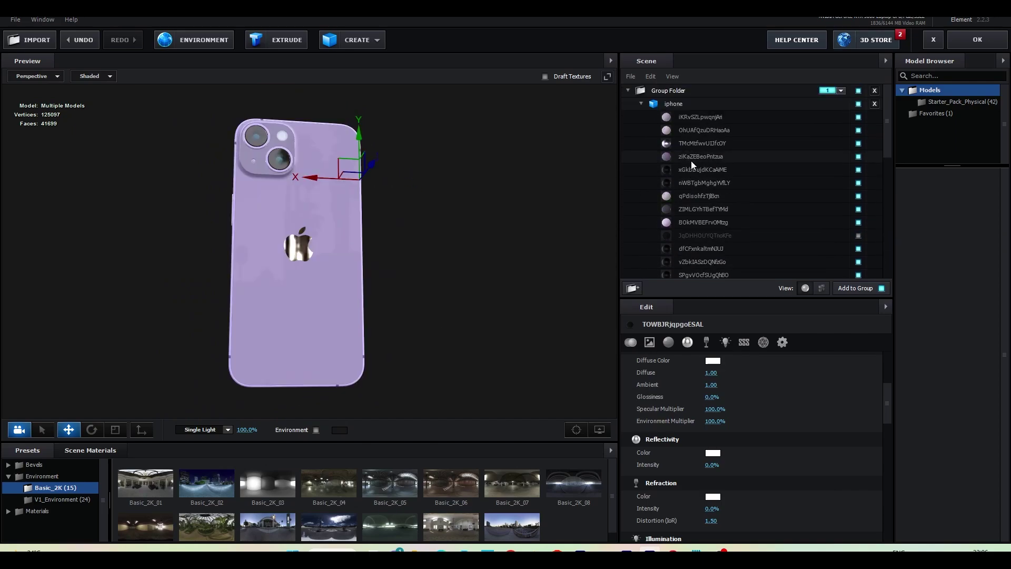
Enable Optimize Mesh in the surface options of the iphone model and accept the scene setup.
double_click(686, 105)
scroll(708, 446, "down", 3)
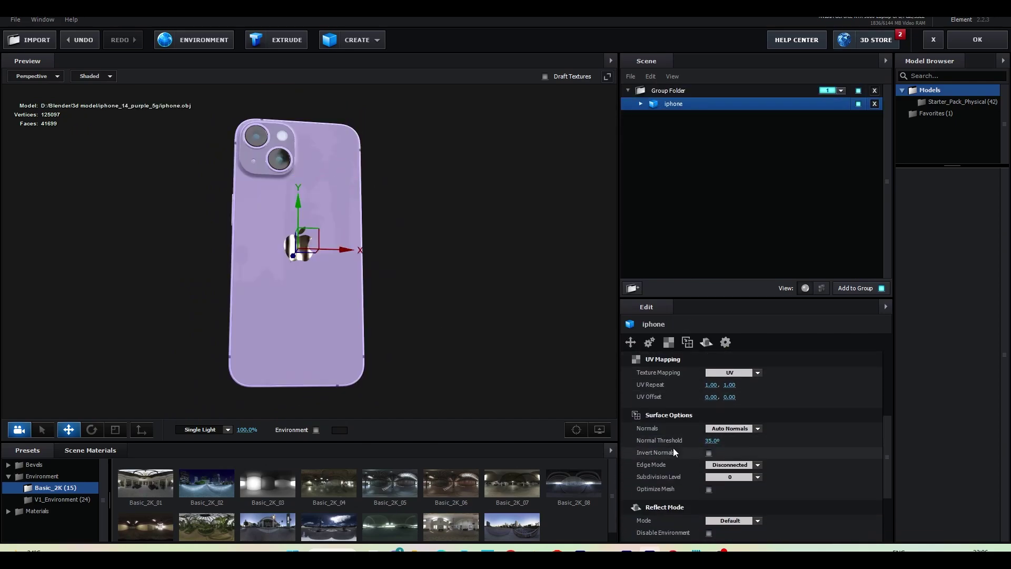
left_click(709, 490)
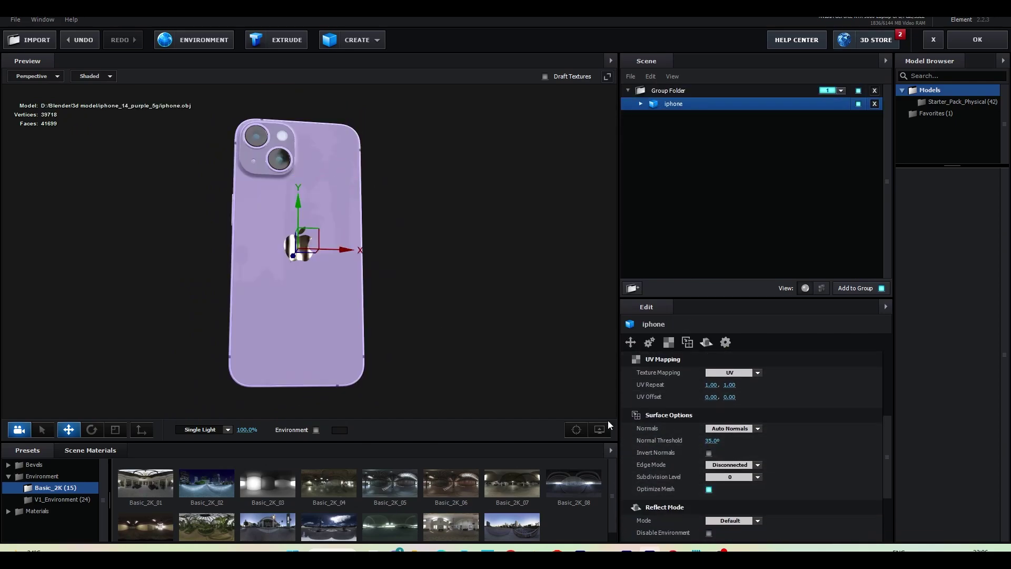
left_click(974, 39)
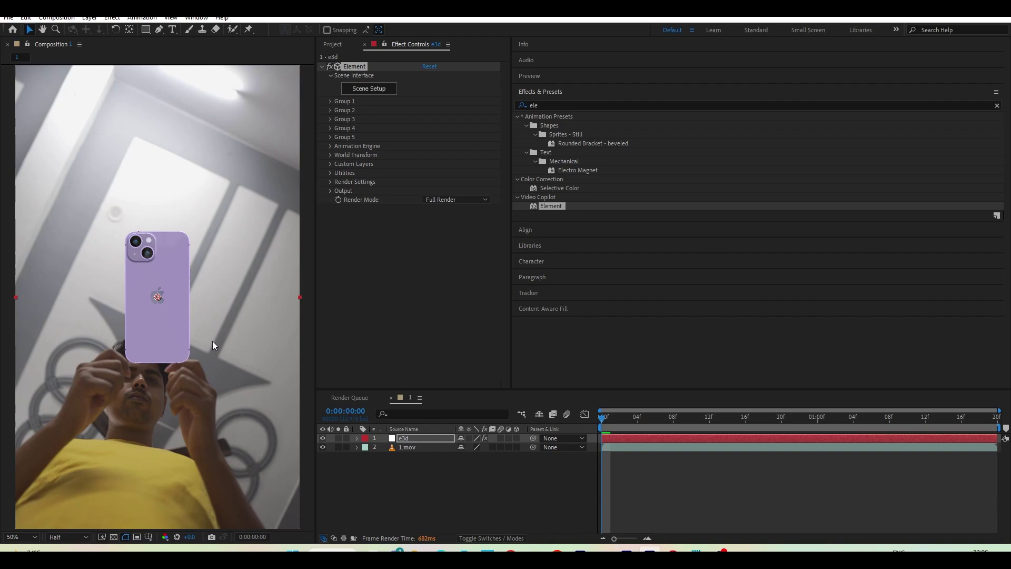
Create a two-node camera using the 20mm preset.
right_click(563, 475)
mouse_move(457, 345)
left_click(599, 399)
left_click(549, 199)
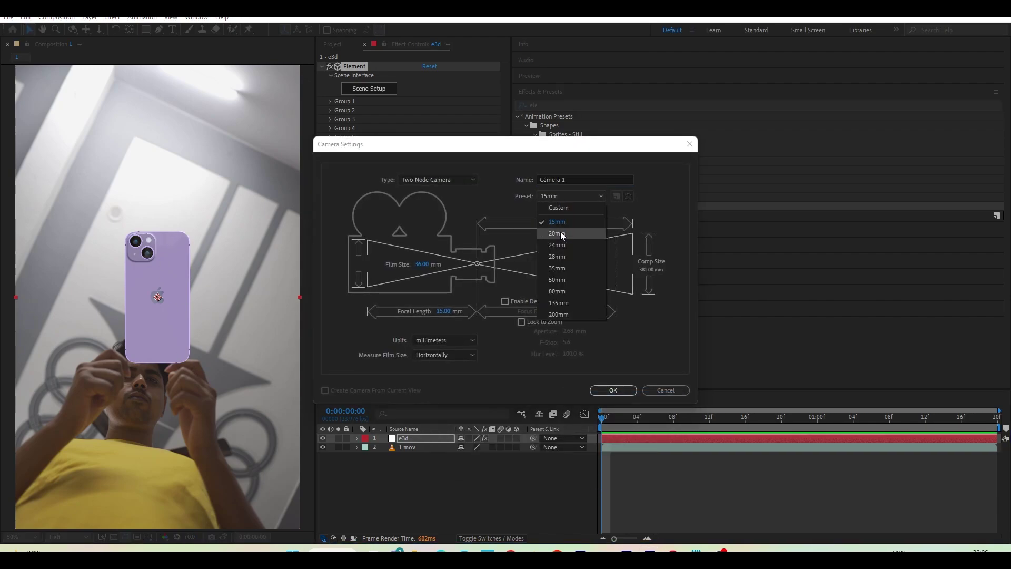
left_click(561, 233)
left_click(610, 391)
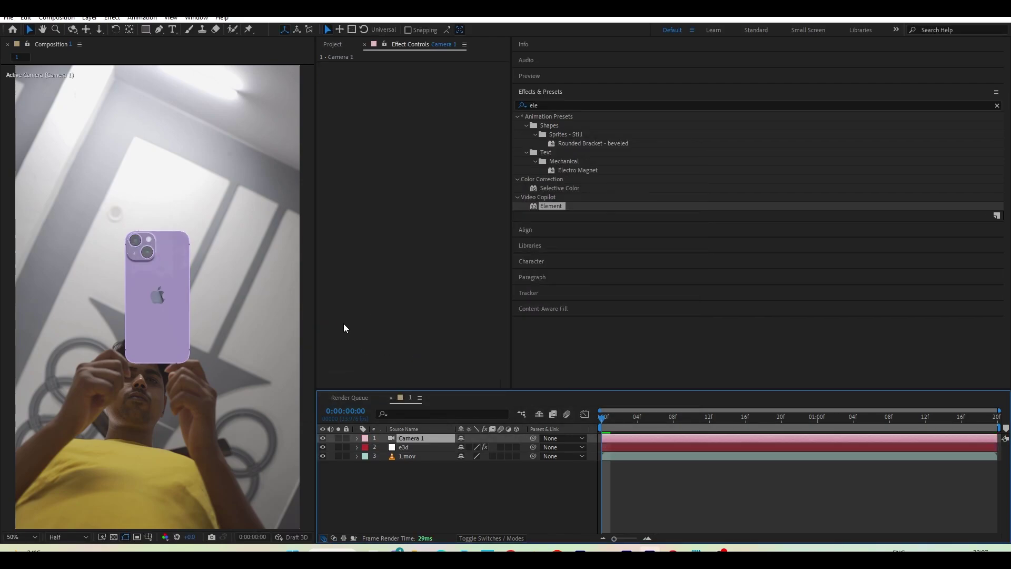
Orbit Camera 1 around the phone to test the 3D view and reset the camera's transform.
key("c")
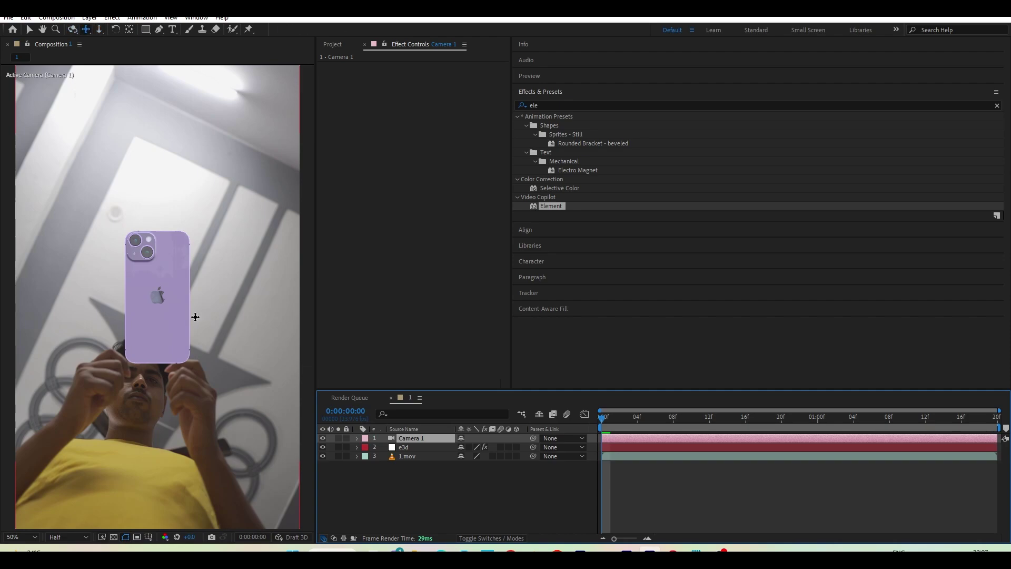
key("c")
left_click_drag(193, 305, 264, 347)
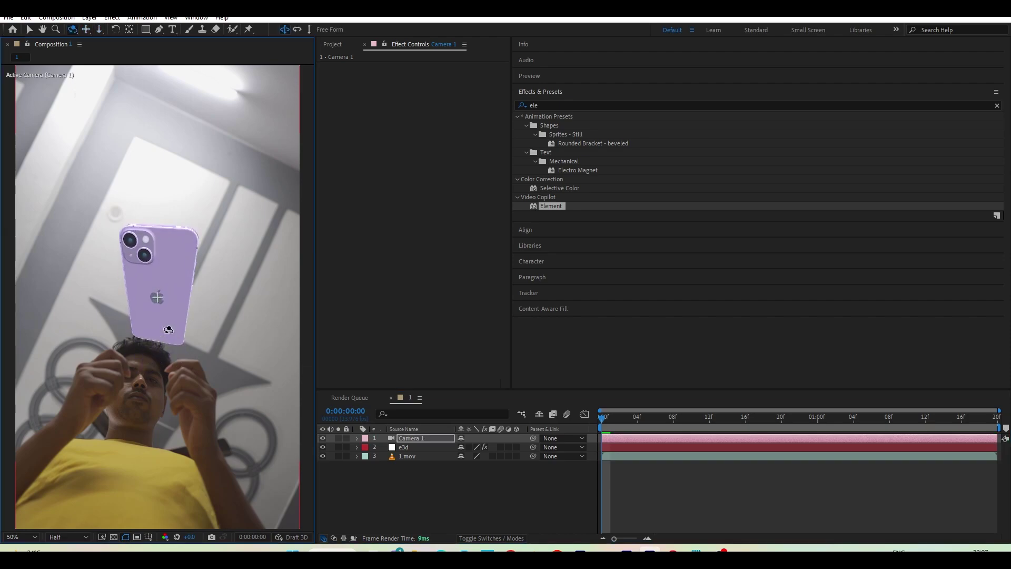
left_click_drag(167, 327, 214, 310)
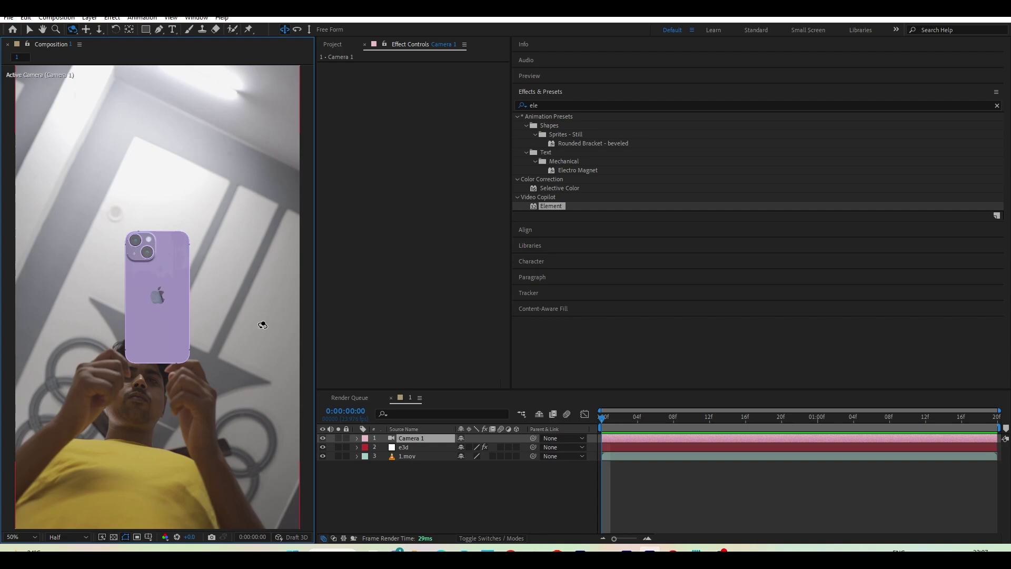
left_click_drag(189, 353, 196, 319)
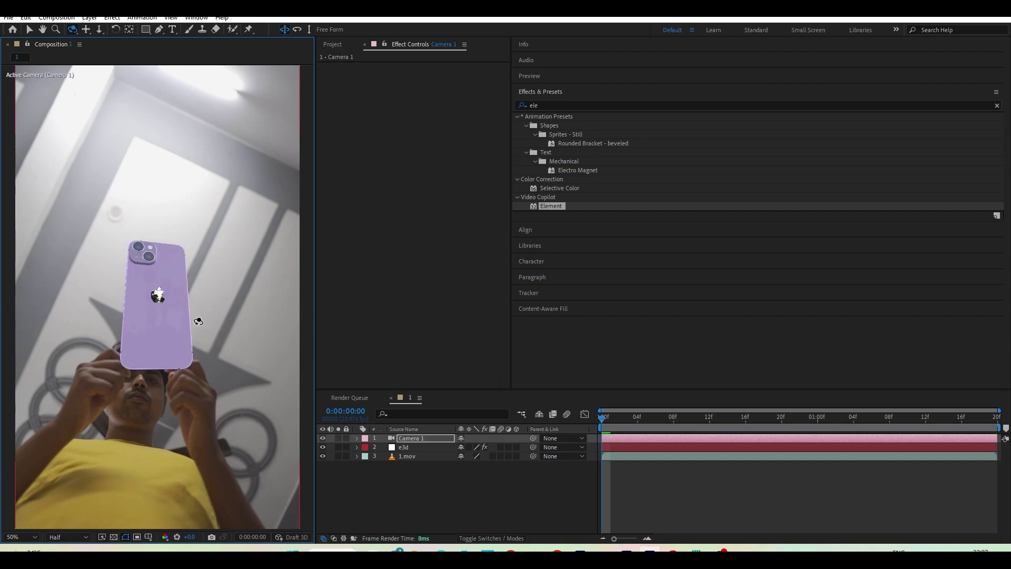
right_click(404, 440)
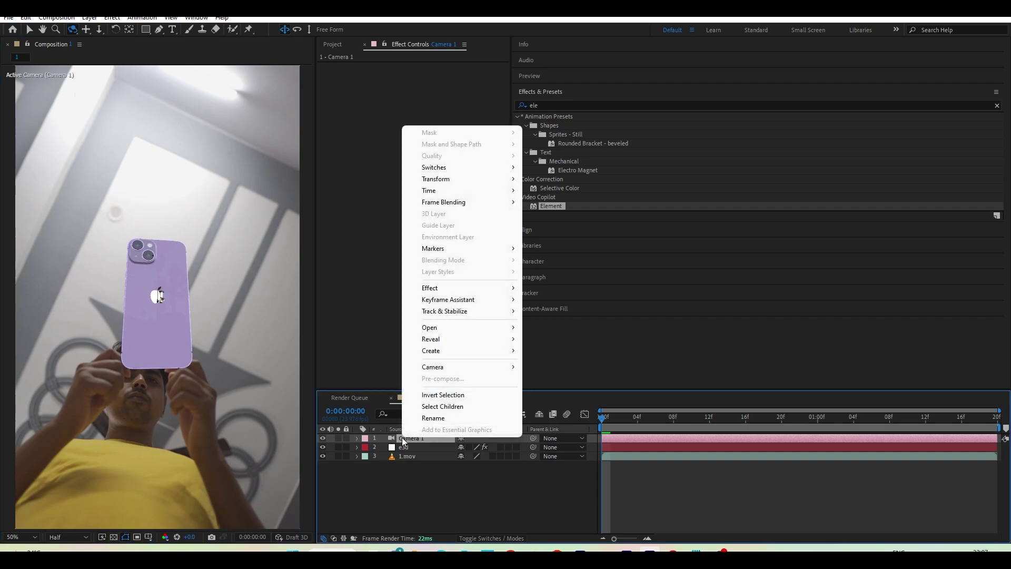
mouse_move(448, 179)
left_click(532, 179)
Create a group null for Group 1 from the Element effect on the e3d layer.
left_click(412, 451)
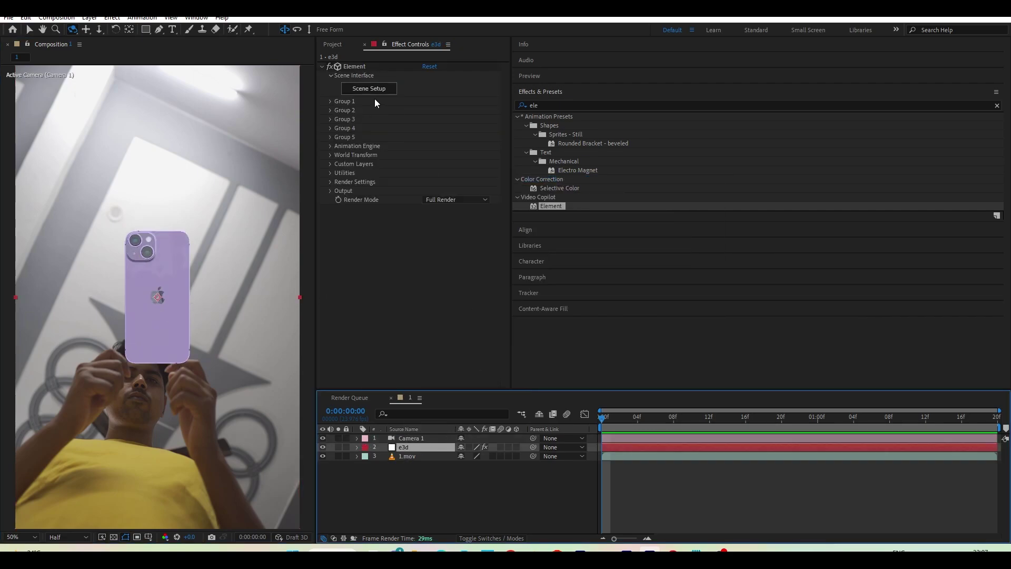
left_click(330, 101)
left_click(340, 146)
left_click(348, 164)
left_click(378, 178)
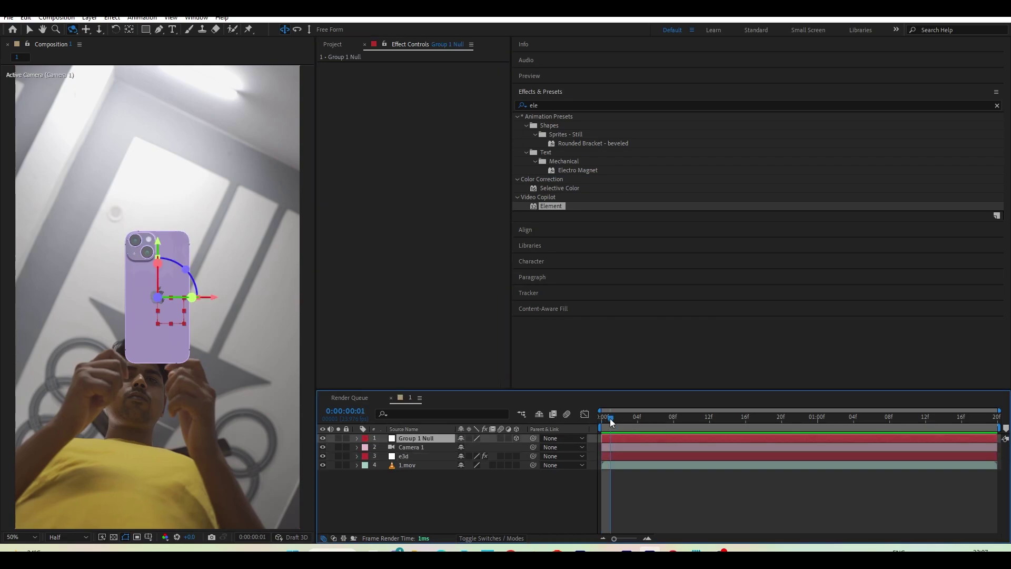
Preview the footage and keyframe the Position of Group 1 Null at 0:00:00:00 with Z set to 60.
mouse_move(612, 419)
left_mouse_down()
mouse_move(647, 420)
mouse_move(605, 428)
left_mouse_up()
key("space")
key("space")
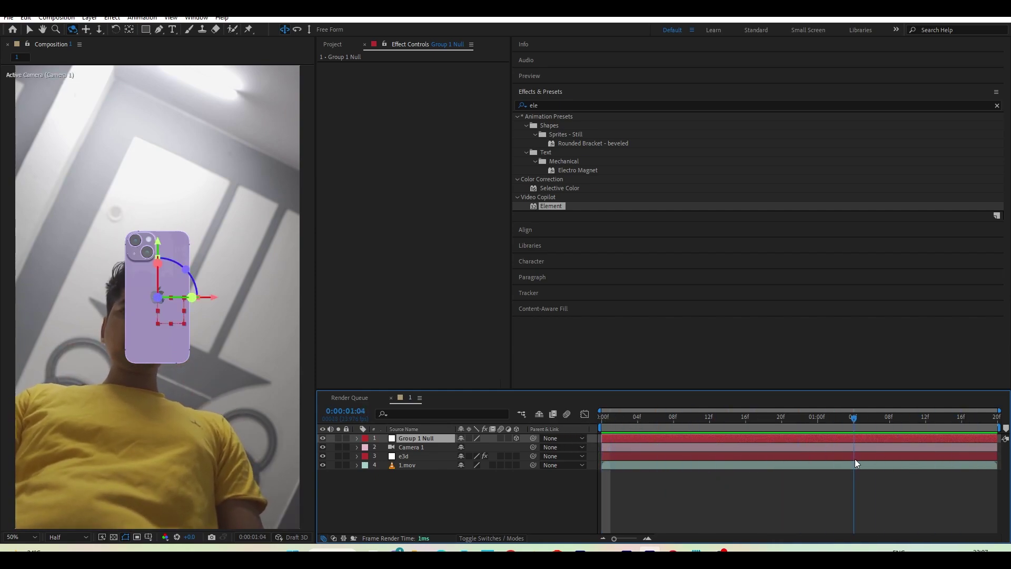
key("space")
key("p")
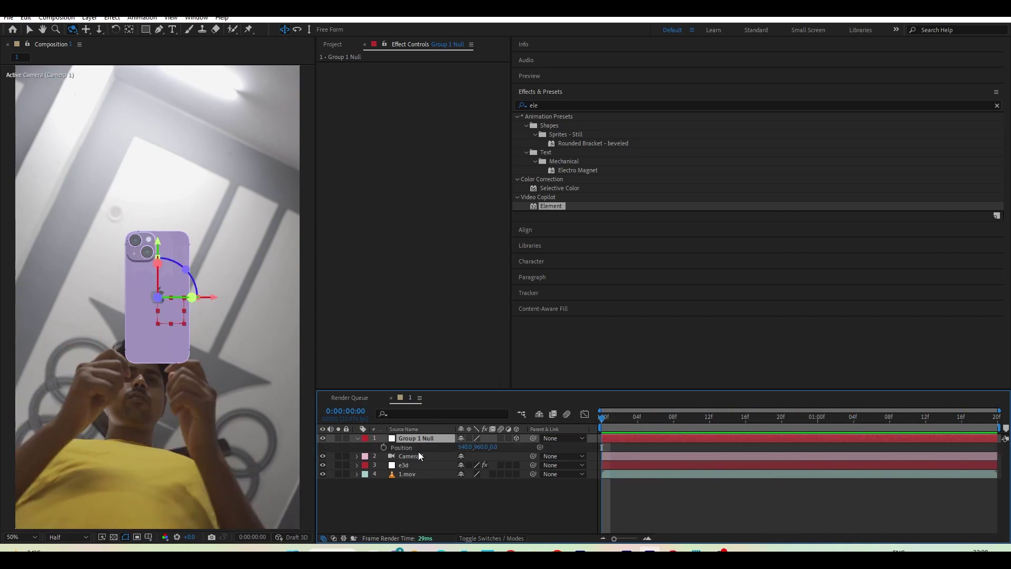
left_click(383, 448)
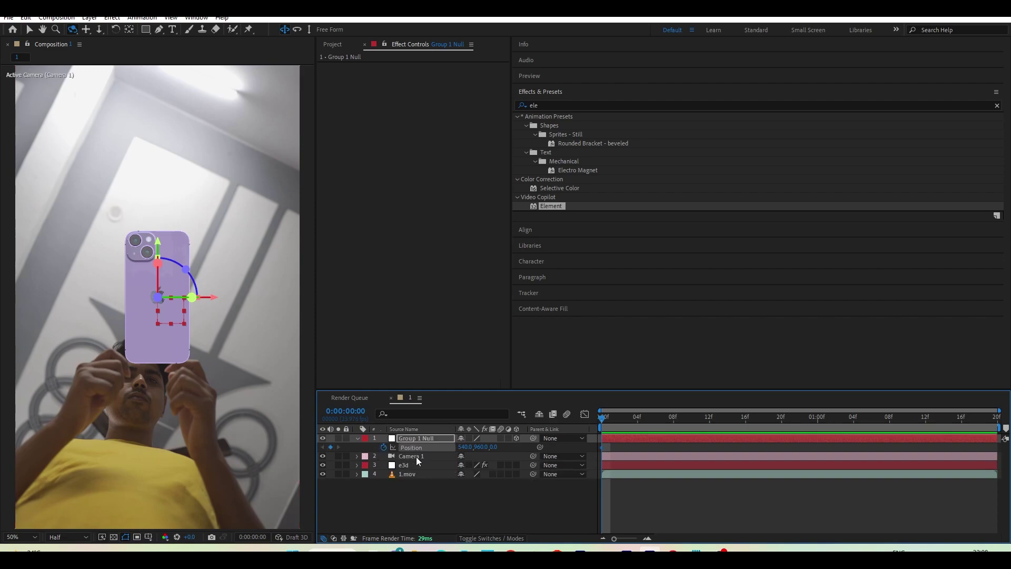
mouse_move(494, 447)
left_mouse_down()
mouse_move(480, 448)
mouse_move(511, 448)
mouse_move(494, 452)
left_mouse_up()
Keyframe the Z position of Group 1 Null at -430 at 0:00:01:04 and preview the phone's move towards the camera.
left_click_drag(602, 418, 855, 437)
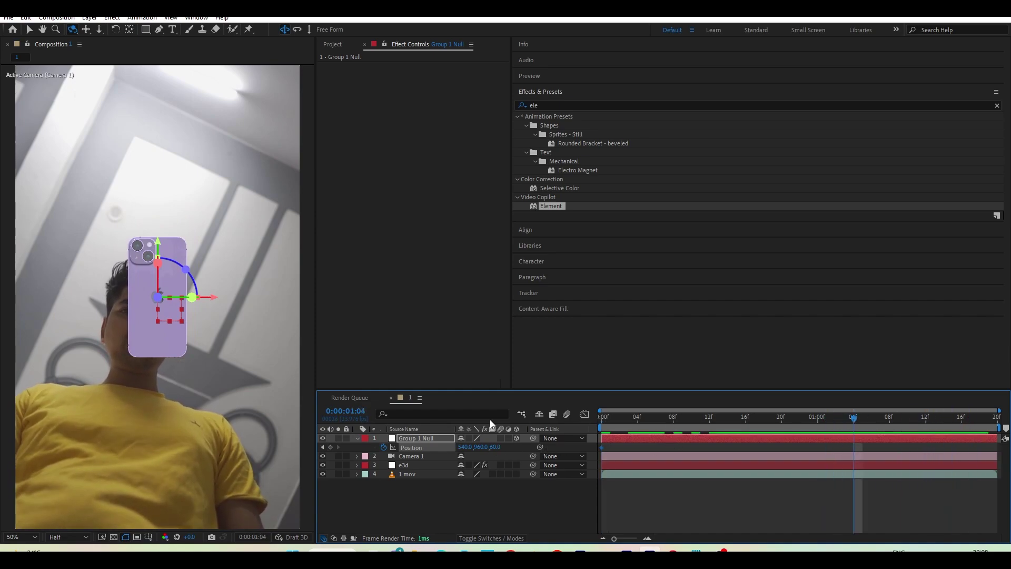
left_click_drag(495, 447, 469, 447)
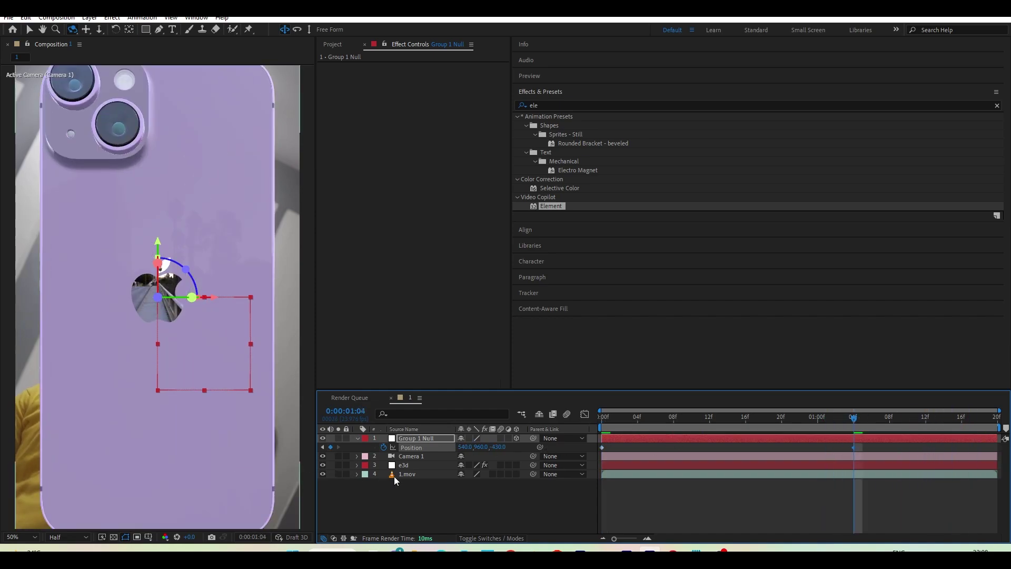
key("space")
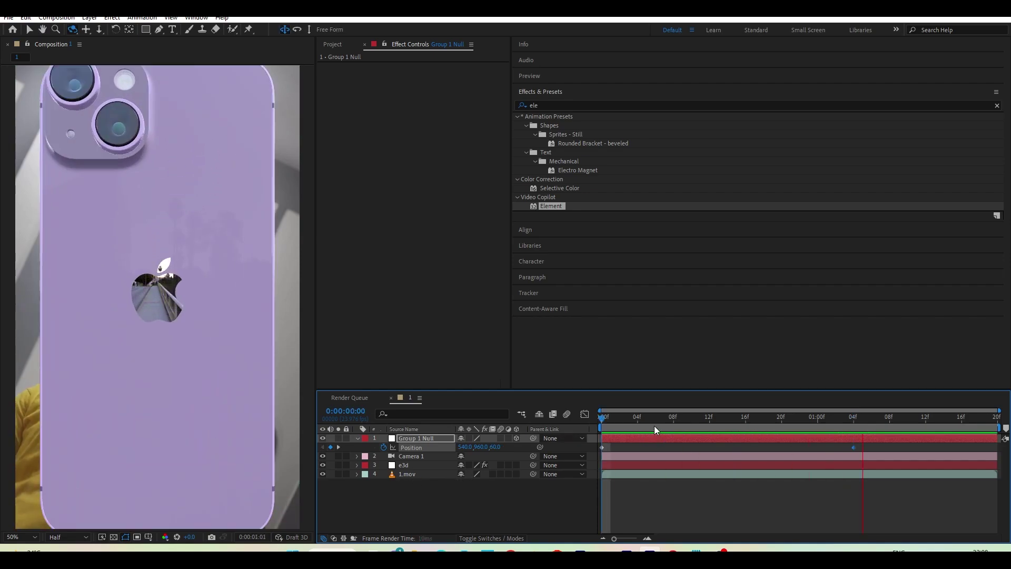
key("space")
Keyframe the null's Z Rotation from 25° at the first frame to 0° at 0:00:00:23, with Y Rotation turned from 0° to -137°.
key("shift+r")
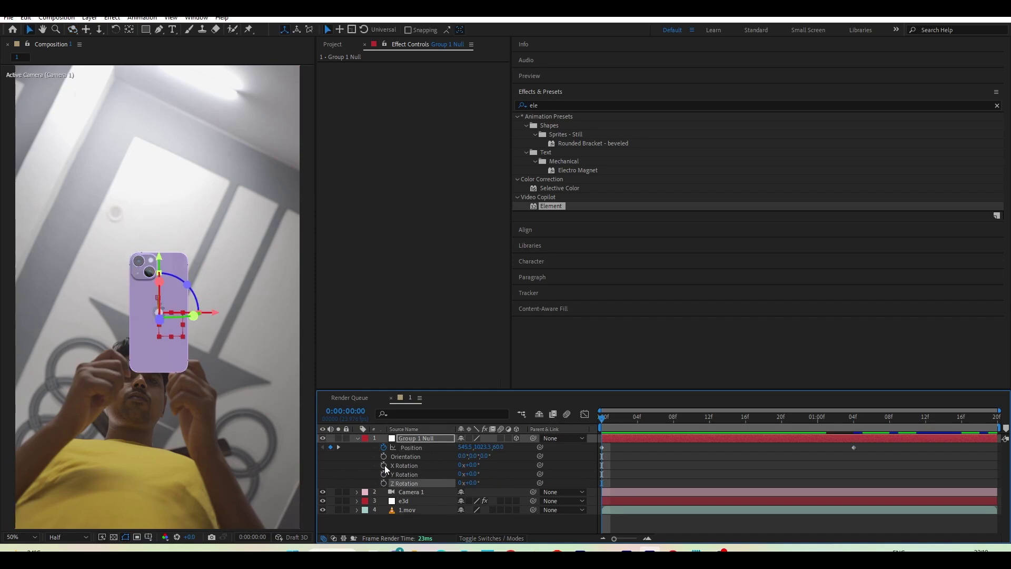
mouse_move(476, 473)
left_mouse_down()
mouse_move(413, 474)
mouse_move(487, 483)
left_mouse_up()
left_click_drag(641, 419, 809, 417)
left_click_drag(470, 474, 411, 474)
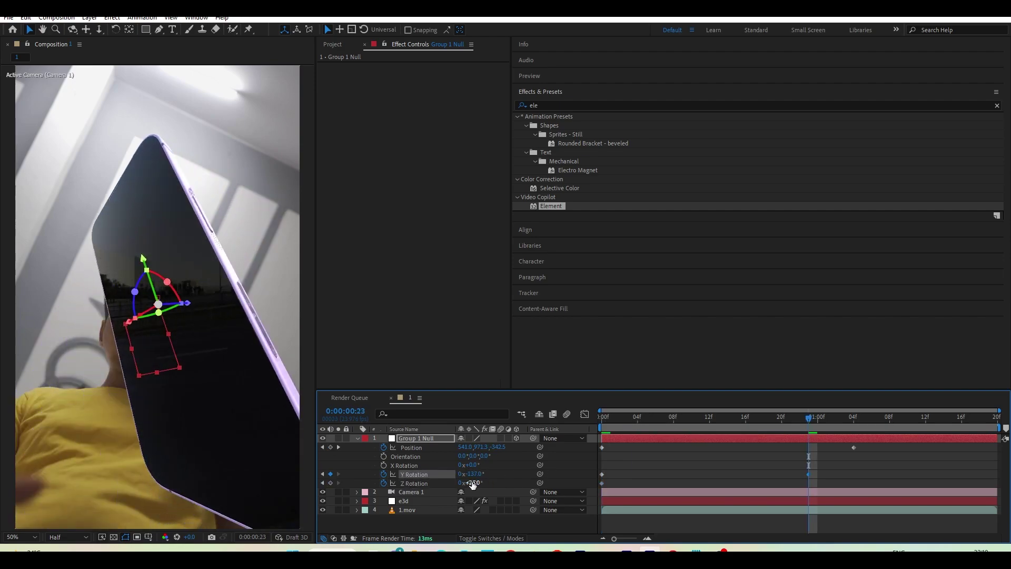
left_click(475, 483)
type("0")
key("Return")
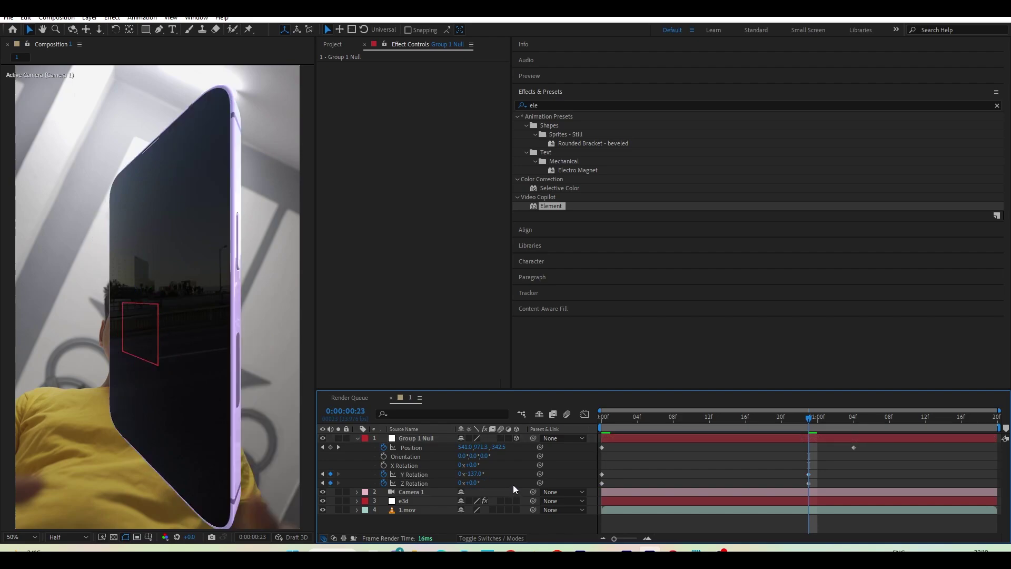
Set the ending Y Rotation to 180° and move the ending Y and Z Rotation keyframes to 0:00:01:03.
mouse_move(473, 474)
left_mouse_down()
mouse_move(487, 474)
mouse_move(455, 474)
left_mouse_up()
left_click(473, 474)
type("180")
key("Return")
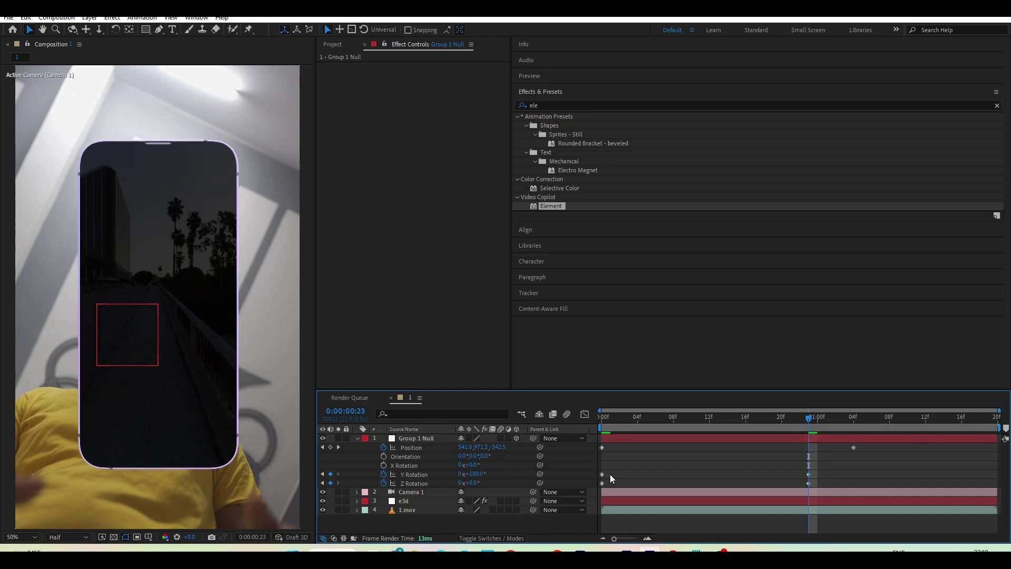
left_click_drag(809, 483, 850, 482)
key("space")
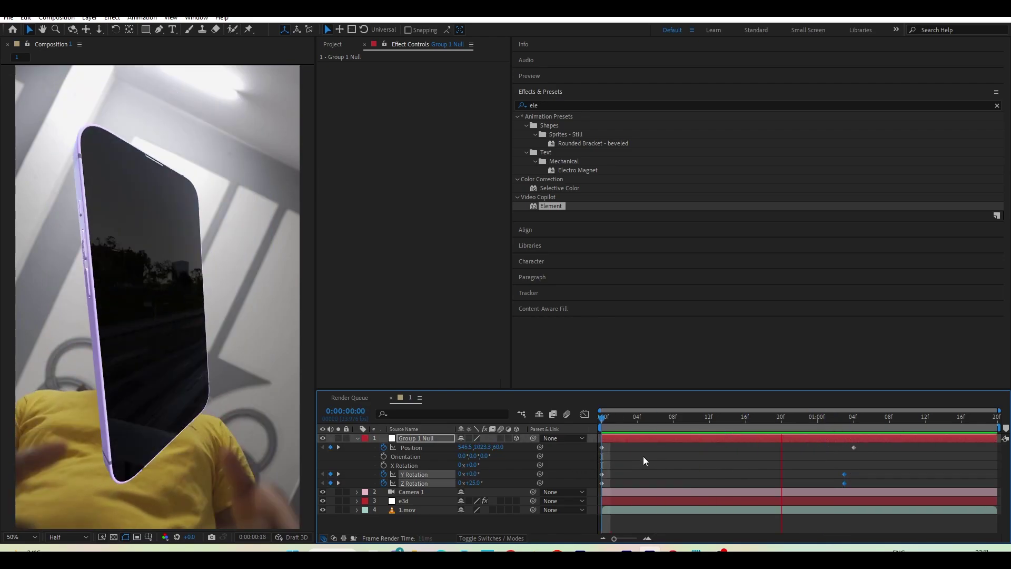
Set the Y Rotation keyframe at 0:00:01:03 to -180° and preview the phone's spin.
left_click_drag(644, 422, 843, 451)
left_click(474, 474)
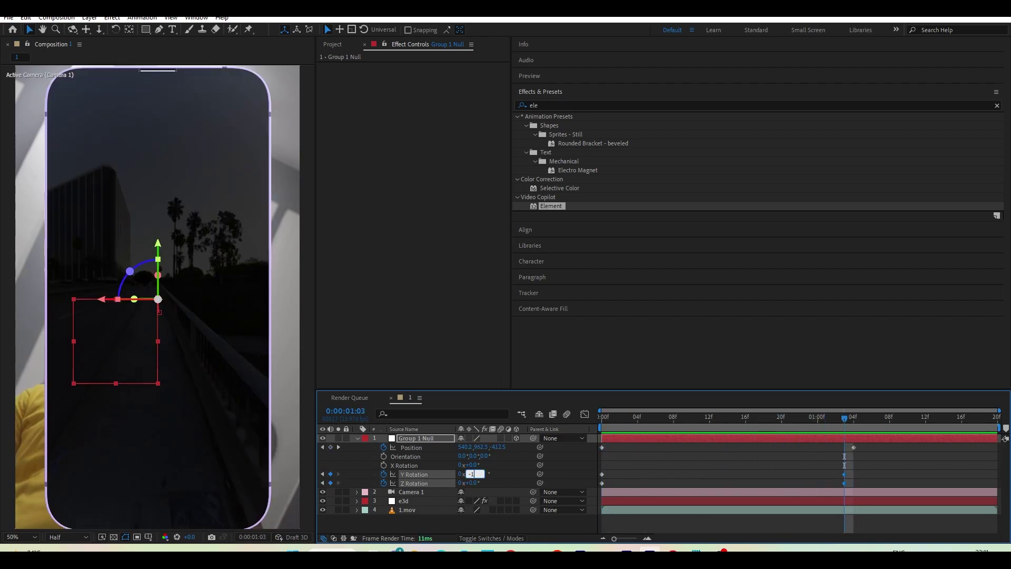
key("Return")
key("space")
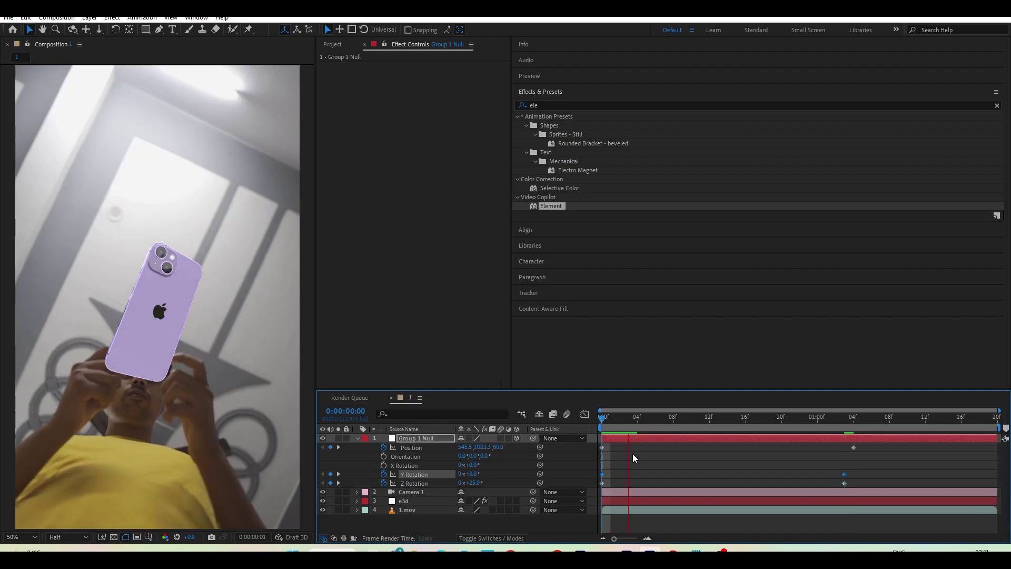
key("space")
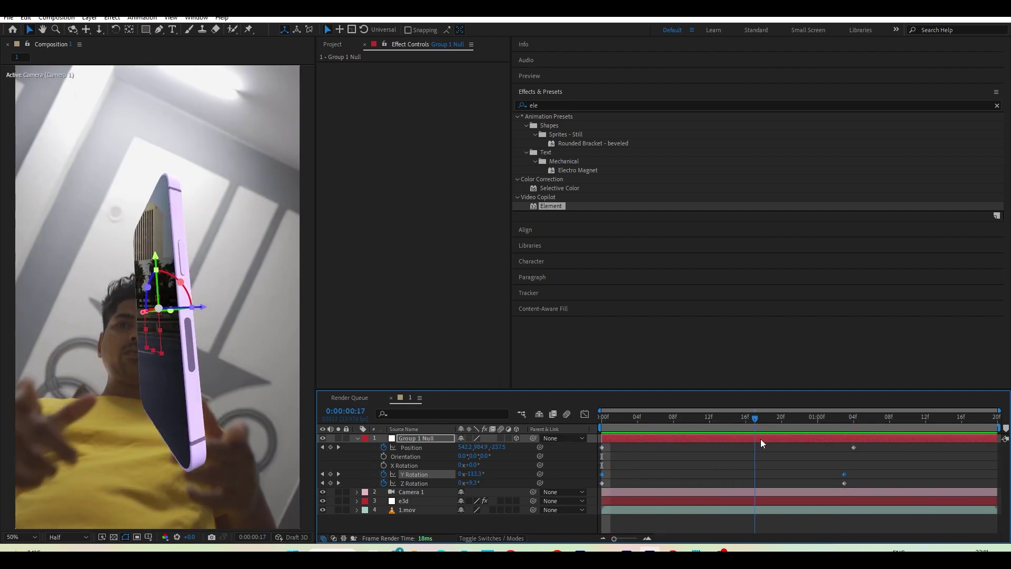
Set the ending Position Z to -450 and retime the ending Position, Y Rotation and Z Rotation keyframes to 0:00:01:01, 0:00:00:23 and 0:00:00:16.
left_click_drag(844, 483, 776, 483)
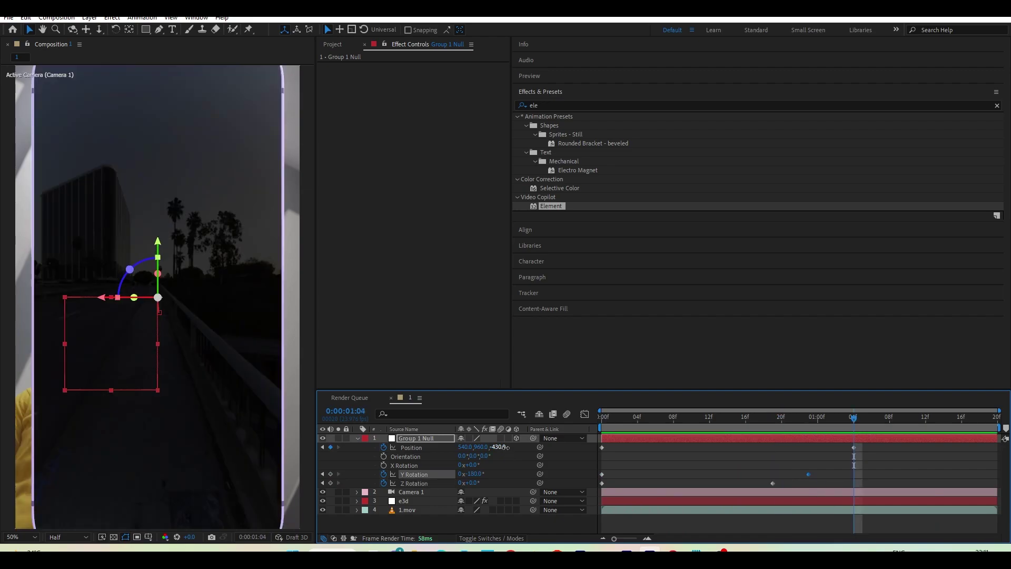
left_click_drag(501, 447, 496, 447)
key("space")
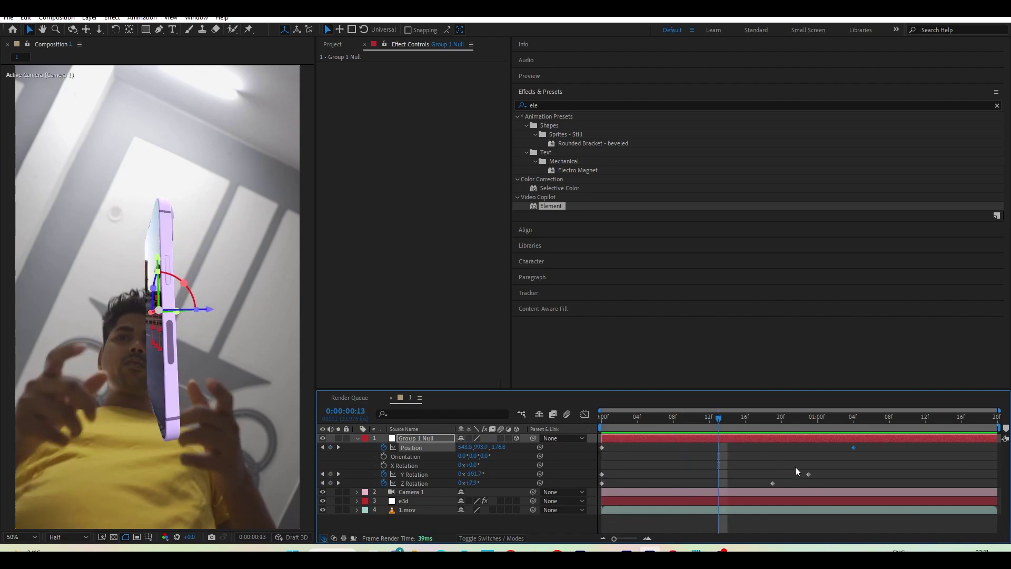
left_click_drag(810, 475, 792, 474)
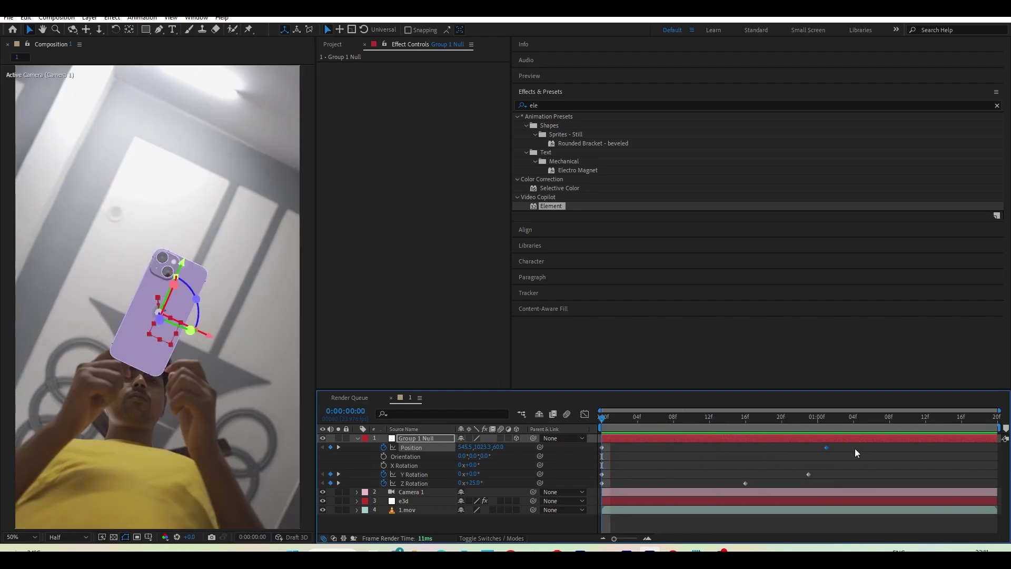
Apply Easy Ease to both Position keyframes of Group 1 Null.
left_click_drag(856, 449, 590, 427)
right_click(603, 448)
mouse_move(713, 446)
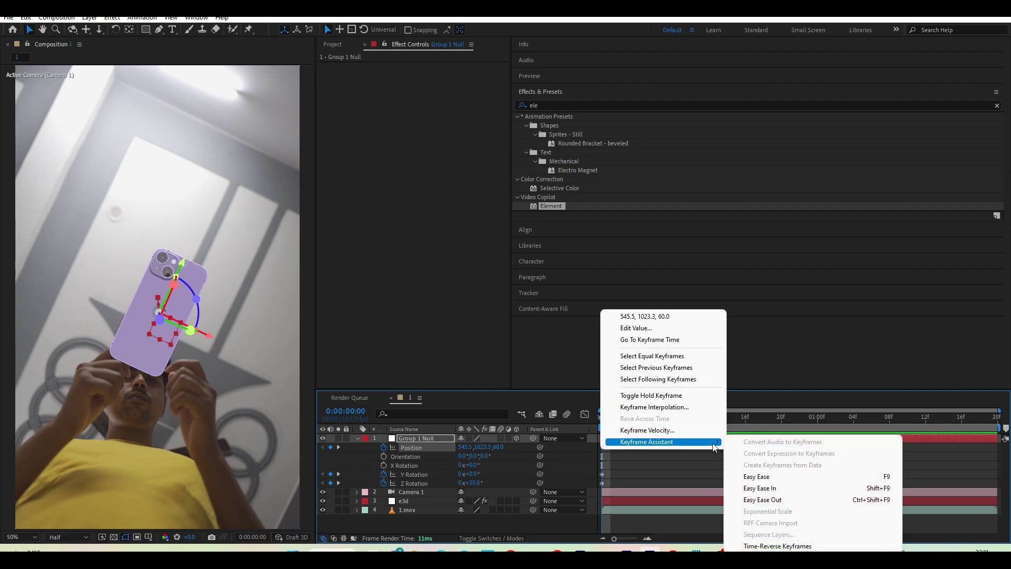
left_click(748, 477)
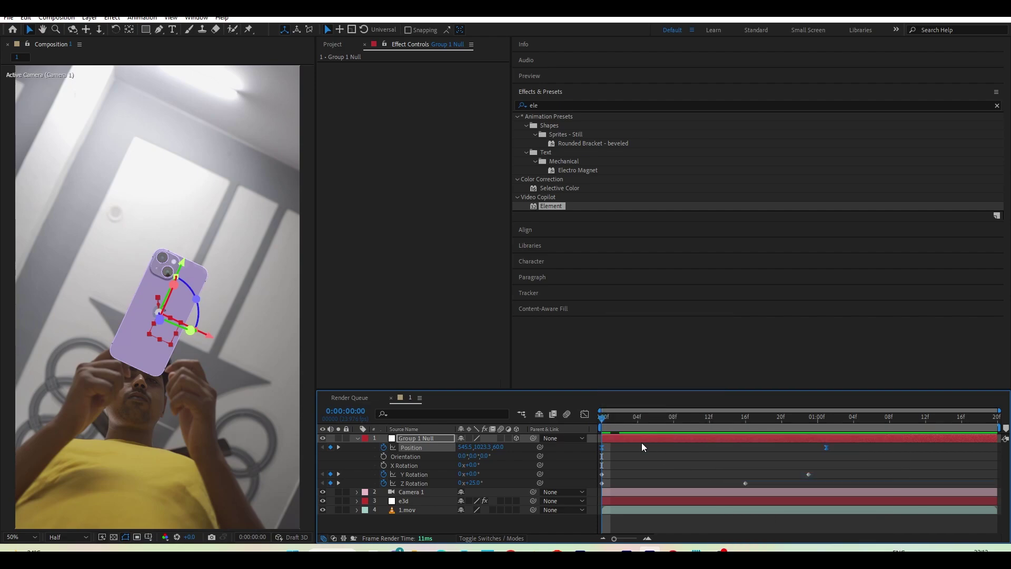
Reshape the Position speed graph with short easing handles so the velocity peaks at about frame 17, and preview the motion.
key("shift+F3")
left_click_drag(744, 509, 652, 512)
left_click_drag(790, 512, 803, 512)
key("space")
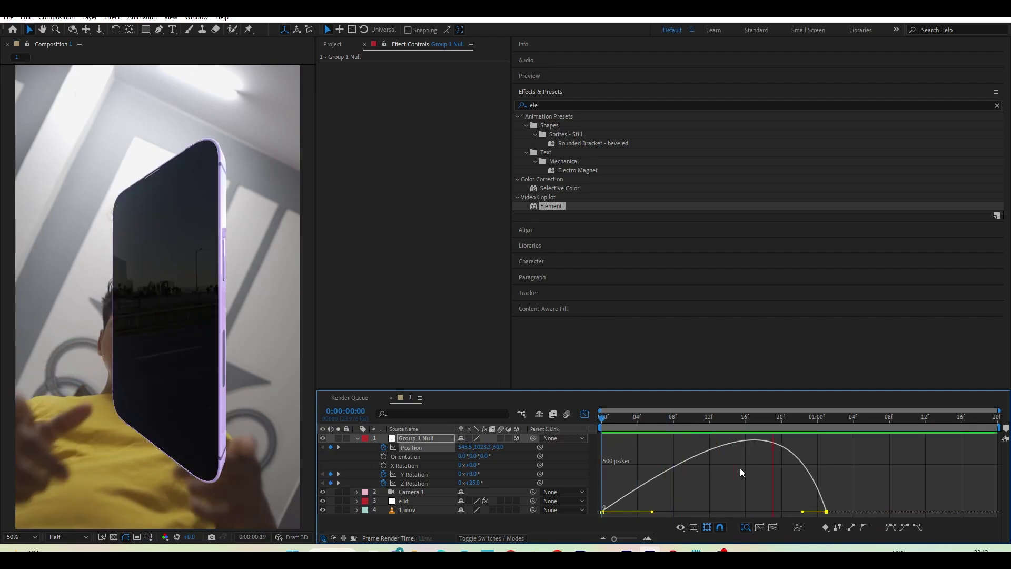
left_click(585, 414)
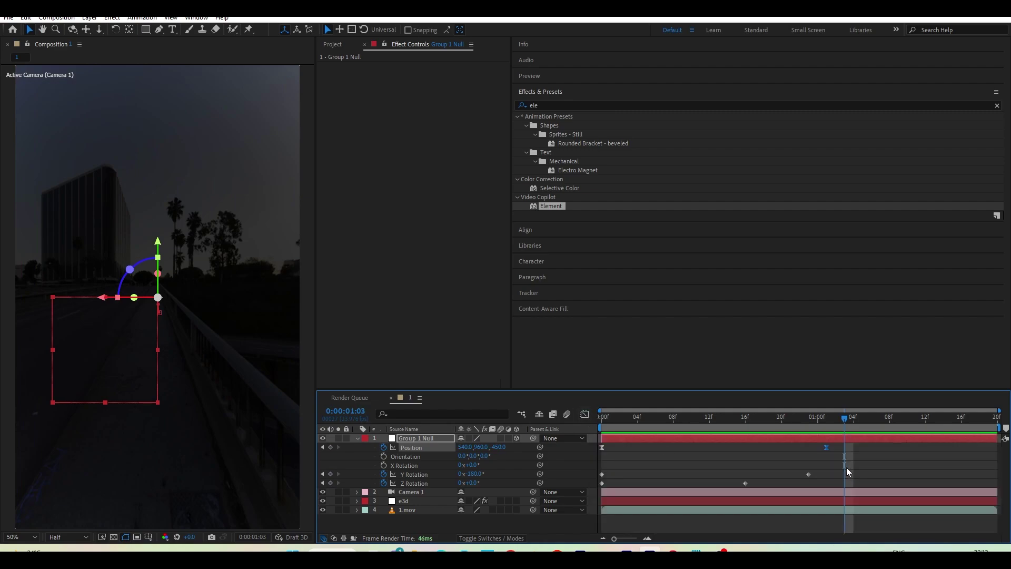
Apply Easy Ease to all Y Rotation and Z Rotation keyframes of Group 1 Null.
left_click(845, 466)
left_click_drag(827, 474, 586, 484)
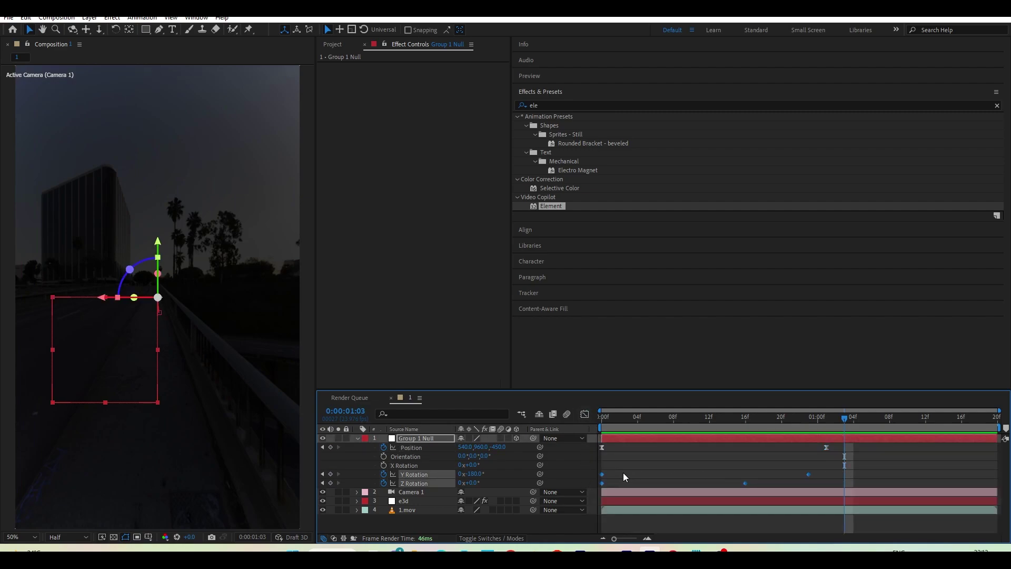
right_click(602, 482)
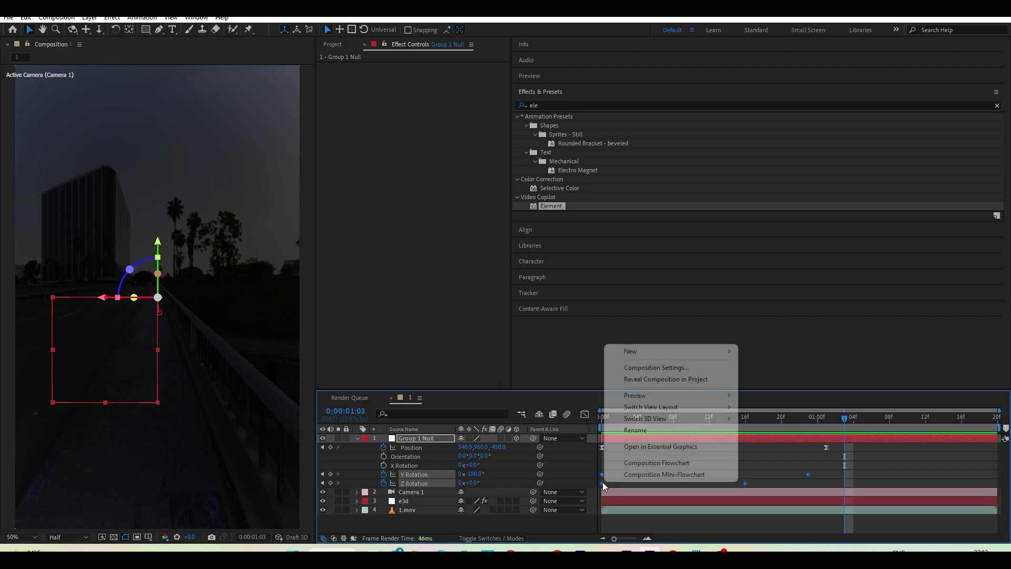
right_click(744, 483)
mouse_move(854, 474)
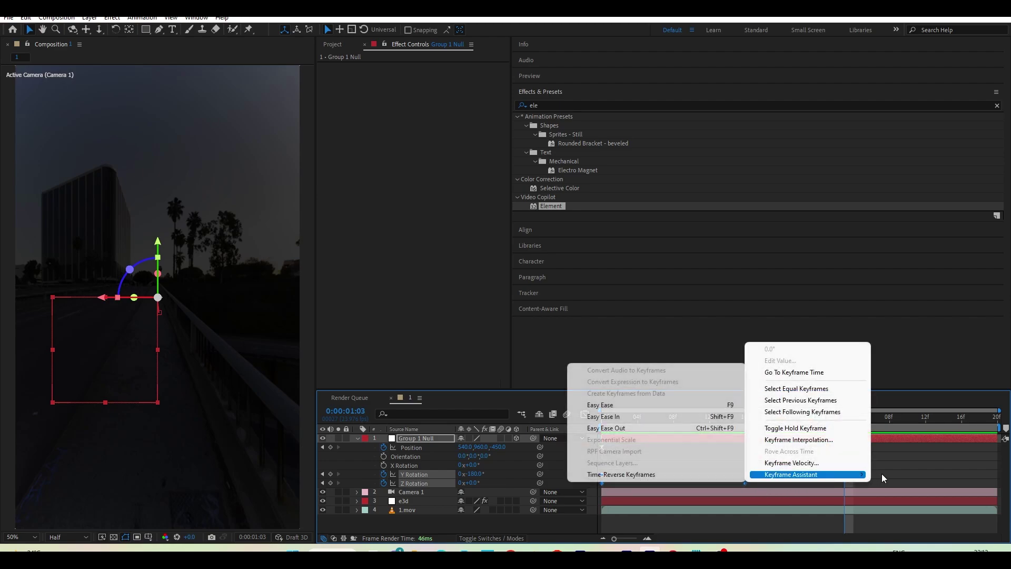
left_click(627, 405)
Reshape the Y and Z Rotation speed graphs with longer starting handles so their velocities peak at about frames 14 and 10.
left_click(585, 414)
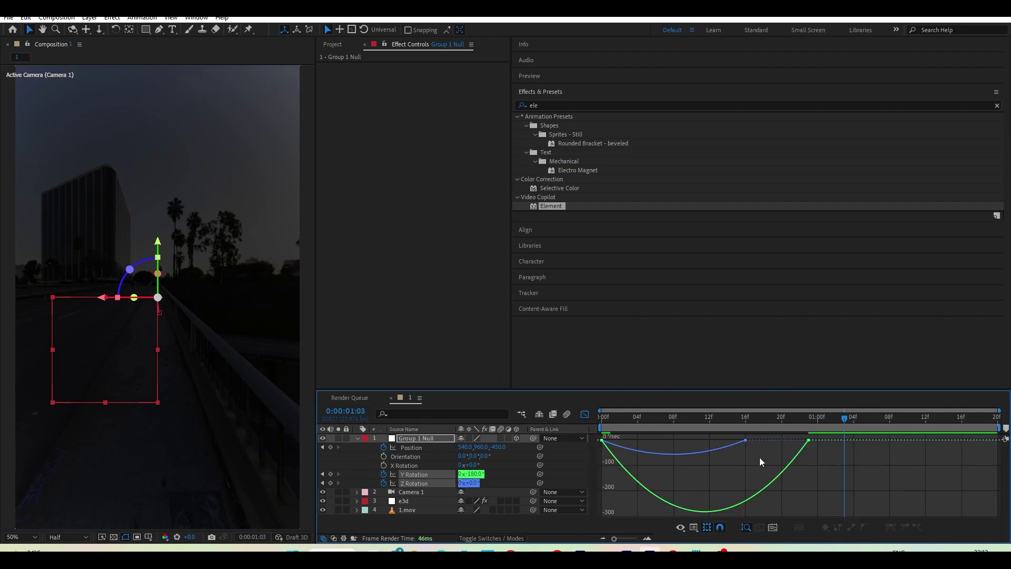
left_click(643, 455)
left_click_drag(629, 443, 638, 440)
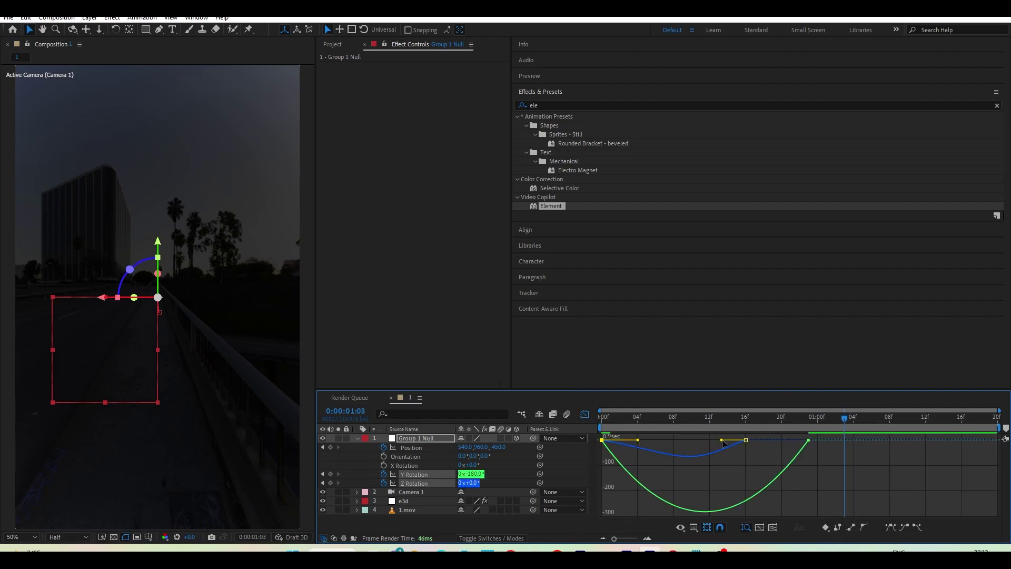
left_click(799, 457)
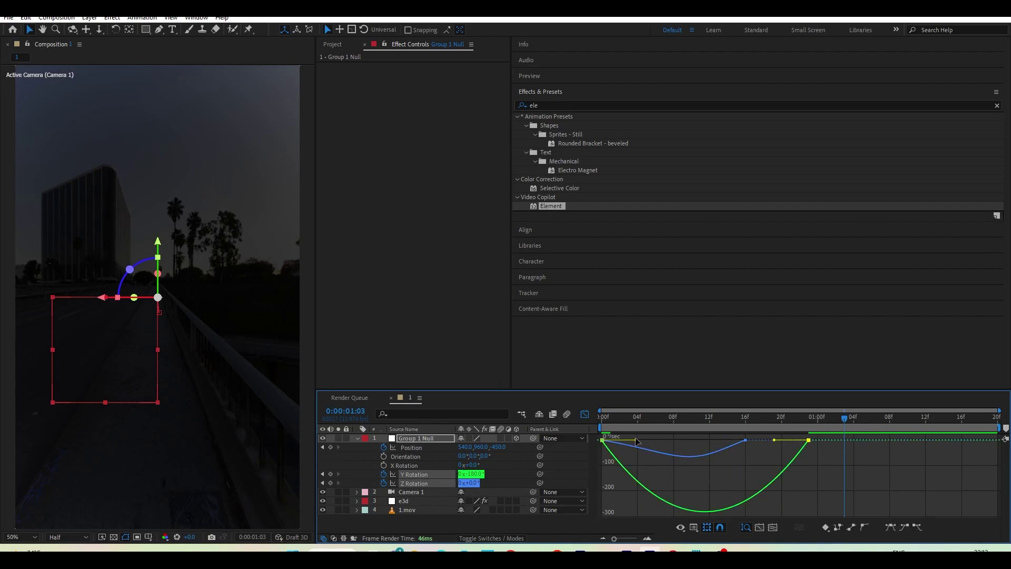
left_click_drag(637, 441, 652, 439)
Preview the eased phone animation from the first frame, closing the speed graph and collapsing the null's properties.
key("Home")
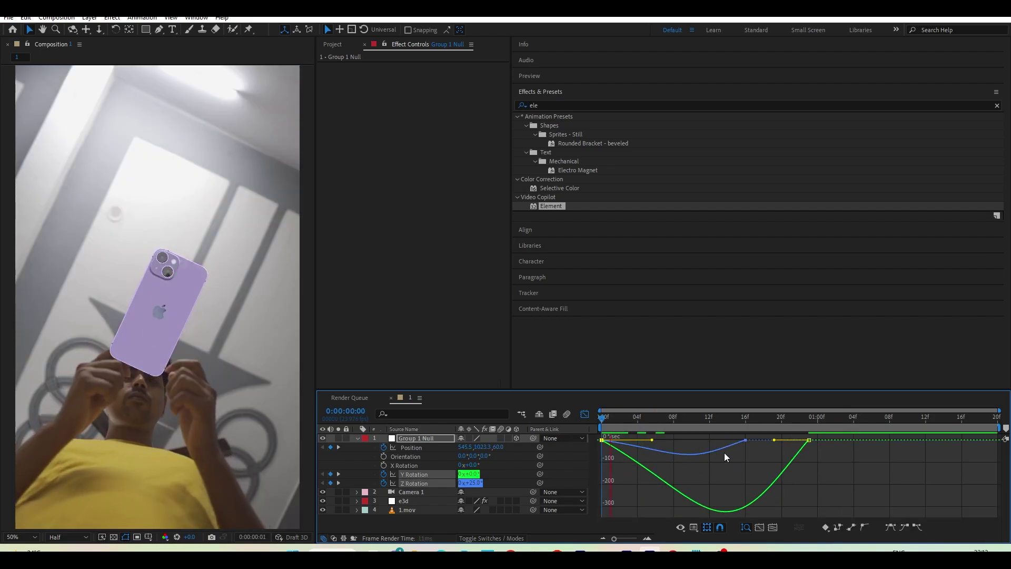
key("space")
key("space")
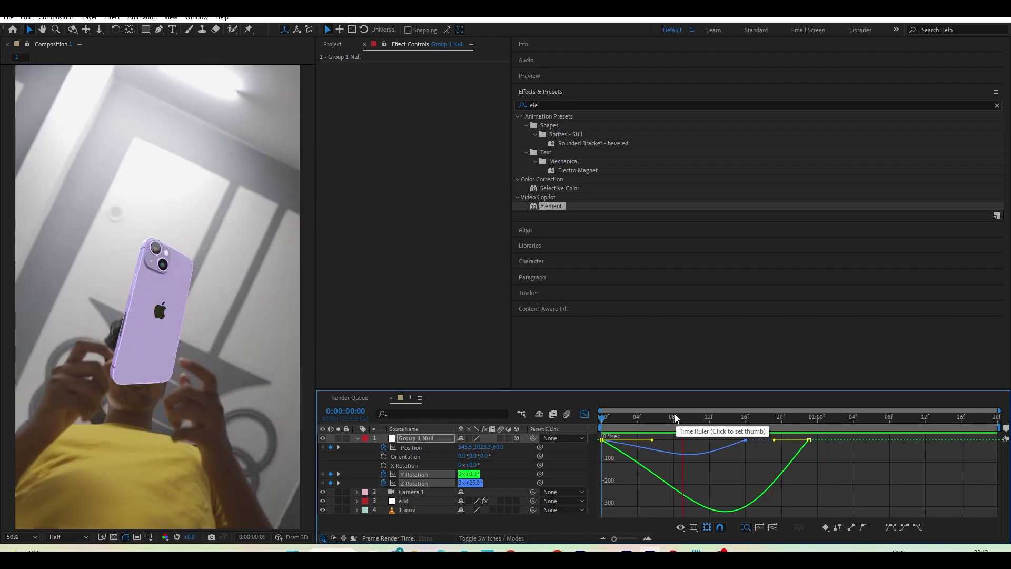
key("space")
left_click(358, 438)
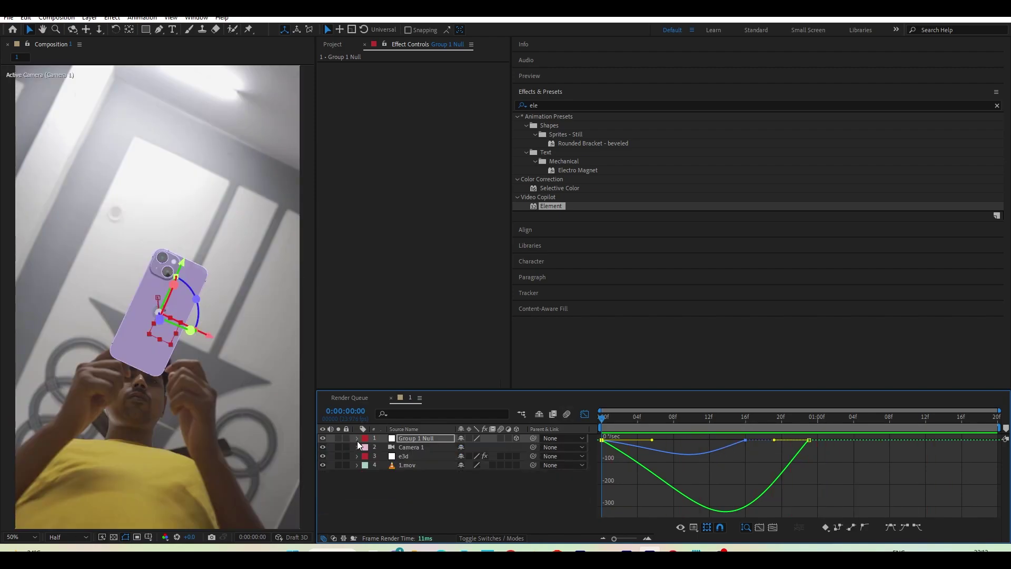
left_click(584, 414)
key("space")
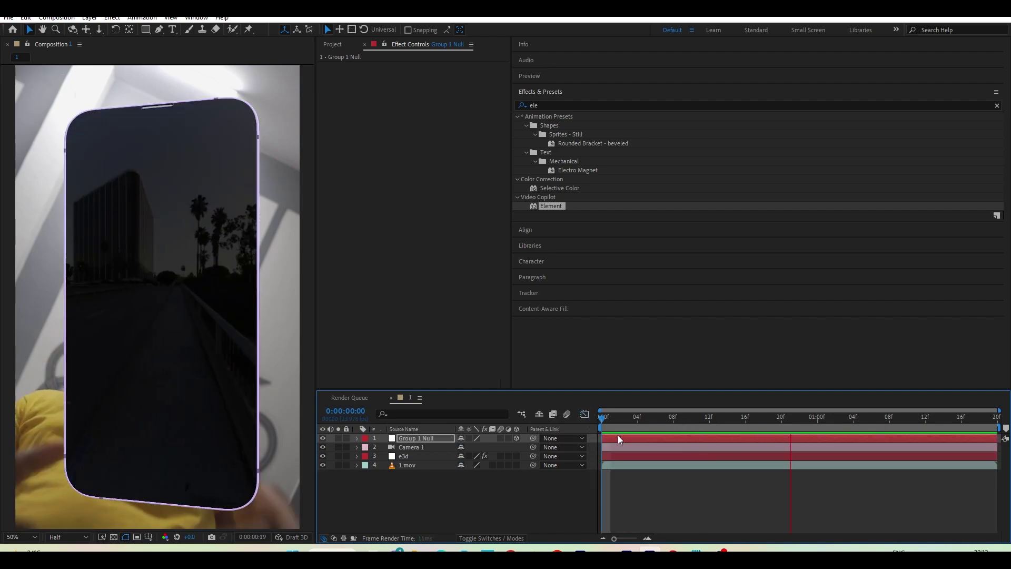
key("space")
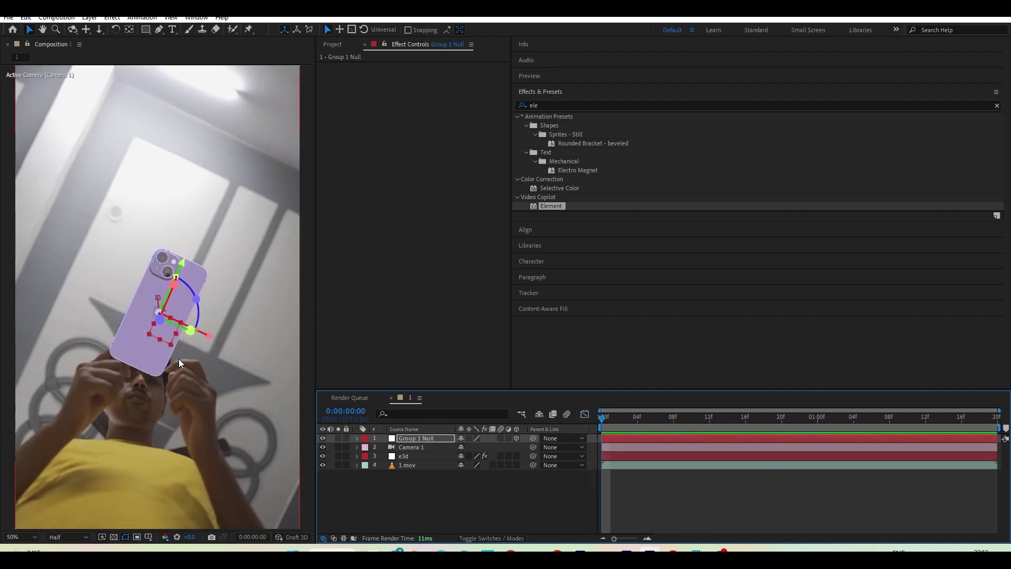
Save the project under the file name "iphone vfx tutorial".
key("ctrl+s")
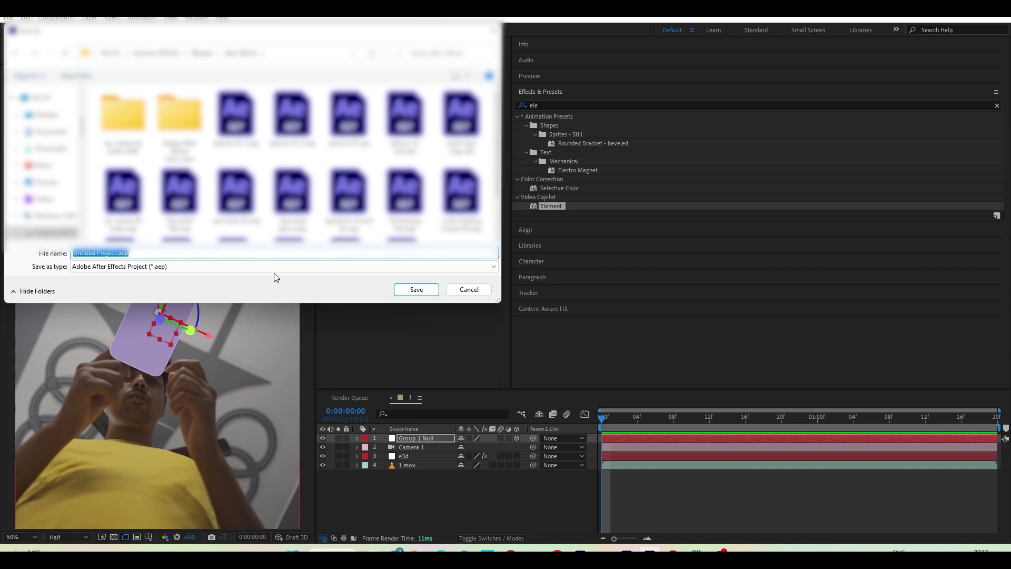
type("iphone vfx tutorial")
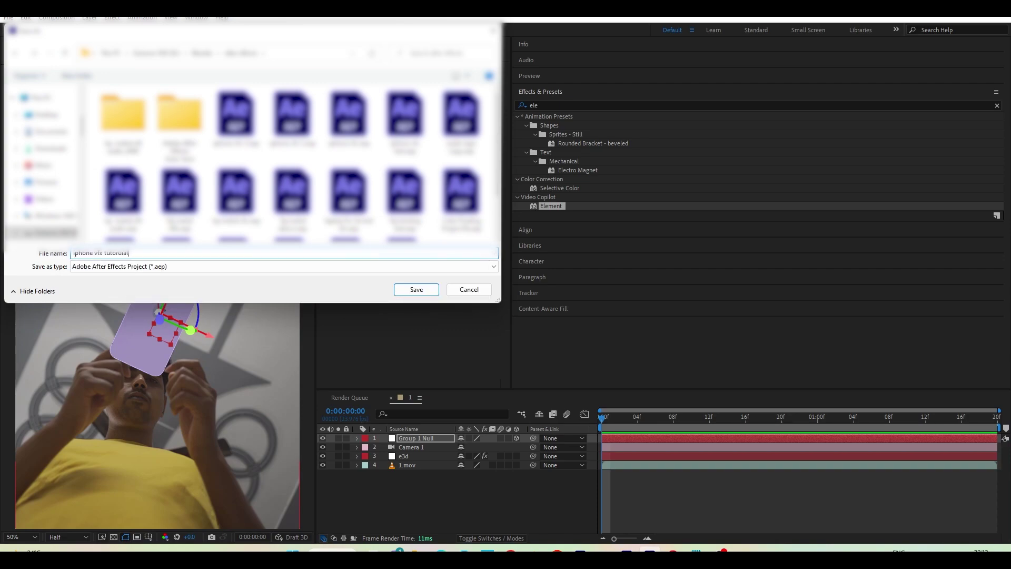
Add a Point light at 100% intensity and move it above the phone to about 635, 204, -115.
right_click(404, 497)
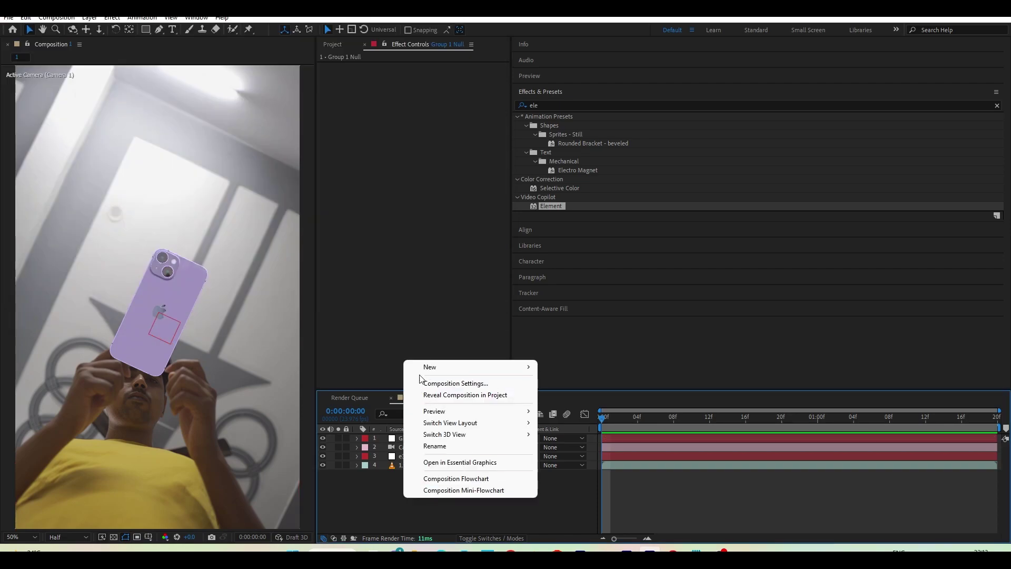
mouse_move(437, 368)
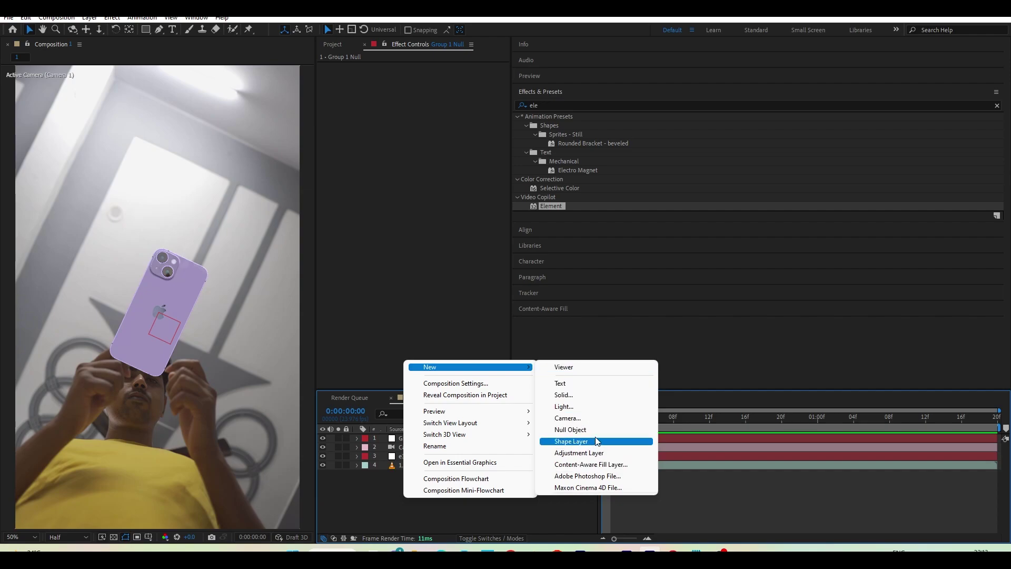
left_click(580, 406)
left_click(488, 165)
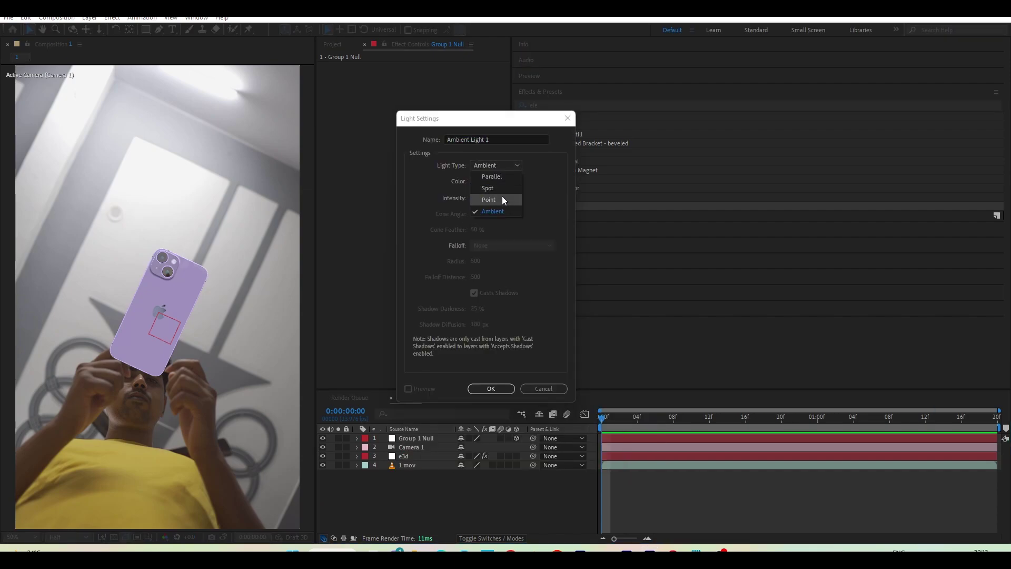
left_click(505, 196)
left_click(480, 181)
key("Escape")
left_click(475, 198)
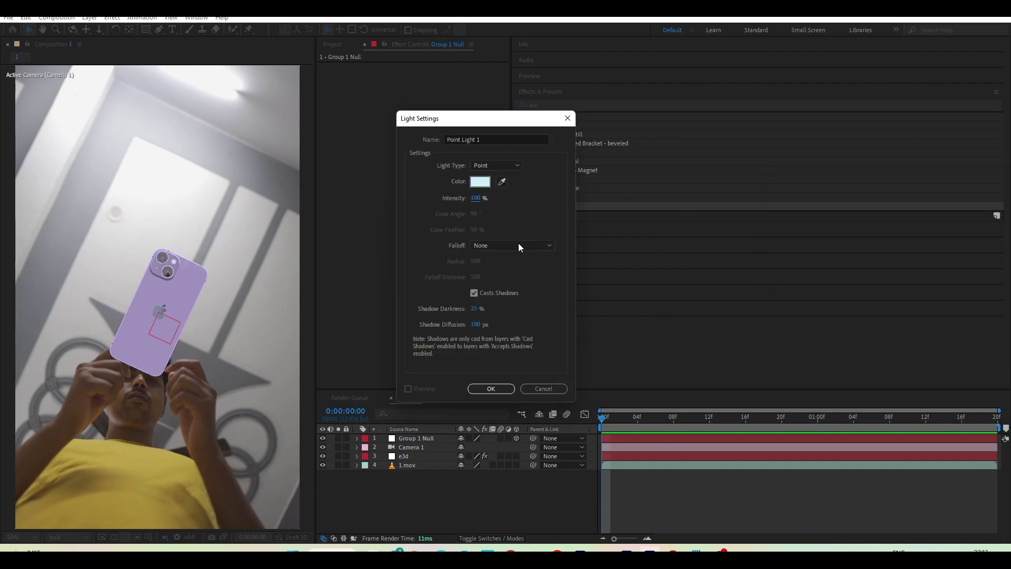
left_click(508, 387)
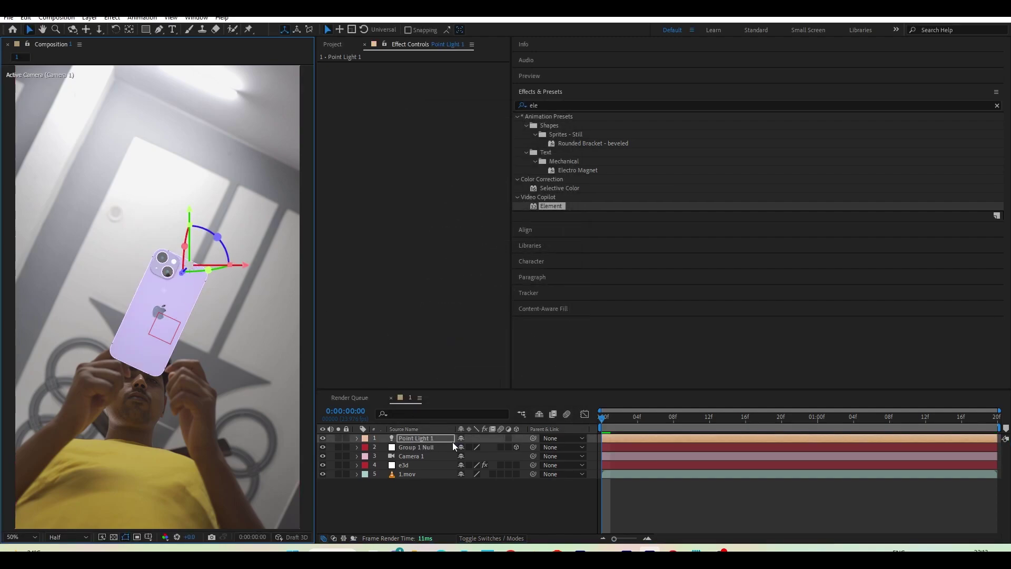
key("p")
left_click_drag(476, 447, 453, 446)
Add an Ambient light with its intensity set to 10%.
right_click(420, 505)
mouse_move(448, 375)
left_click(579, 402)
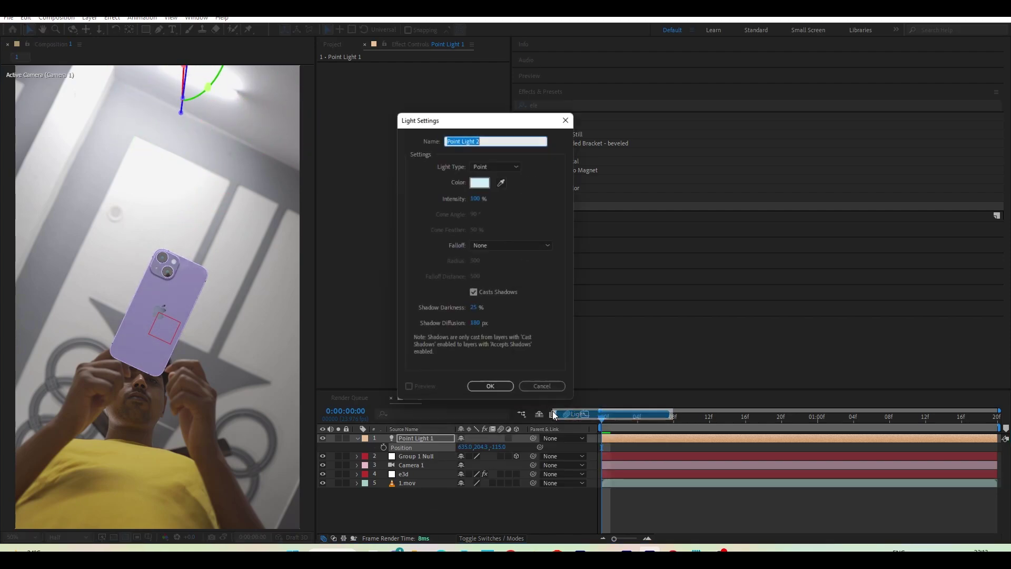
left_click(485, 165)
left_click(507, 210)
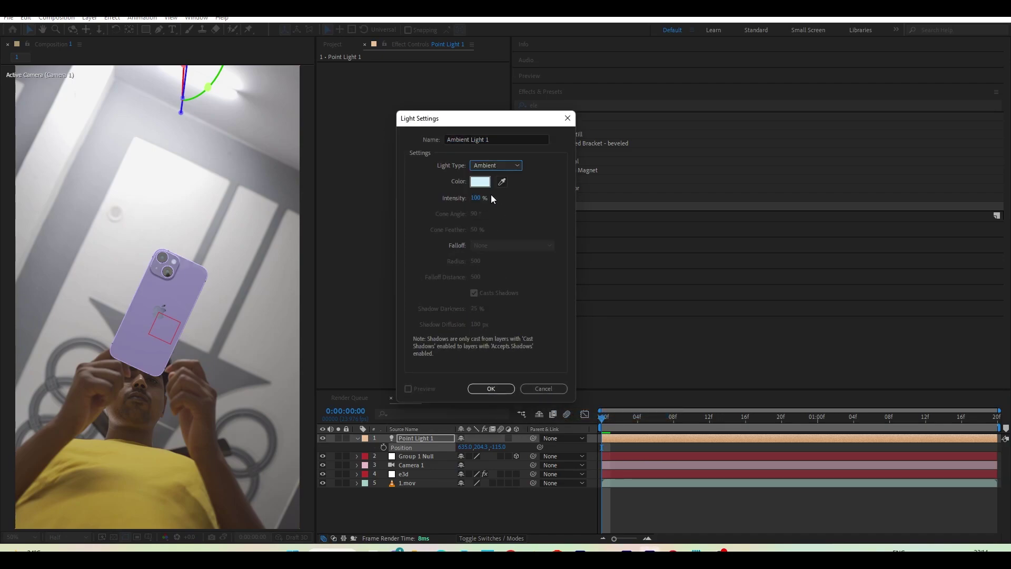
left_click(476, 198)
type("1")
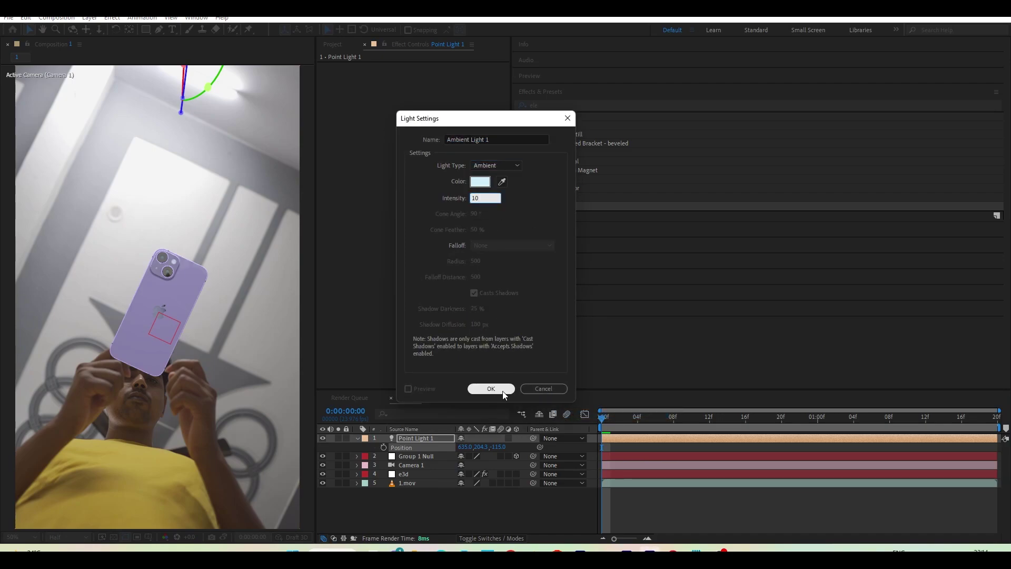
left_click(491, 388)
In the e3d layer's Physical Environment render settings, set Lighting Influence to about 71% and Gamma to 1.51.
left_click(409, 483)
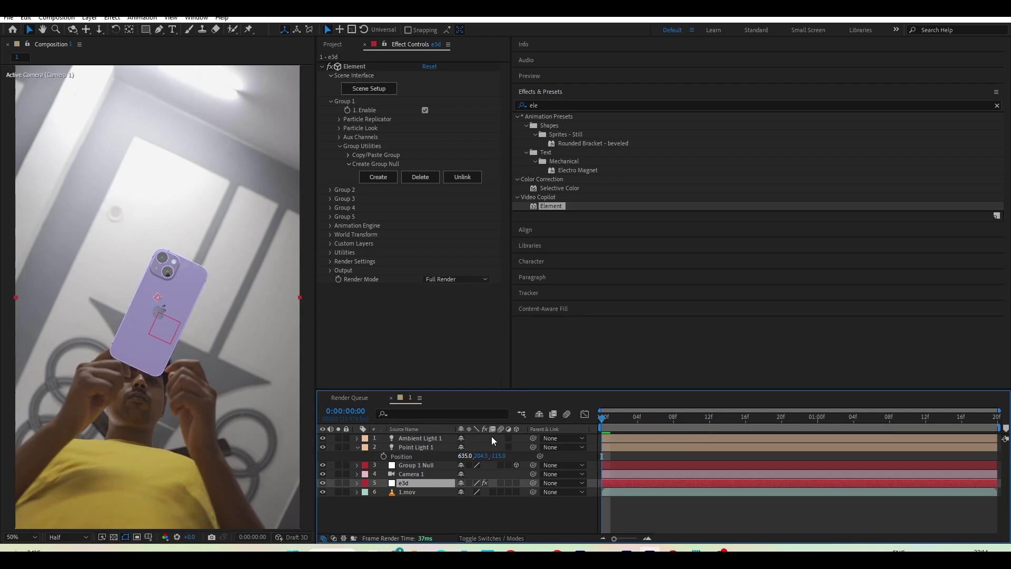
left_click(329, 261)
left_click(339, 267)
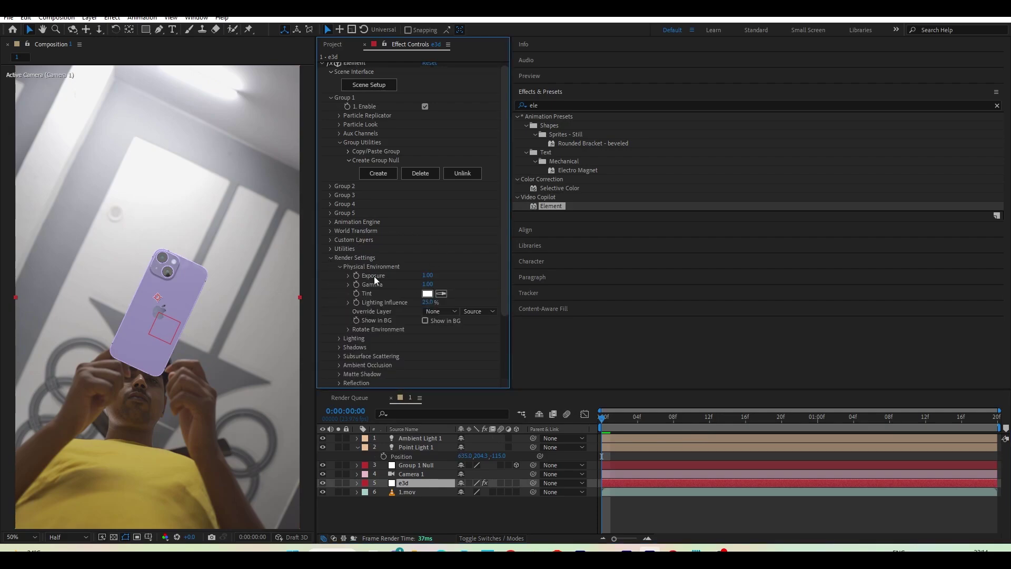
left_click_drag(430, 307, 446, 300)
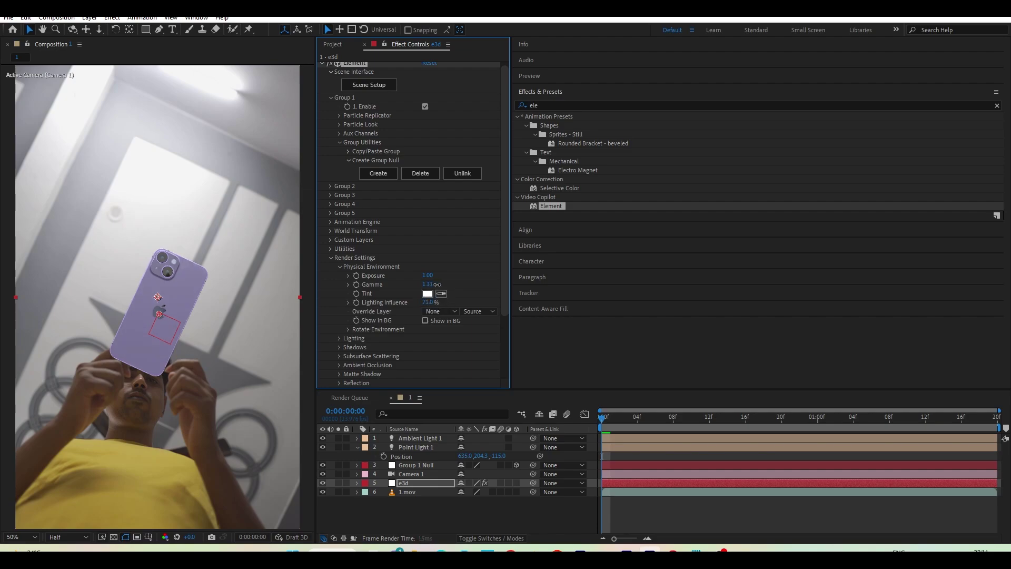
left_click_drag(438, 285, 453, 284)
Lower the Glossiness of the iKRvSZLpwqnjAri body material in the Element scene and check the phone at frame 8.
left_click_drag(614, 414, 692, 439)
scroll(219, 358, "up", 3)
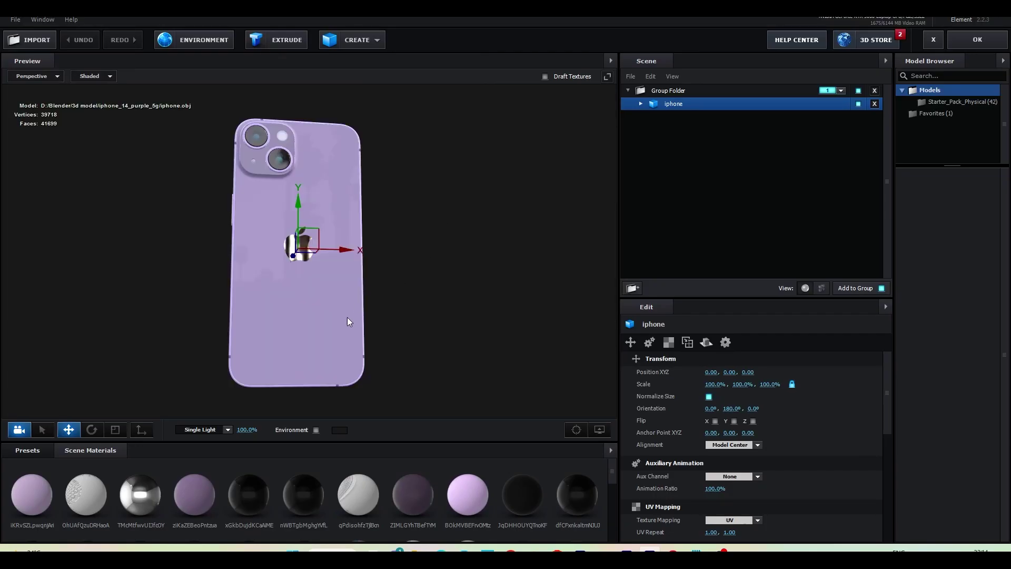
left_click_drag(346, 317, 377, 324)
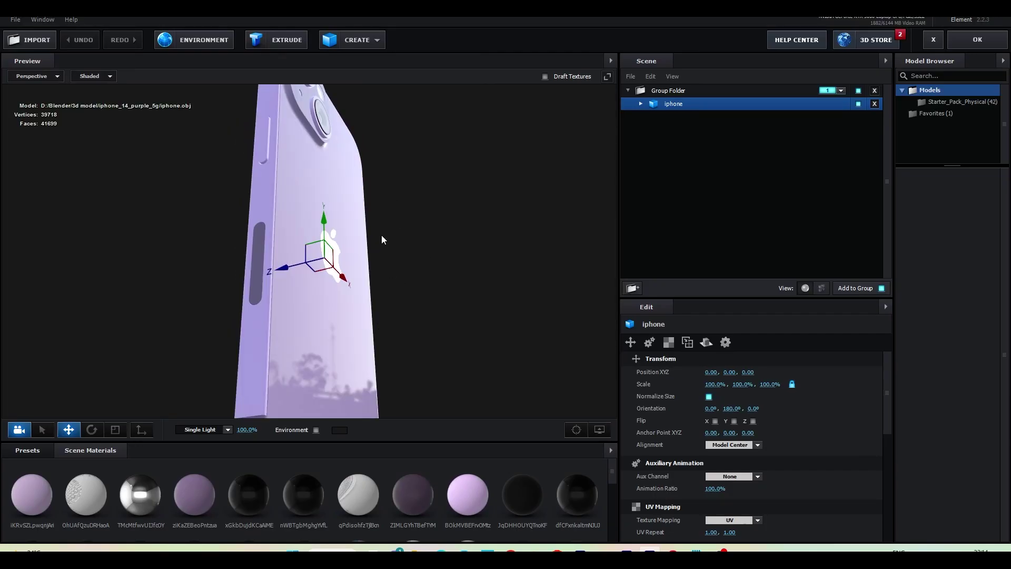
left_click(354, 207)
scroll(729, 465, "down", 3)
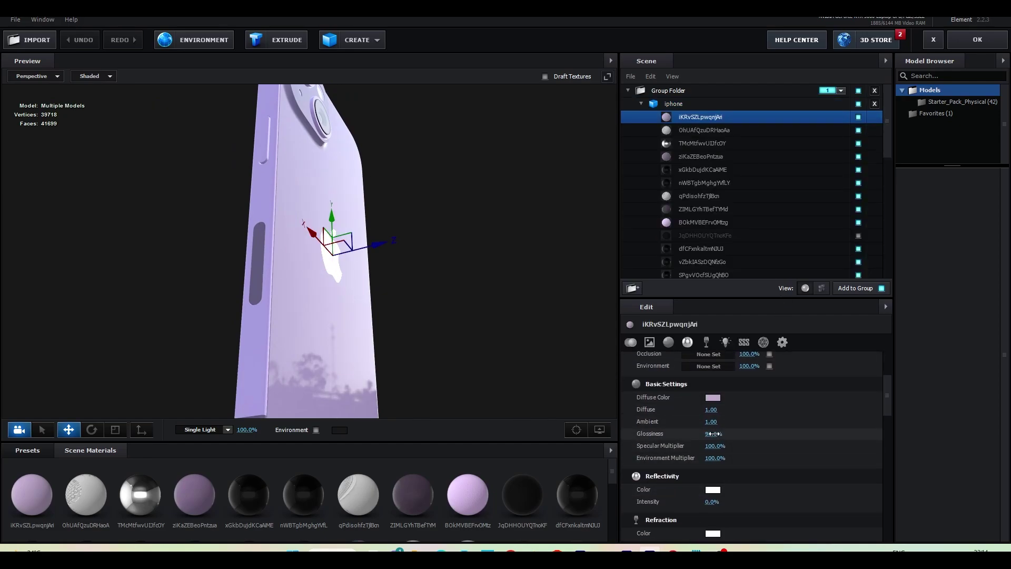
left_click_drag(712, 433, 719, 433)
left_click_drag(388, 325, 390, 324)
left_click_drag(722, 434, 714, 435)
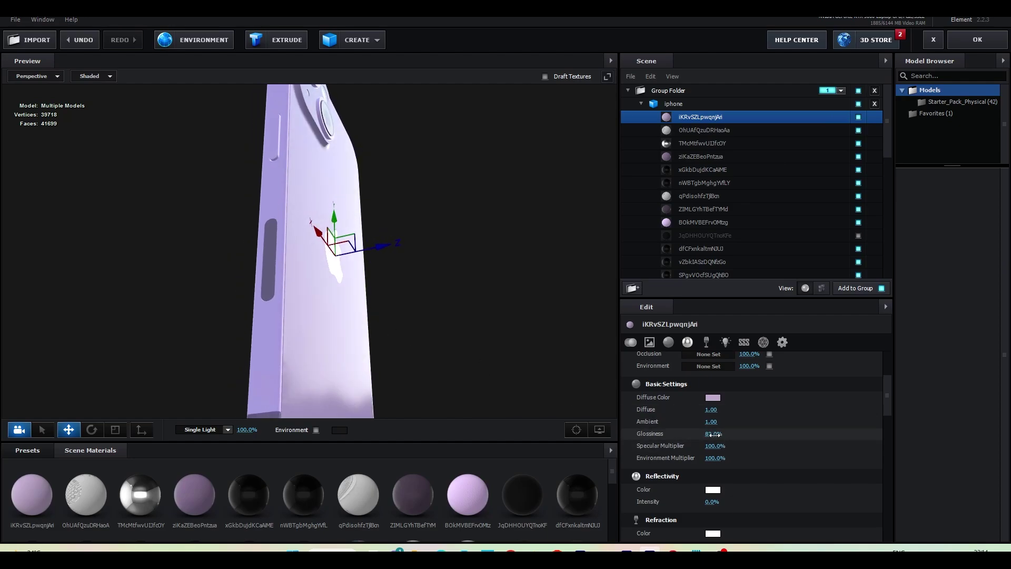
left_click(978, 39)
left_click(673, 417)
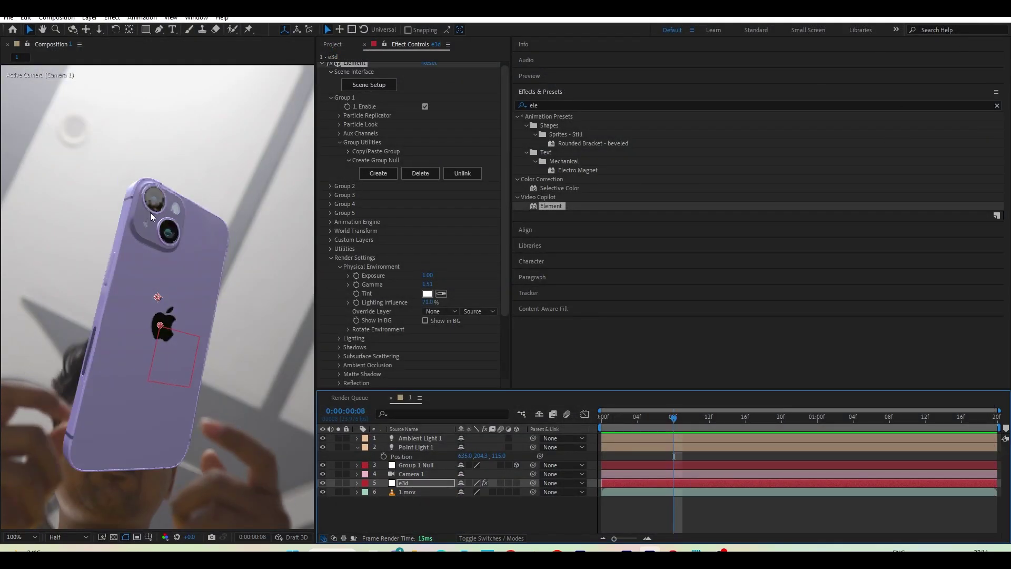
scroll(161, 204, "down", 2)
Return to the first frame and enable Ambient Occlusion in the Element render settings.
left_click(336, 261)
key("Home")
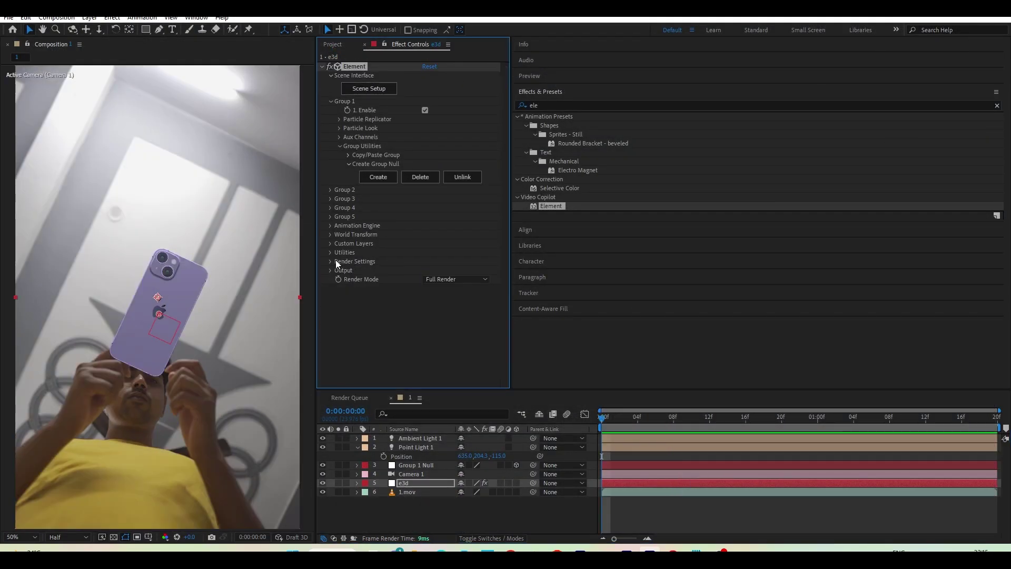
left_click(336, 260)
scroll(339, 260, "down", 5)
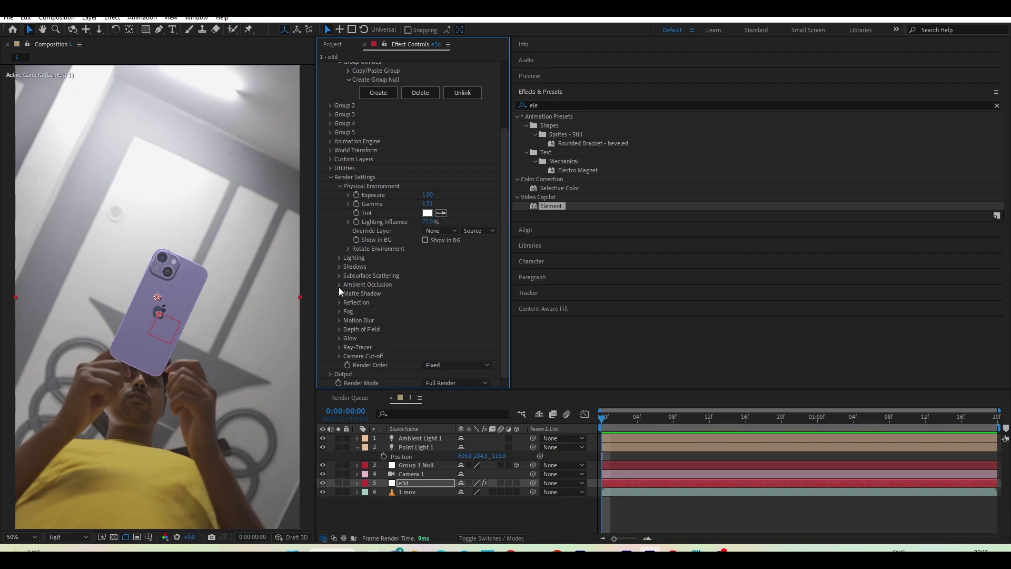
left_click(339, 286)
scroll(349, 289, "down", 2)
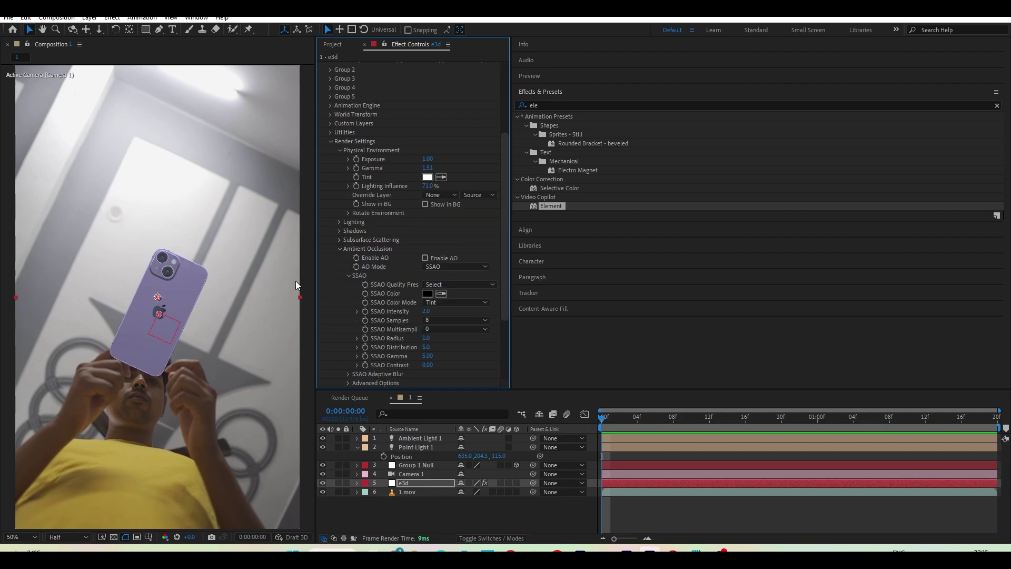
left_click(426, 257)
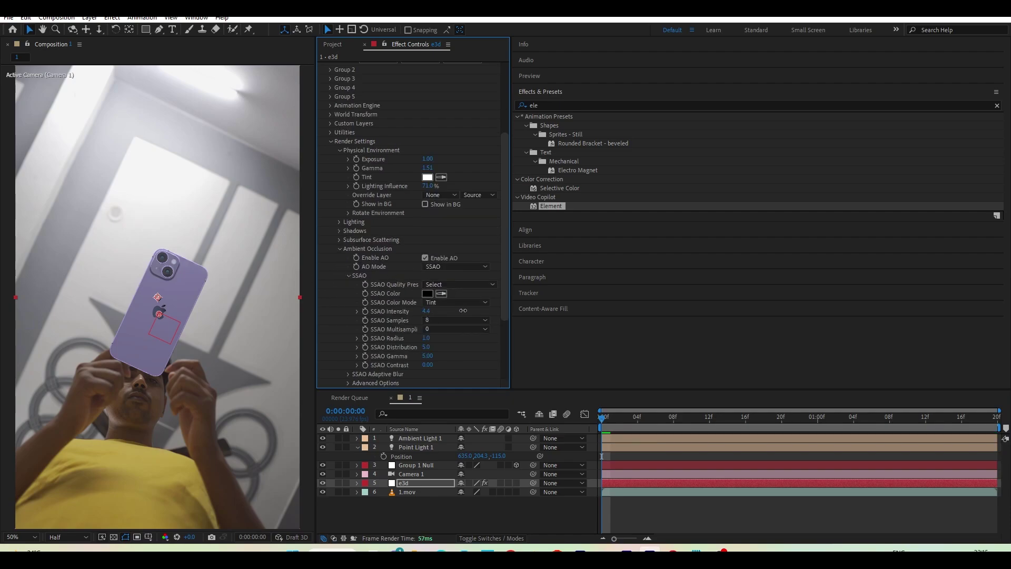
Set SSAO Intensity to 34.4 and AO Light Influence to 508%, and raise the SSAO Contrast.
left_click_drag(467, 311, 598, 310)
left_click_drag(428, 365, 475, 365)
scroll(477, 365, "down", 3)
left_click(348, 336)
scroll(435, 348, "down", 1)
left_click_drag(435, 348, 566, 348)
left_click_drag(684, 341, 687, 340)
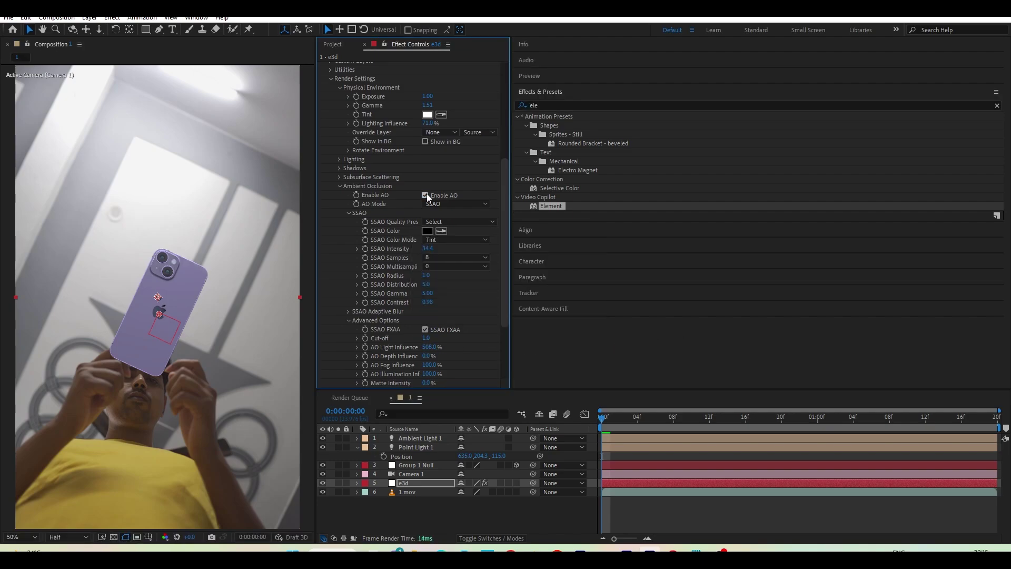
scroll(338, 210, "up", 1)
left_click(338, 209)
left_click(340, 187)
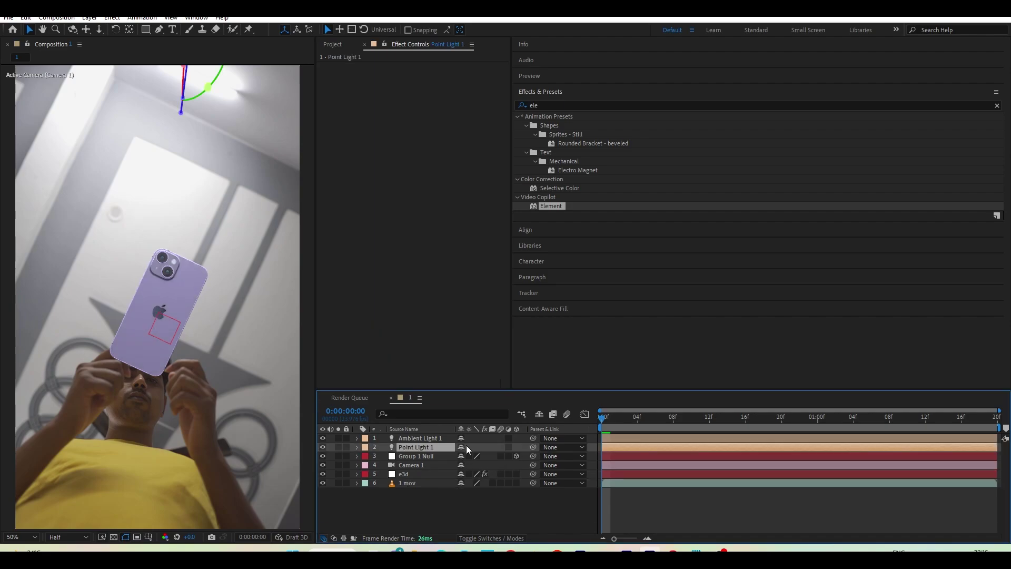
Move Point Light 1 to about Y -181.7 and Z -5.0, save the project and check the phone up close.
key("p")
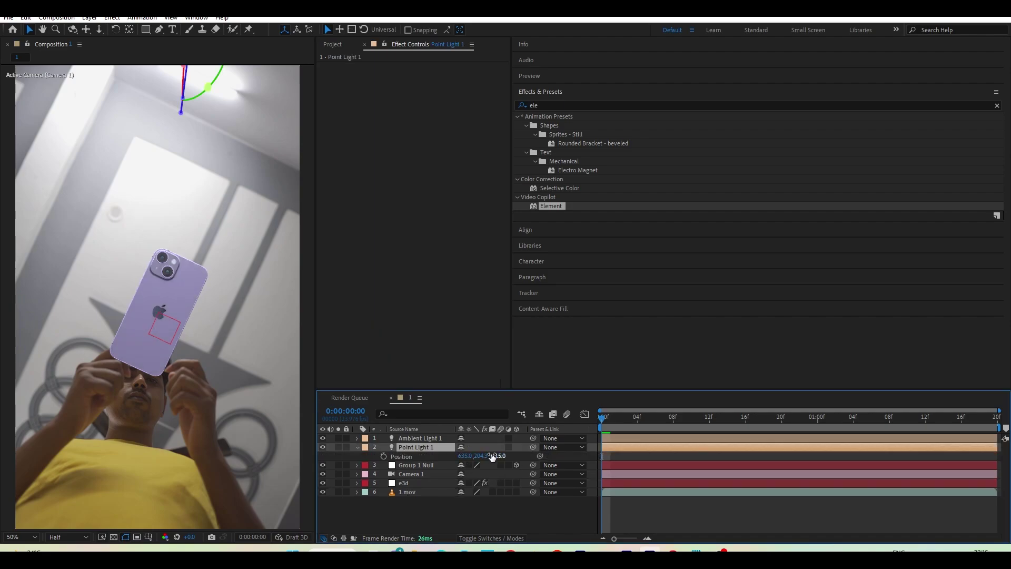
left_click_drag(492, 456, 294, 439)
left_click_drag(503, 456, 488, 463)
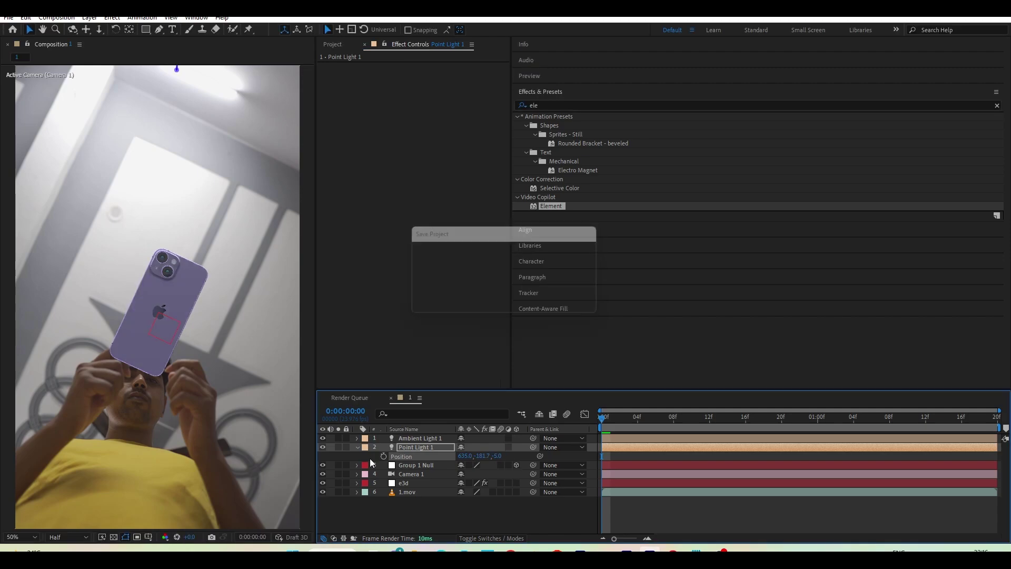
scroll(183, 257, "up", 4)
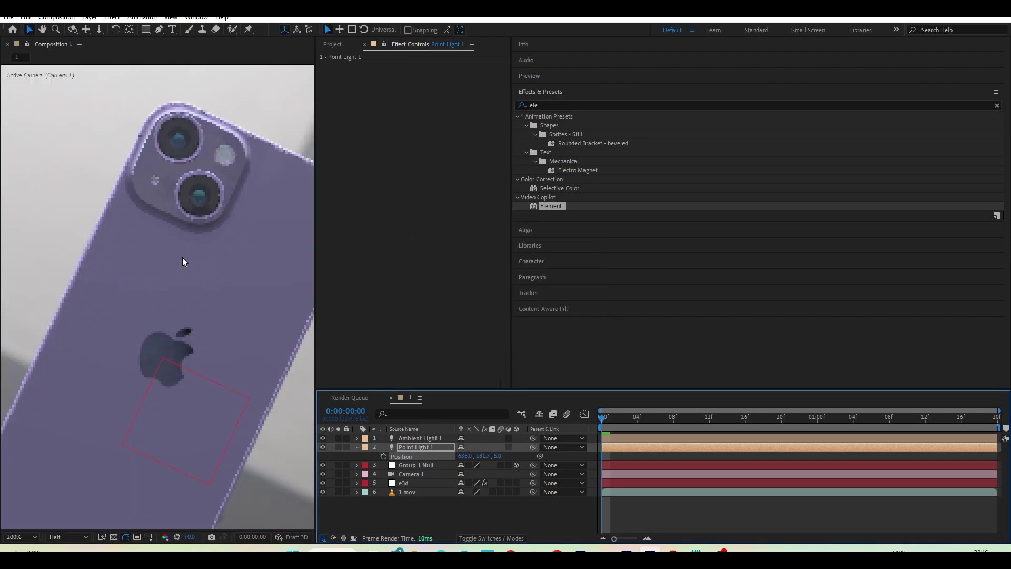
left_click(270, 264)
scroll(270, 264, "down", 4)
scroll(346, 335, "down", 1)
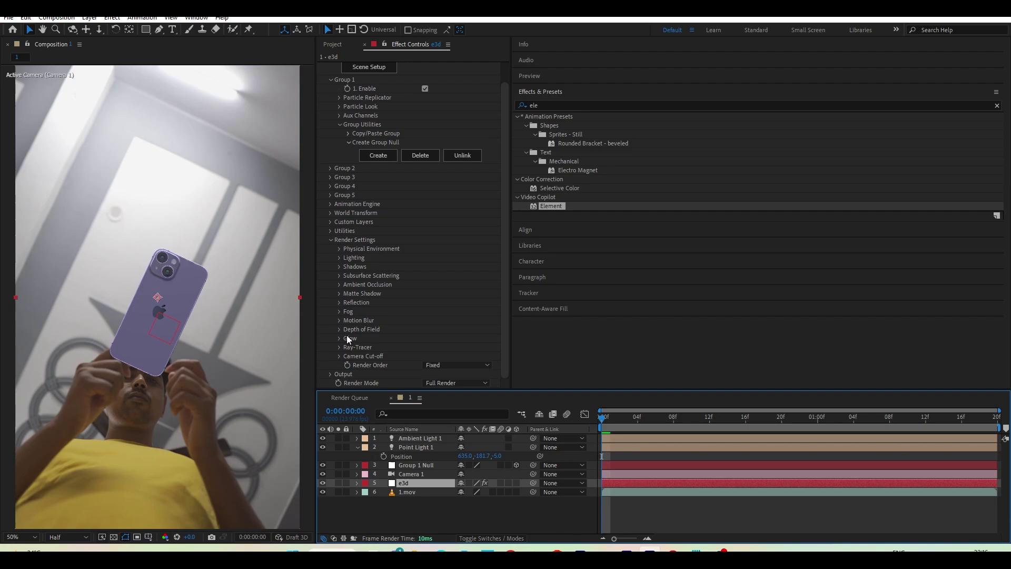
In the e3d layer's Output settings, enable Enhanced Multisampling and set Supersampling to 2 and FXAA Smoothing to 2.
left_click(331, 375)
scroll(365, 348, "down", 7)
left_click(426, 267)
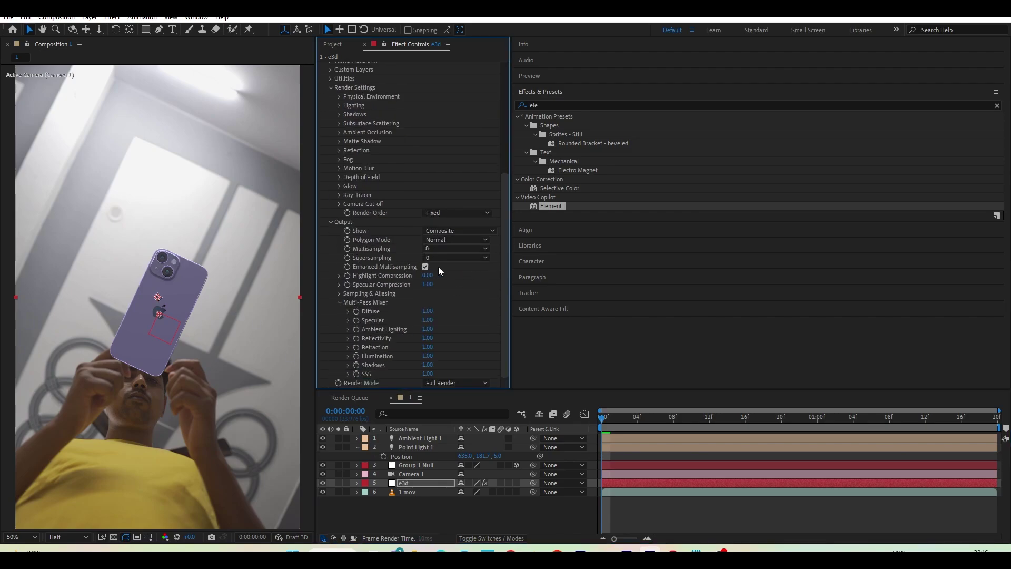
left_click(454, 258)
left_click(442, 280)
left_click(339, 293)
left_click(427, 303)
key("Return")
key("period")
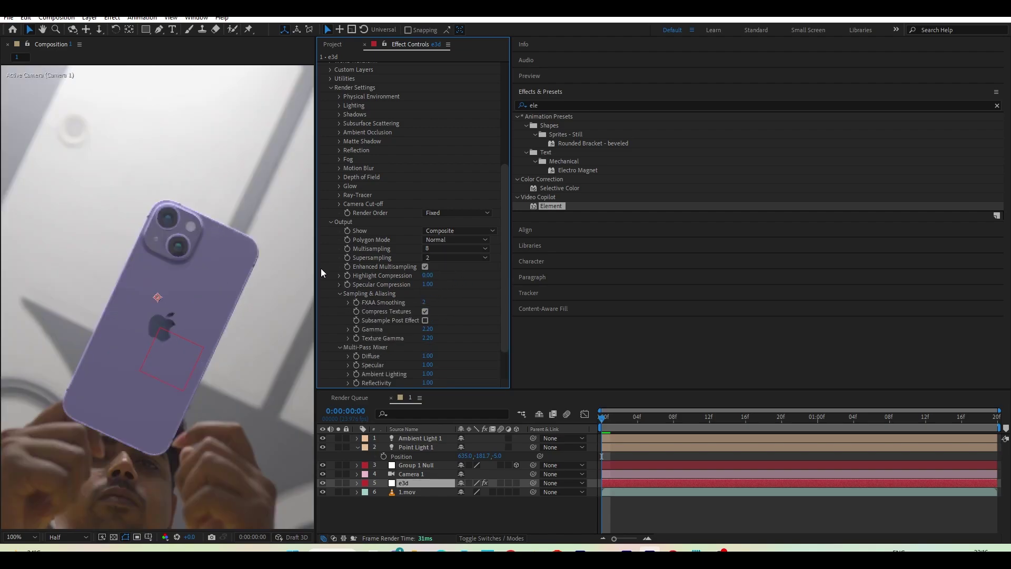
Switch the preview resolution to Full and check the phone's edges up close and at frame 13.
left_click(75, 538)
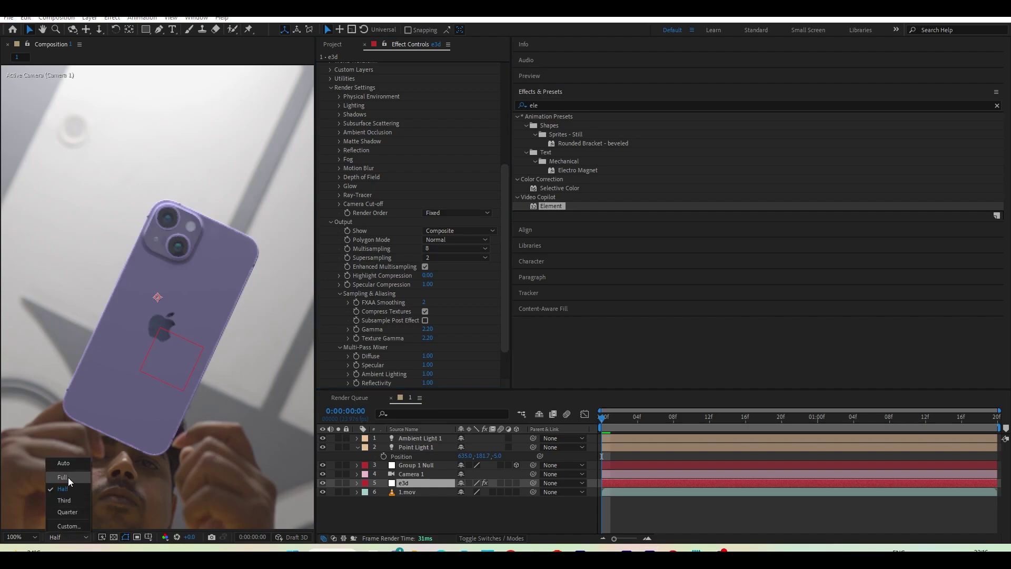
left_click(68, 478)
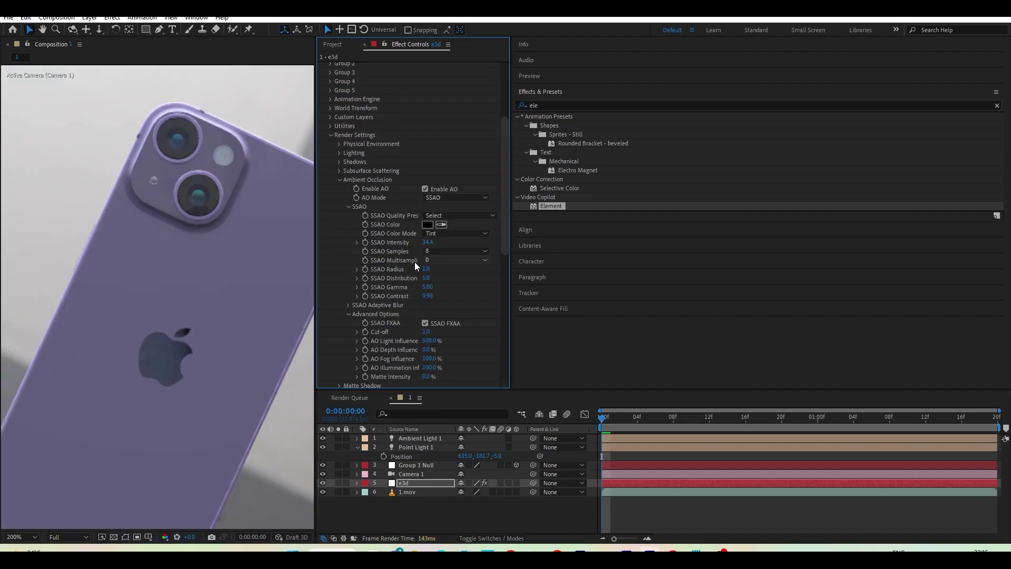
left_click(443, 260)
left_click(452, 295)
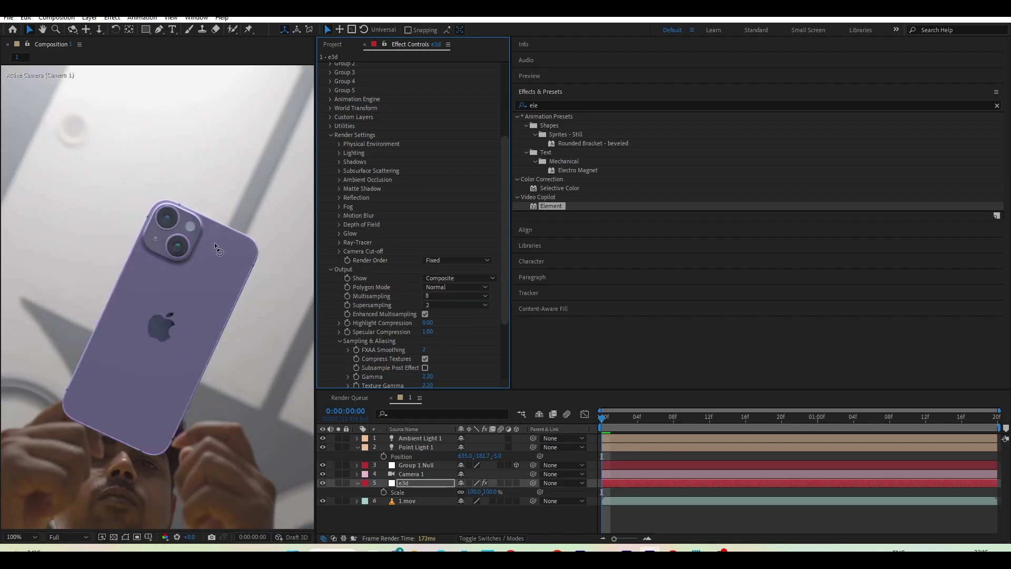
key("w")
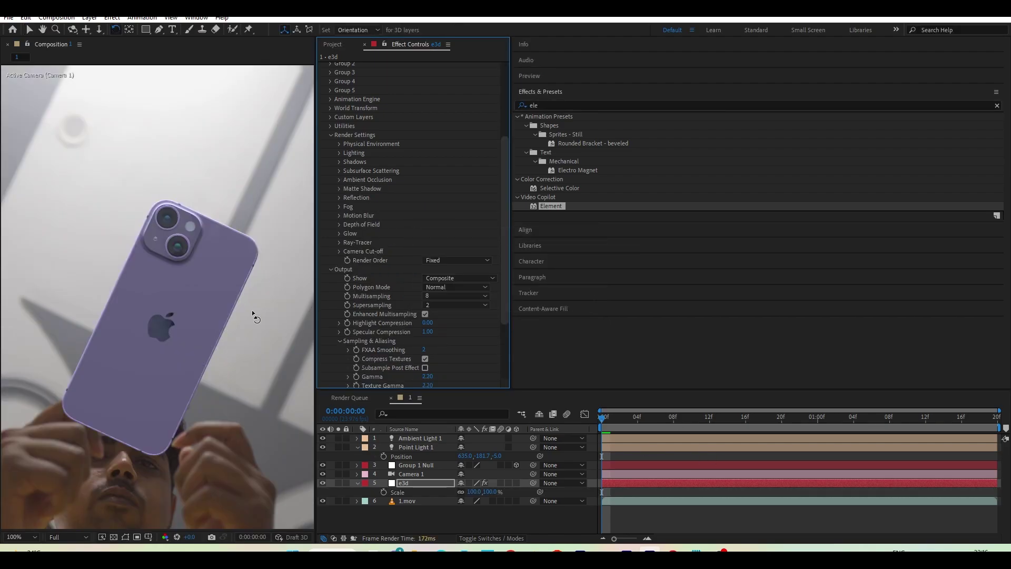
scroll(251, 308, "down", 2)
left_click_drag(635, 417, 722, 424)
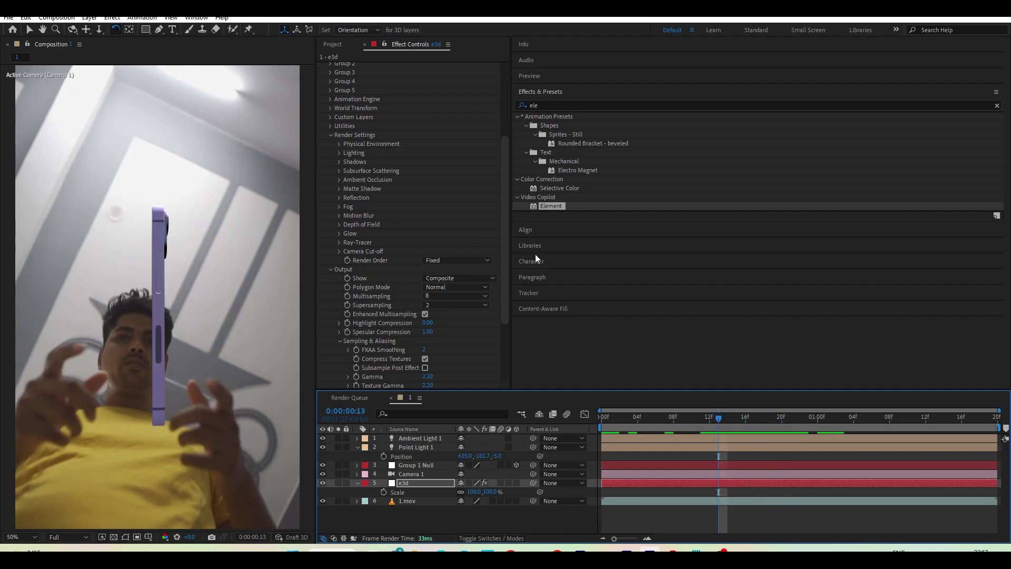
Enable motion blur for the e3d layer and the composition, and inspect the blurred phone edges at frame 18.
left_click(333, 143)
left_click_drag(691, 422, 703, 430)
left_click(501, 484)
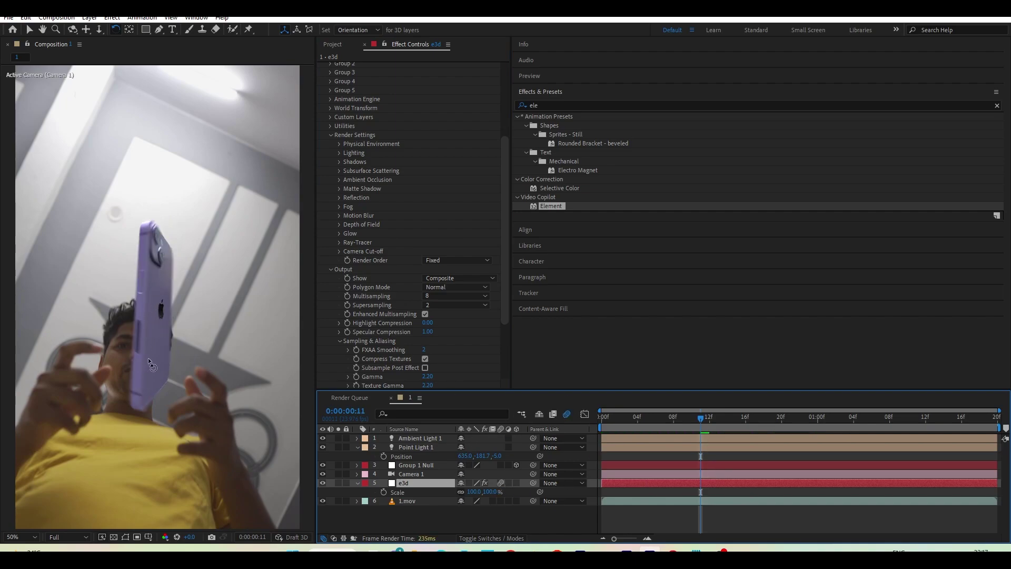
scroll(152, 331, "up", 2)
mouse_move(753, 422)
left_mouse_down()
mouse_move(789, 421)
mouse_move(761, 421)
left_mouse_up()
key("v")
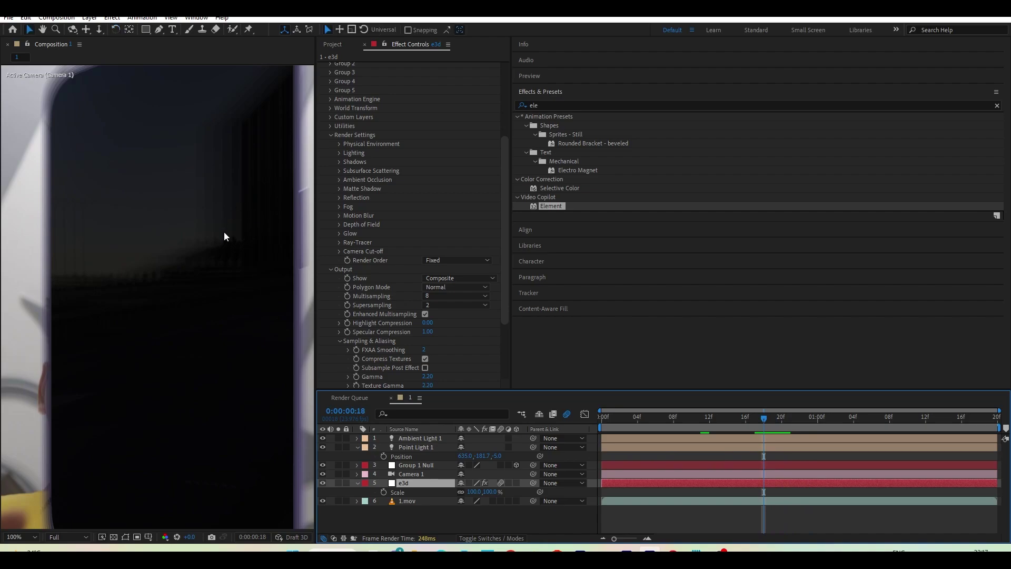
scroll(220, 256, "down", 4)
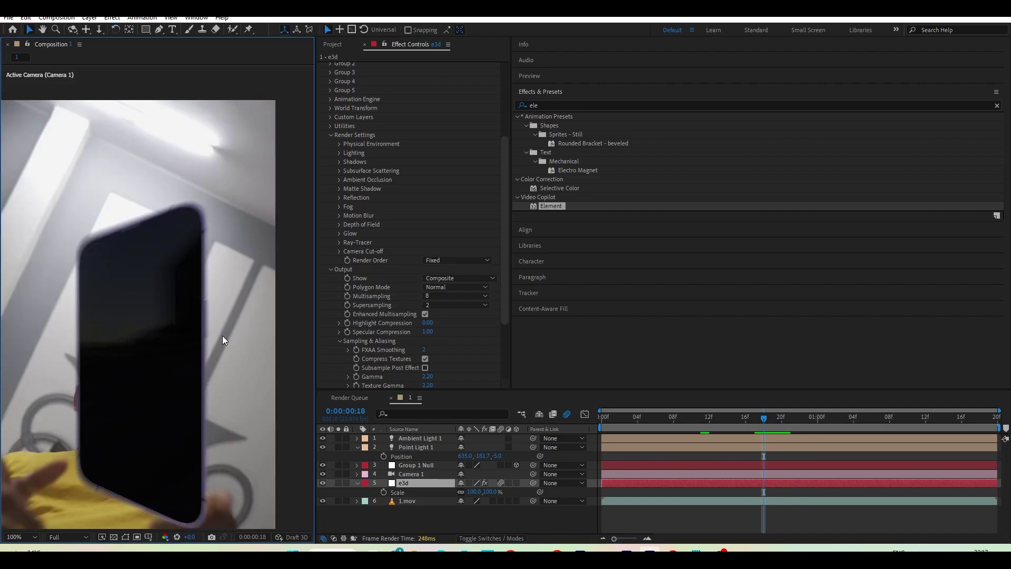
scroll(225, 337, "down", 1)
scroll(221, 324, "up", 5)
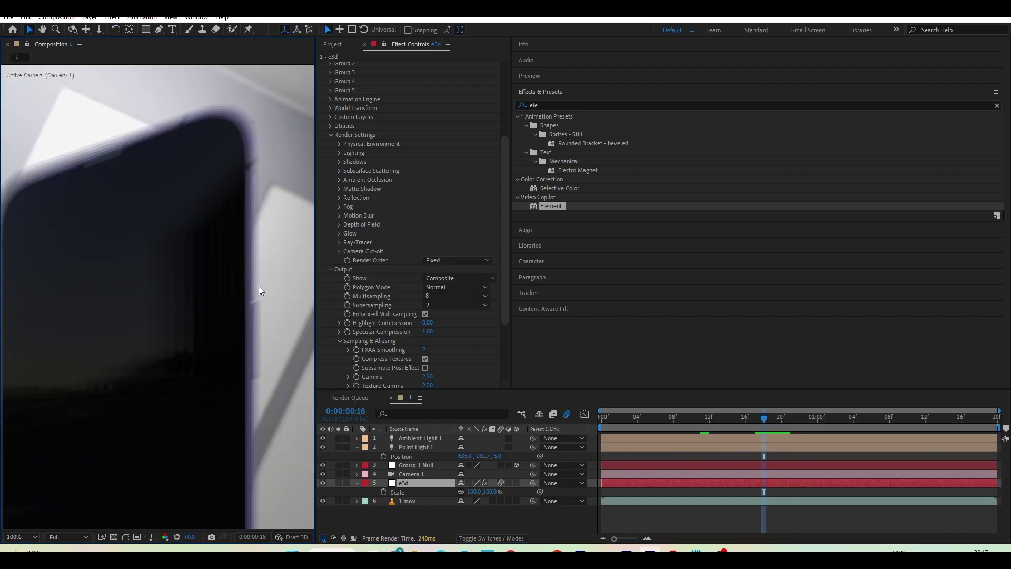
Set Motion Blur Samples to 12 in the Element render settings and check the phone.
left_click(331, 269)
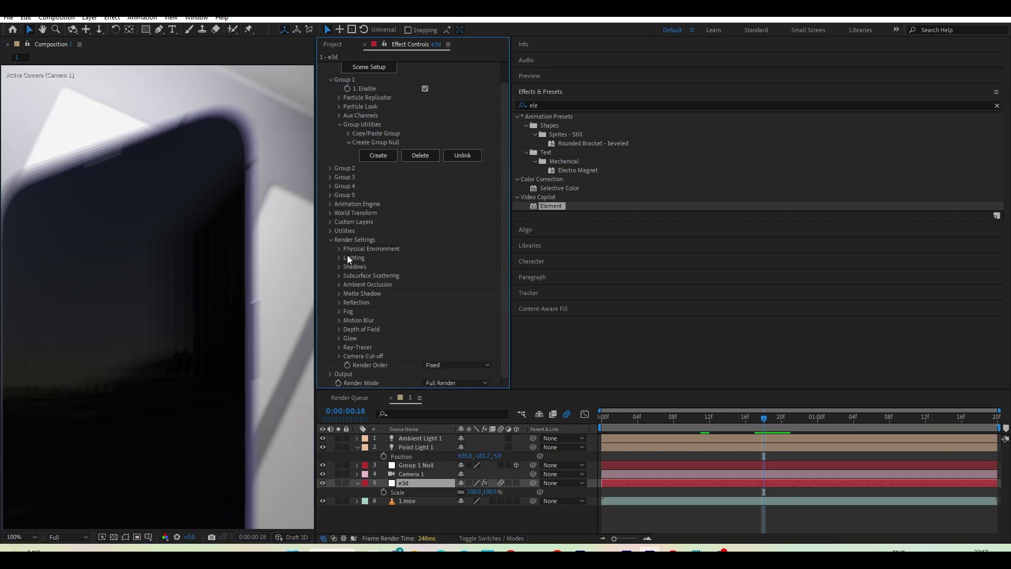
left_click(339, 320)
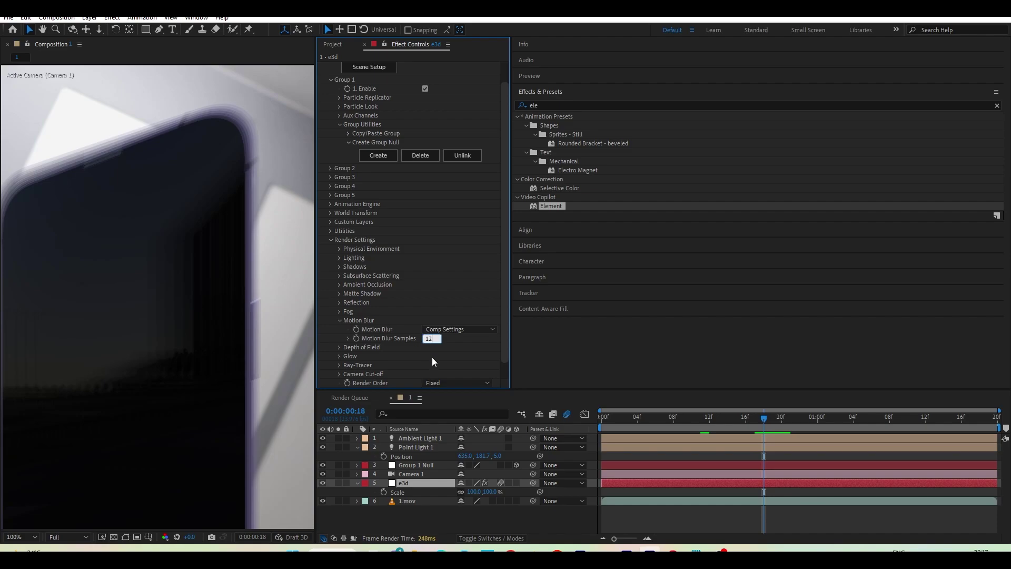
key("Return")
scroll(242, 324, "down", 2)
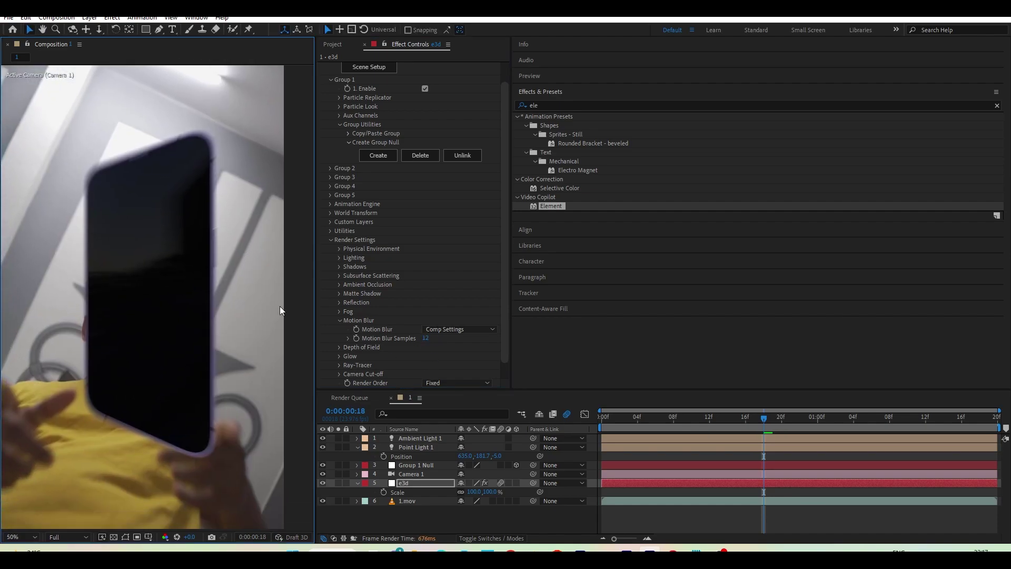
Create an adjustment layer and place it between the e3d layer and the 1.mov footage.
right_click(435, 504)
mouse_move(498, 375)
left_click(619, 462)
left_click_drag(408, 436, 426, 483)
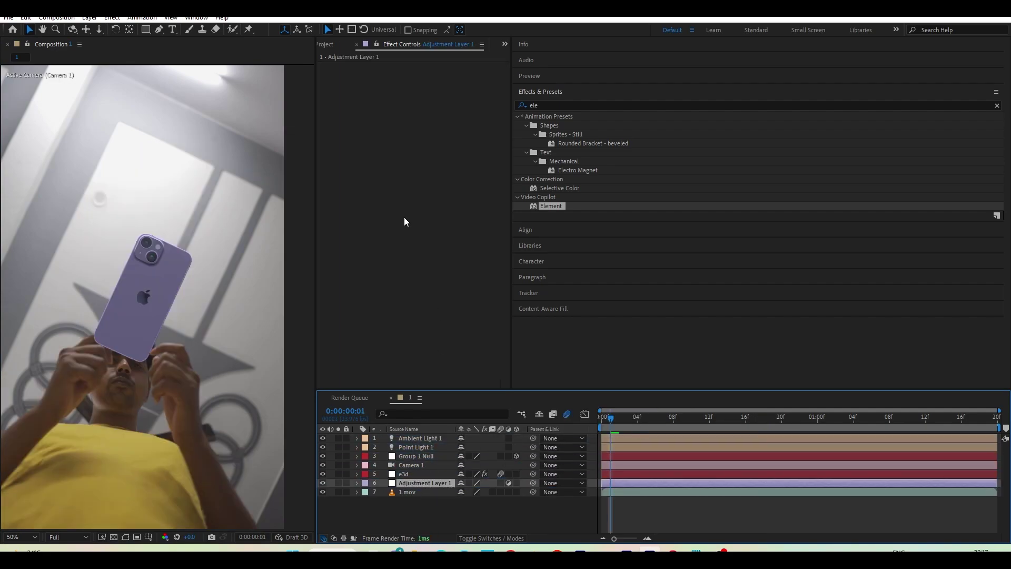
Apply Camera Lens Blur to the adjustment layer and compare frame 18 with the effect off and on.
key("ctrl+space")
type("ca")
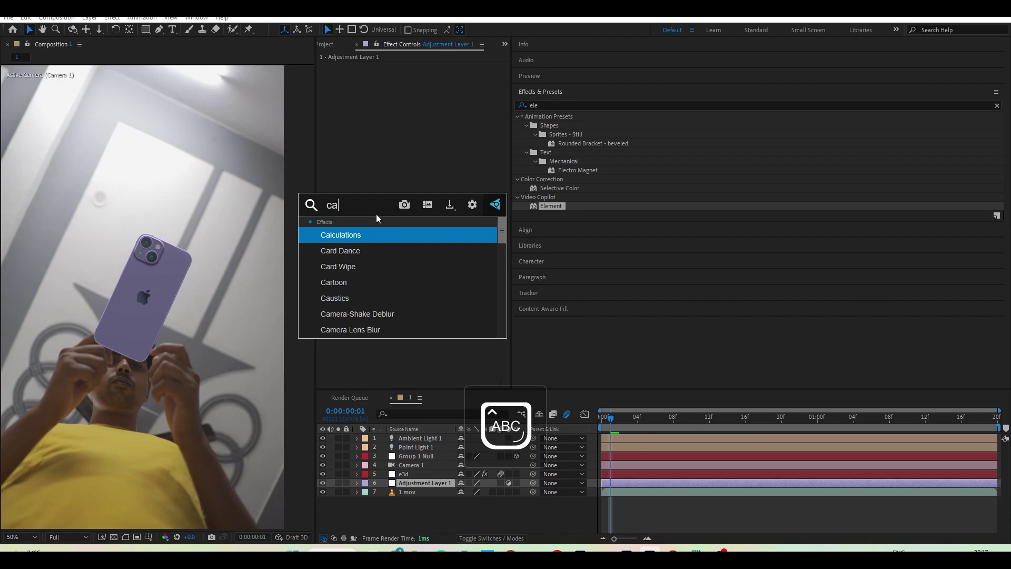
left_click(350, 329)
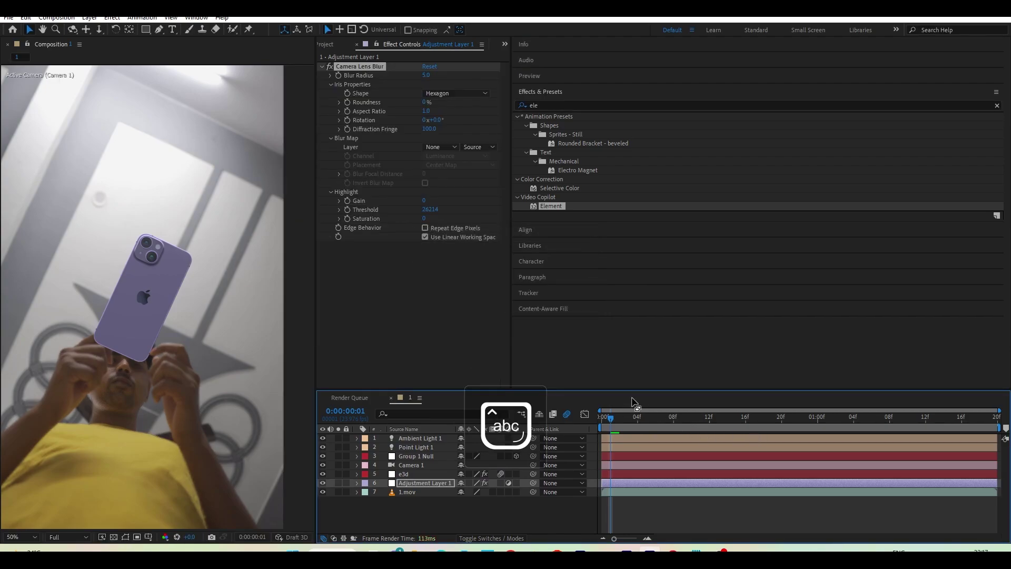
left_click(332, 68)
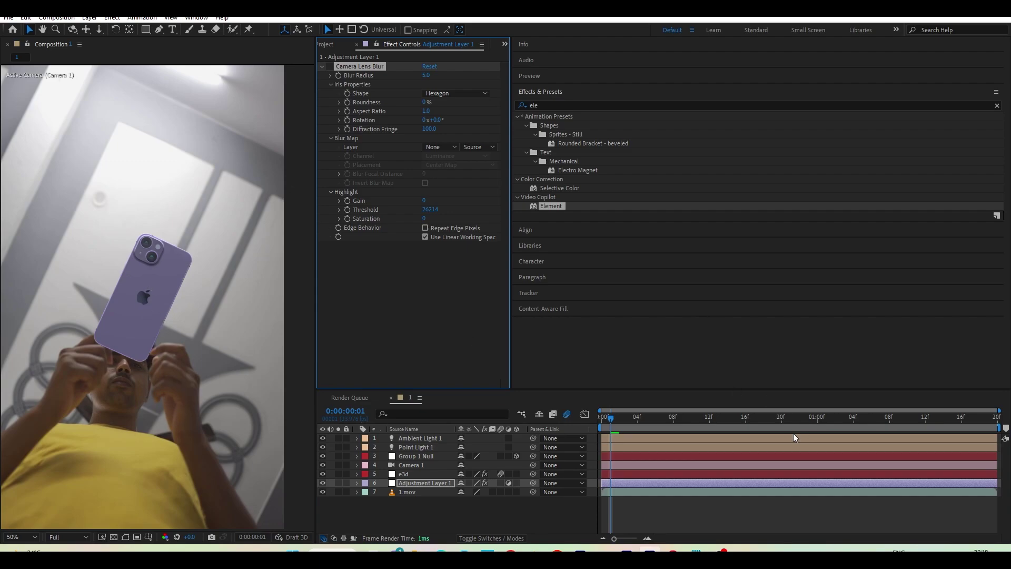
left_click(764, 421)
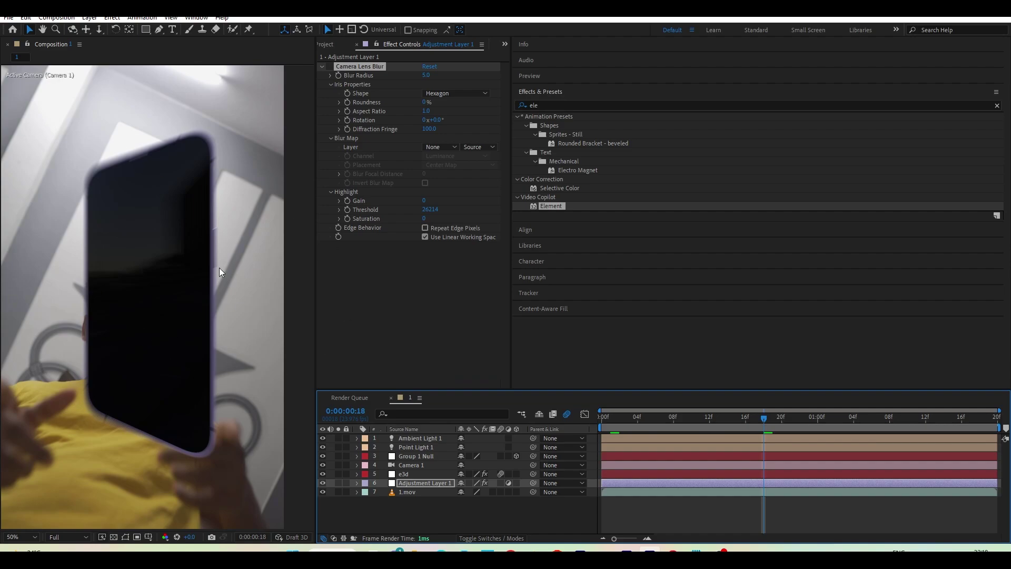
left_click(331, 67)
Keyframe the Camera Lens Blur radius at 5.0 on frame 20 and 1.0 on the first frame.
key("Page_Down")
key("Page_Down")
left_click(338, 74)
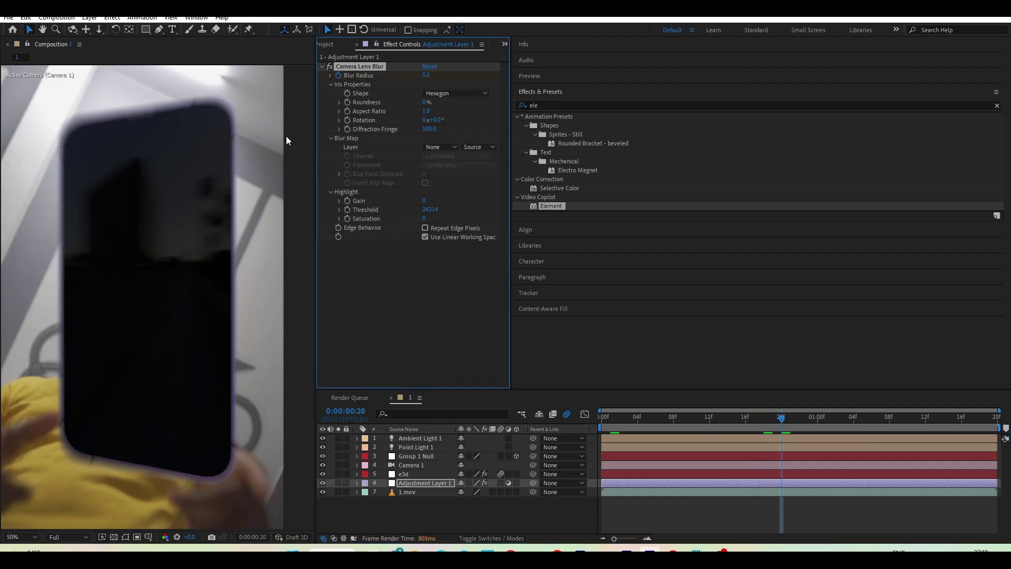
left_click(514, 450)
key("Home")
left_click(428, 75)
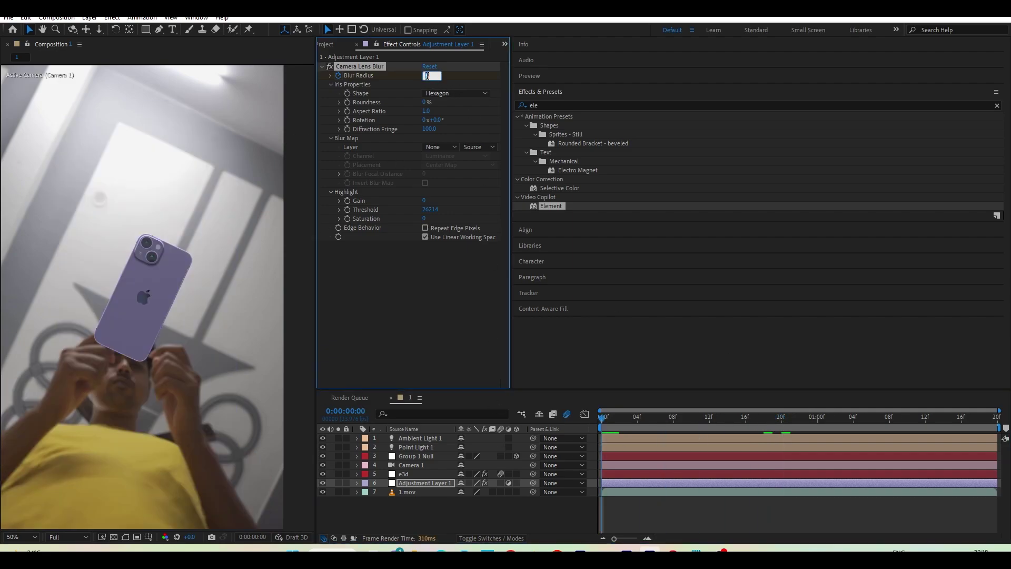
key("Return")
key("u")
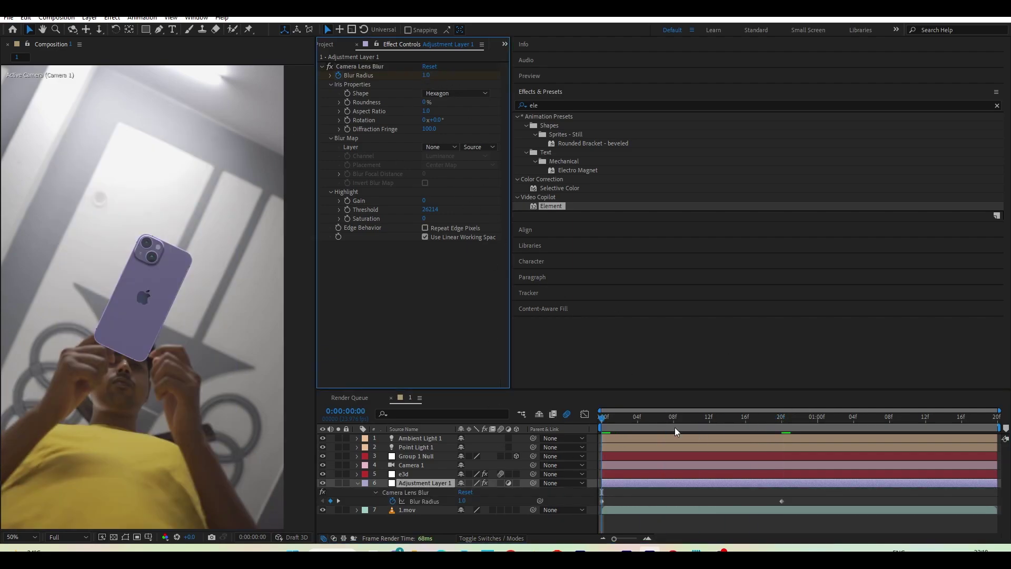
Shift the first Blur Radius keyframe to frame 15, add one of 12 at 1:04, and preview the animation.
left_click_drag(617, 496, 591, 507)
left_click_drag(688, 427, 845, 443)
key("Page_Down")
left_click(426, 75)
type("12")
key("Return")
key("space")
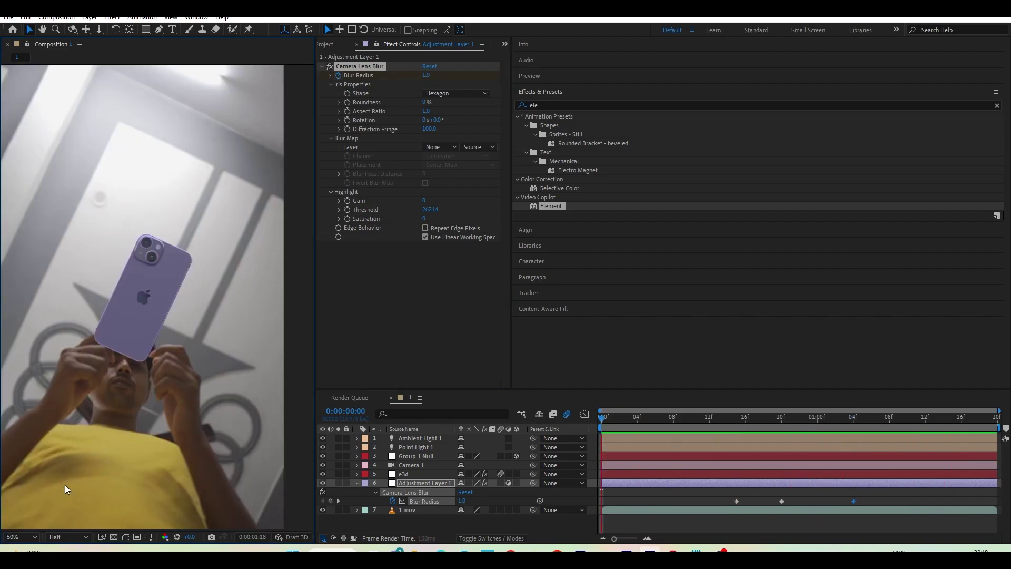
Apply the Lumetri Color effect to the 1.mov footage layer.
left_click(358, 483)
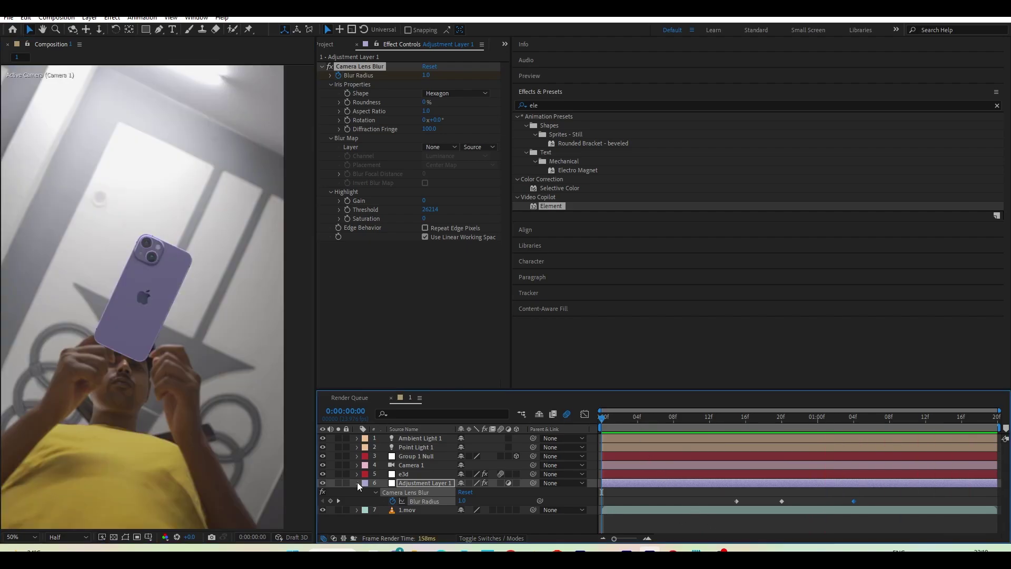
left_click(412, 492)
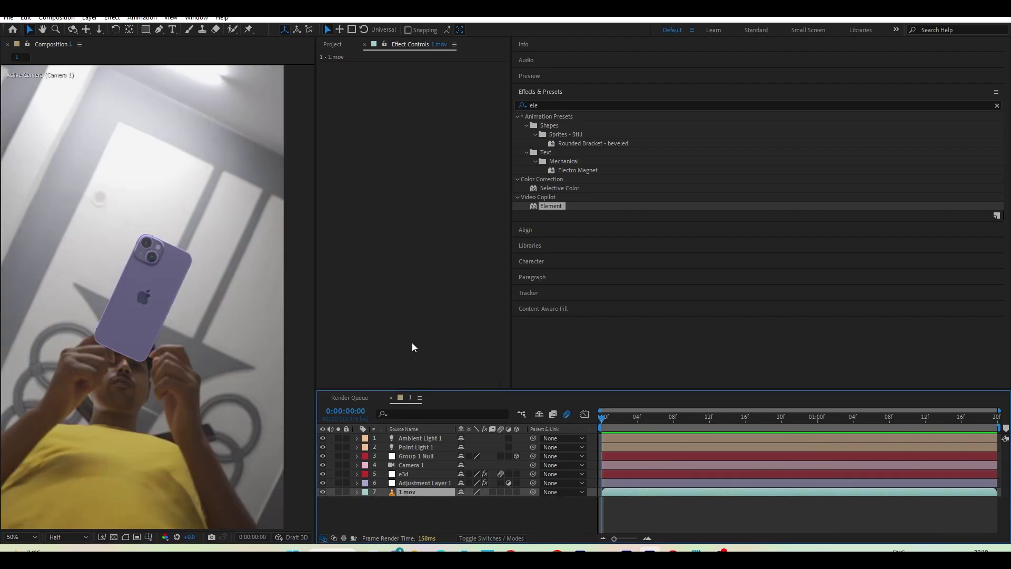
key("ctrl+space")
type("lu")
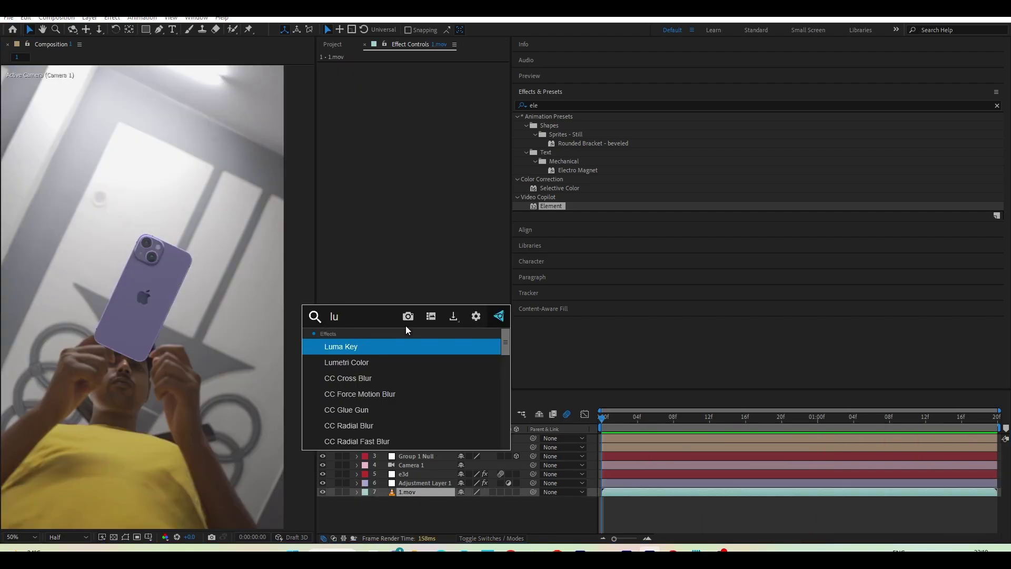
type("m")
left_click(383, 361)
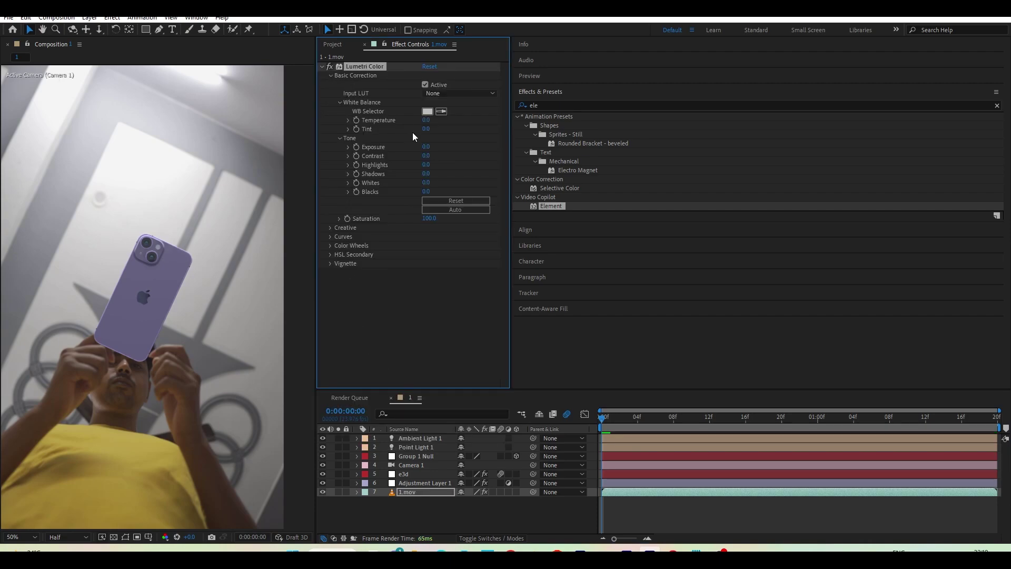
Set Lumetri Contrast to 73, Highlights to -47 and Shadows to 39, and raise the creative Vibrance and Saturation.
mouse_move(430, 174)
left_mouse_down()
mouse_move(447, 156)
mouse_move(434, 174)
mouse_move(396, 165)
mouse_move(438, 156)
left_mouse_up()
left_click(331, 228)
left_click_drag(427, 288, 436, 297)
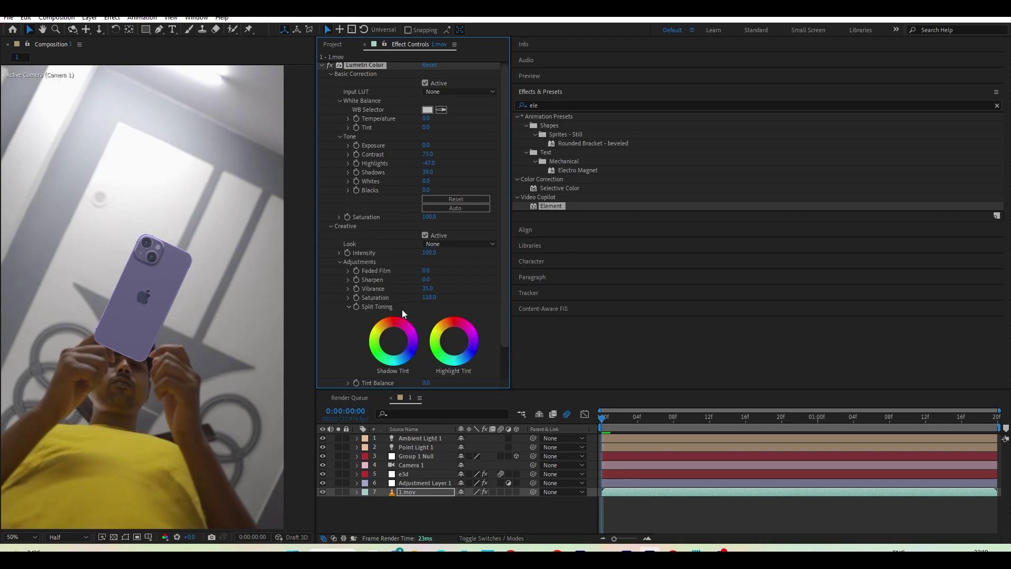
Widen the effect controls and adjust a point on a Lumetri Color curve of the 1.mov layer.
scroll(354, 349, "down", 2)
left_click(331, 356)
scroll(359, 352, "down", 9)
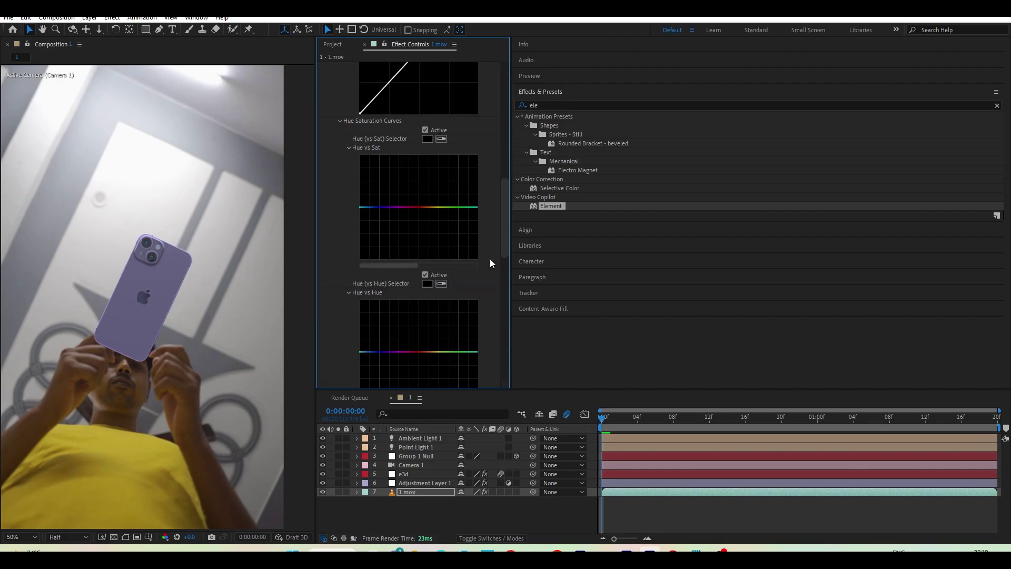
left_click_drag(510, 252, 576, 246)
scroll(464, 241, "up", 2)
scroll(459, 246, "down", 1)
left_click(470, 255)
left_click_drag(469, 255, 474, 264)
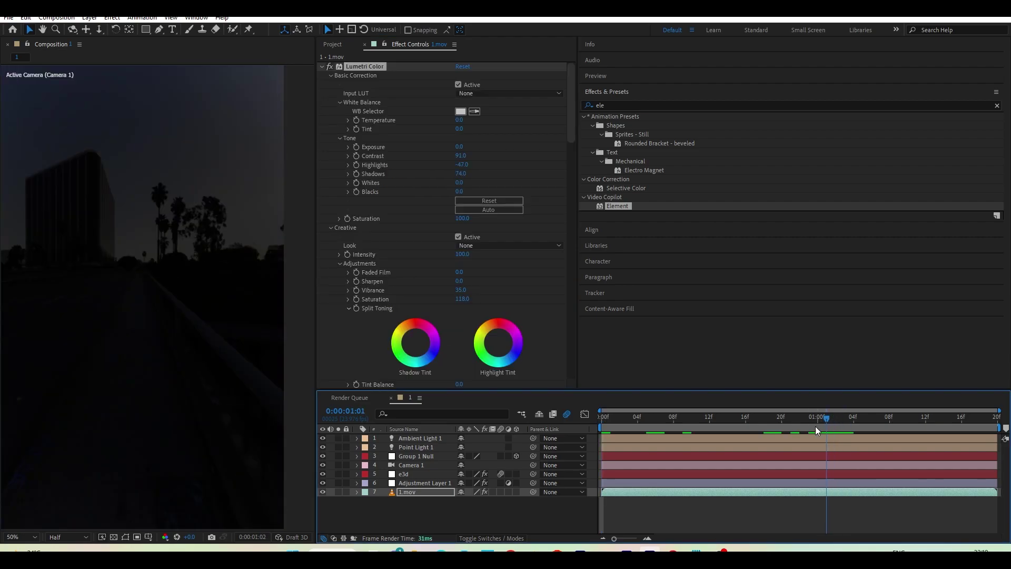
Collapse the Lumetri Color effect, check the graded shot at frame 17 and preview the composition.
left_click_drag(819, 429, 580, 433)
left_click(322, 67)
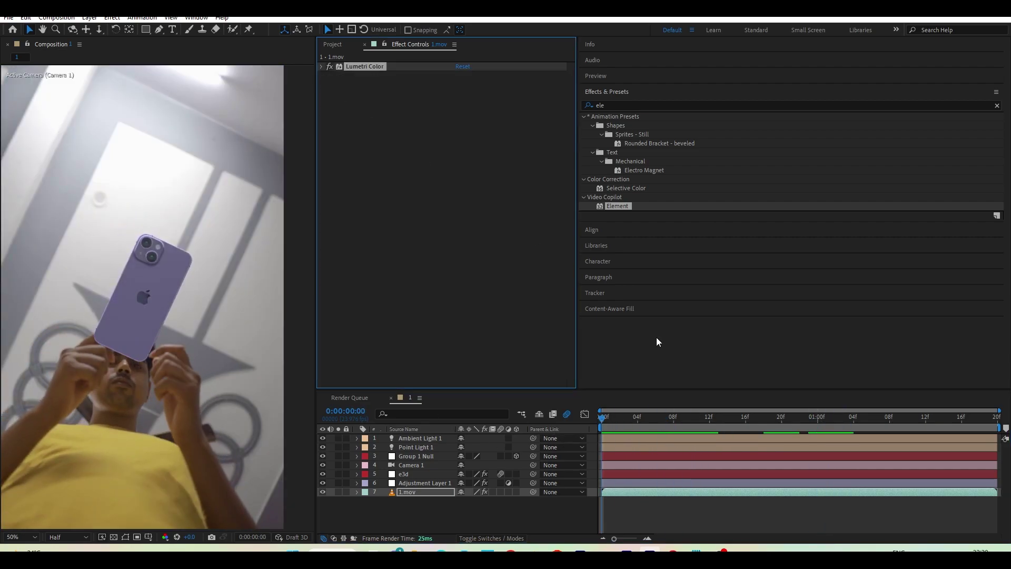
left_click(755, 427)
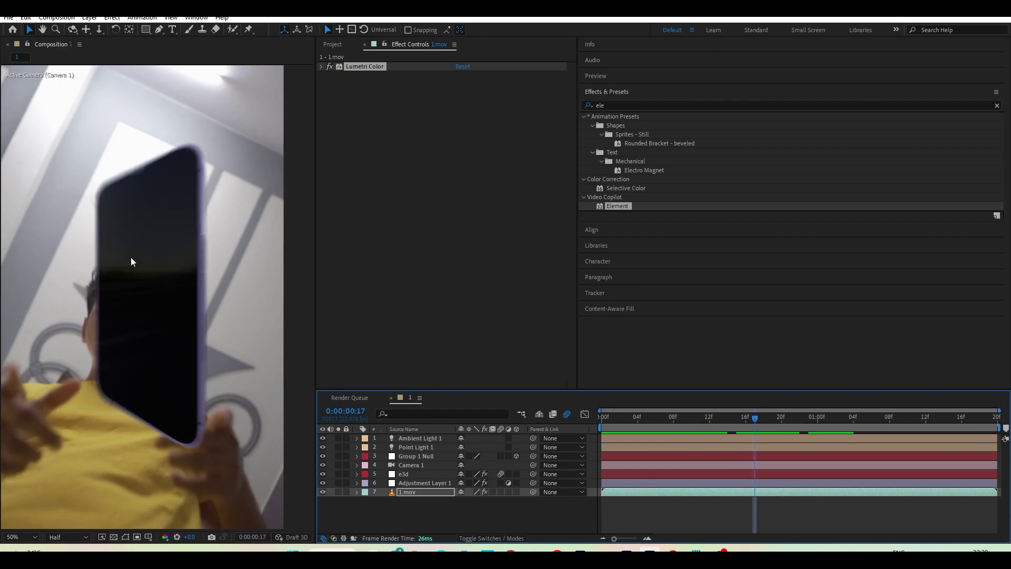
key("space")
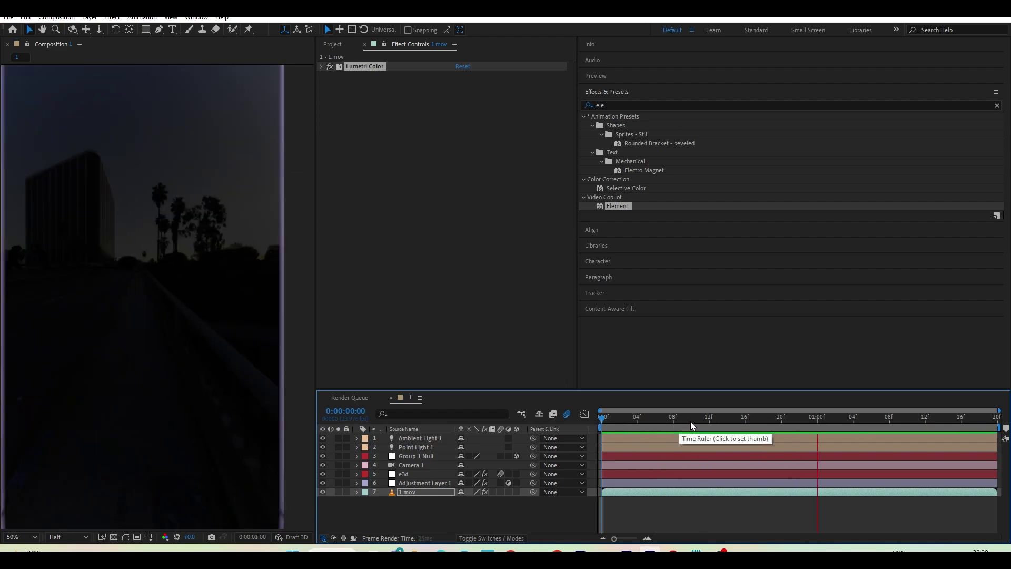
Preview the graded composition 1 and check the phone at frame 21.
key("space")
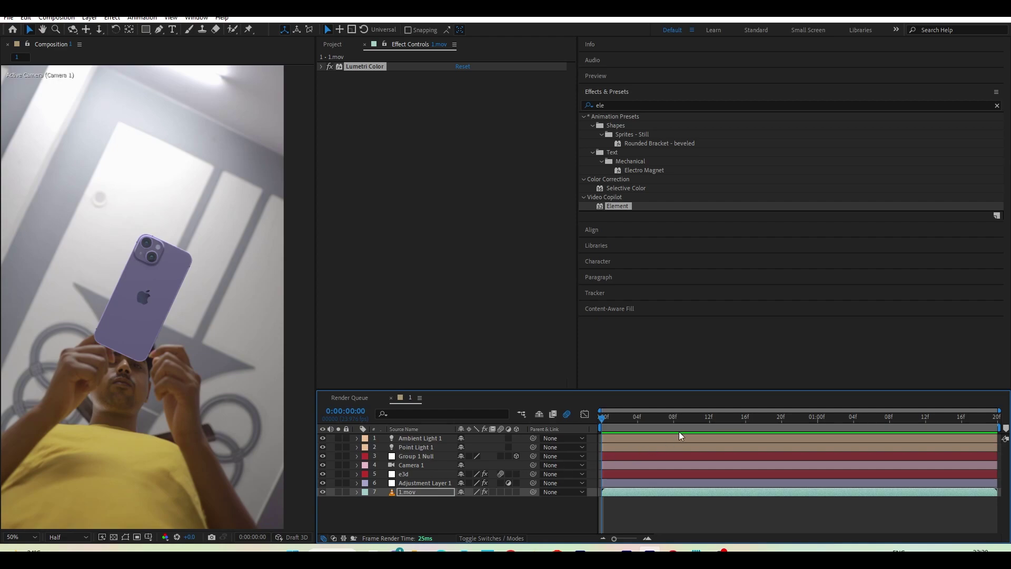
left_click_drag(682, 418, 789, 416)
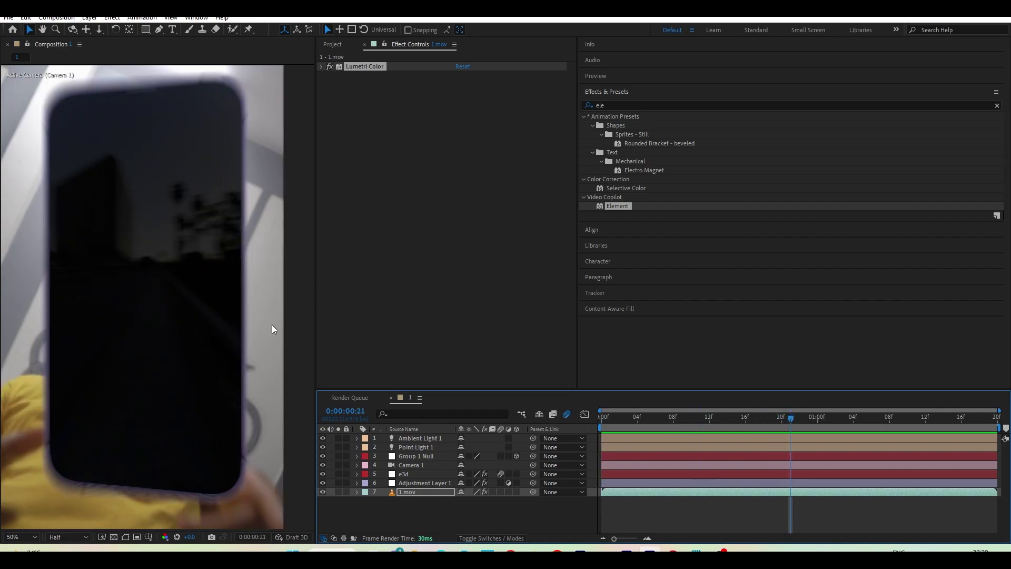
key("space")
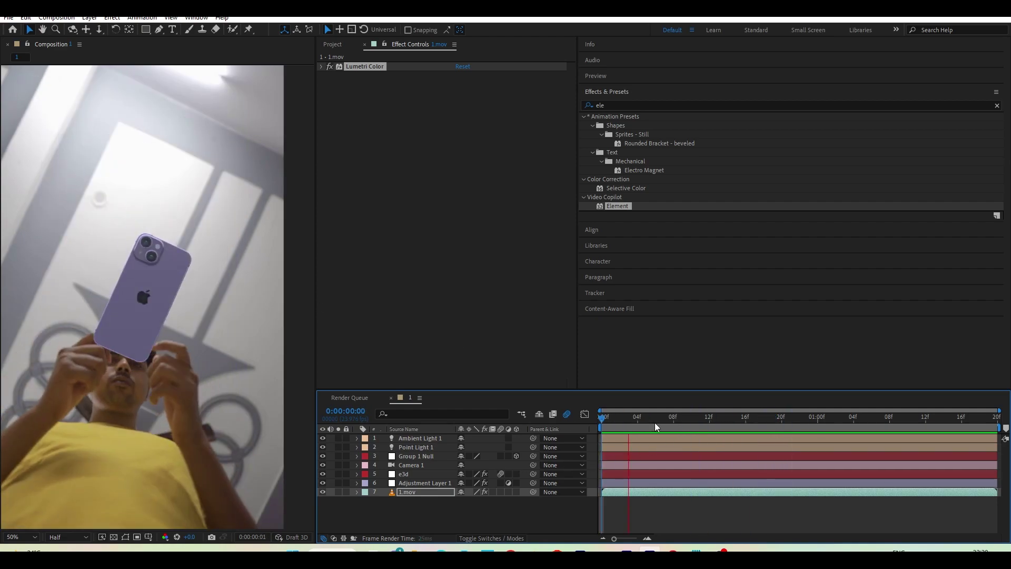
key("space")
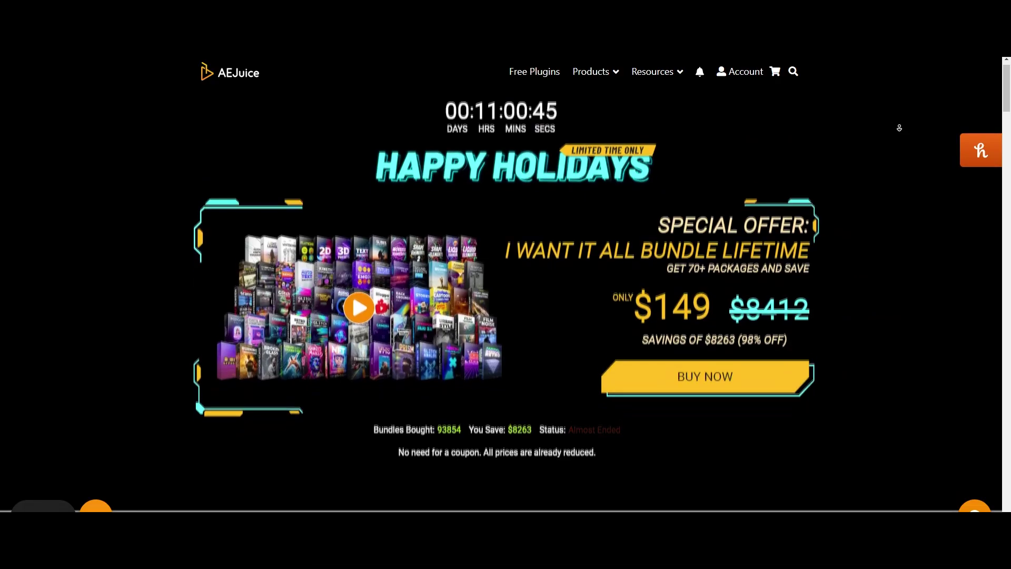
Look over the AEJuice bundle web page and browse the purchased packs in AEJuice Pack Manager in Premiere Pro.
scroll(899, 107, "down", 7)
scroll(899, 149, "down", 10)
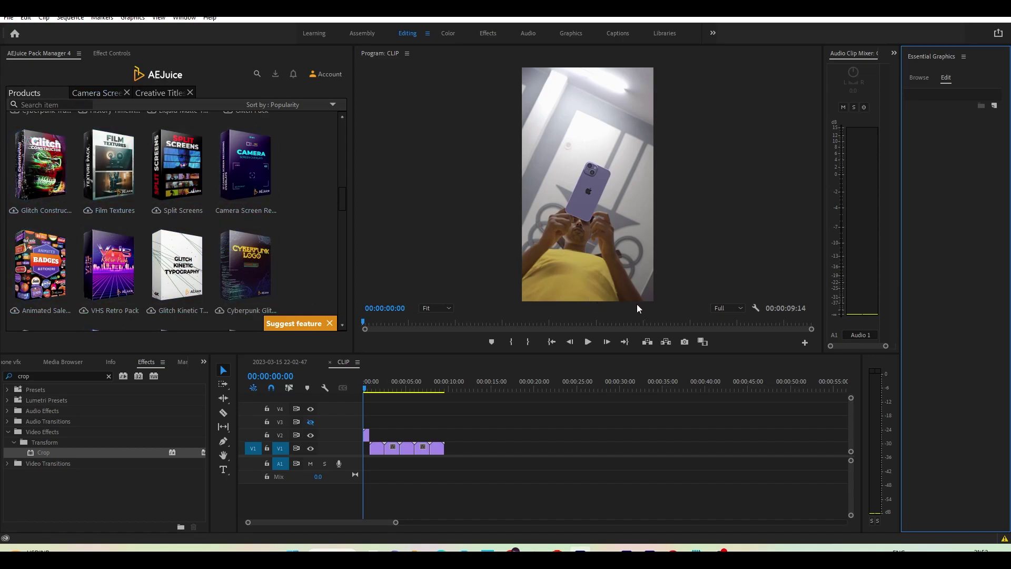
scroll(175, 219, "up", 5)
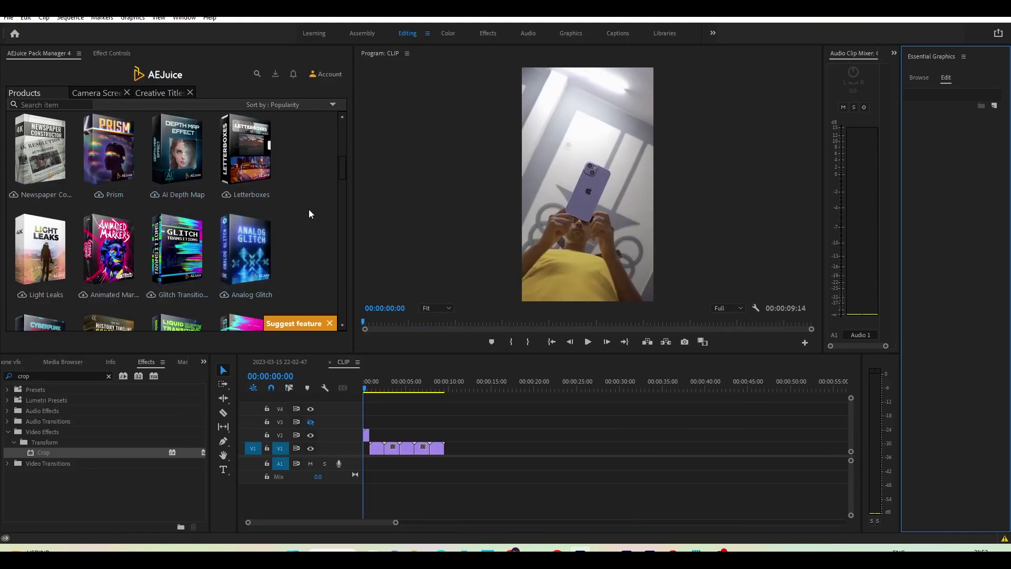
scroll(318, 214, "up", 5)
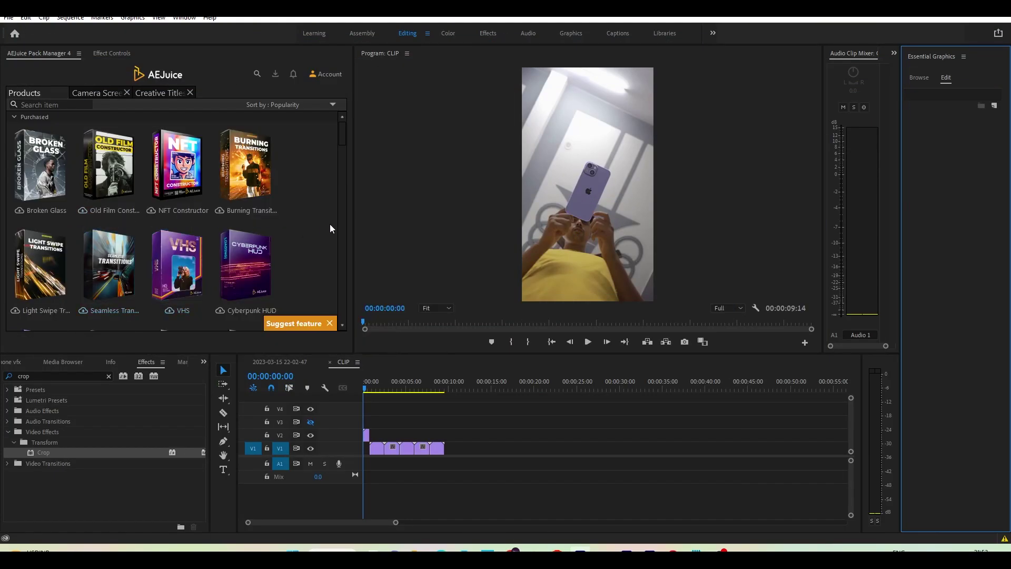
scroll(332, 226, "down", 3)
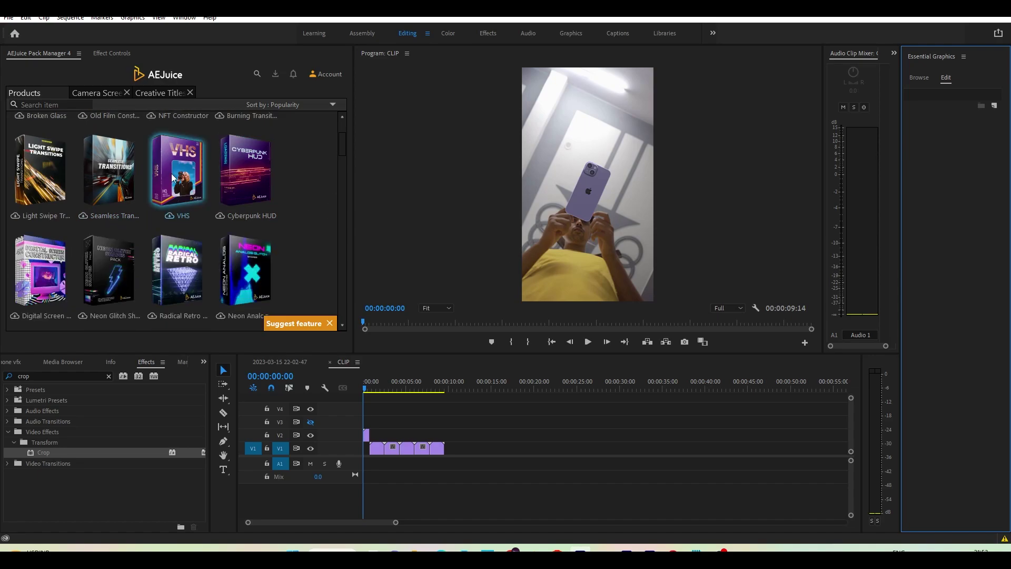
mouse_move(174, 178)
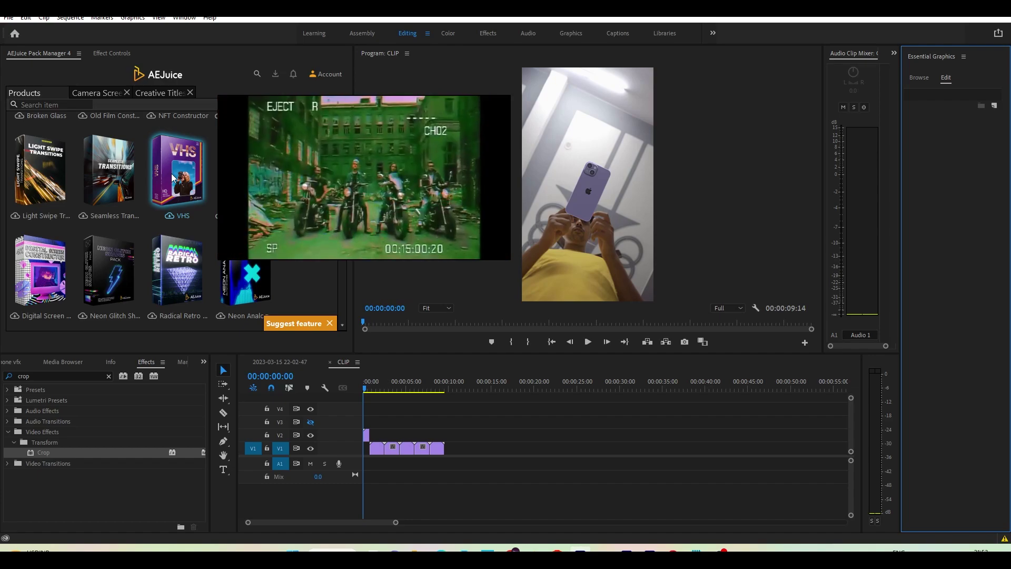
scroll(172, 173, "down", 5)
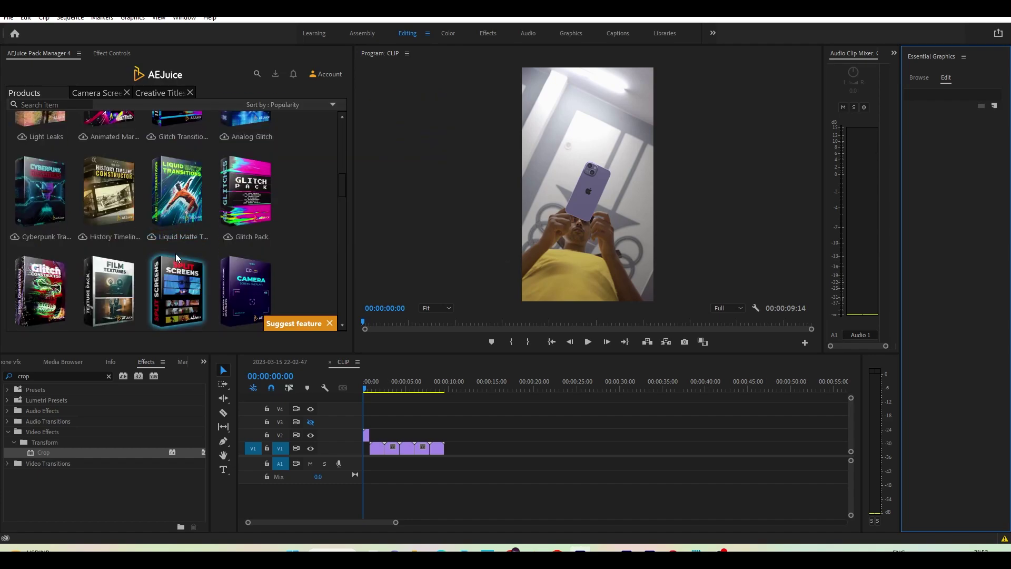
scroll(298, 205, "down", 2)
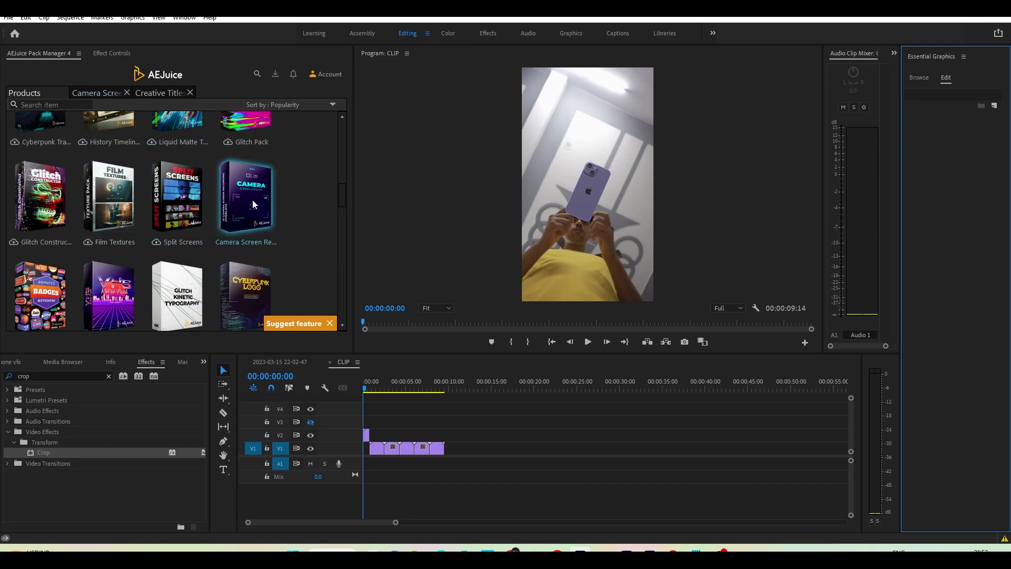
Try the Screen Recording 01 overlay from the Camera Screen pack on track V3 of the CLIP sequence, and remove it.
left_click(95, 93)
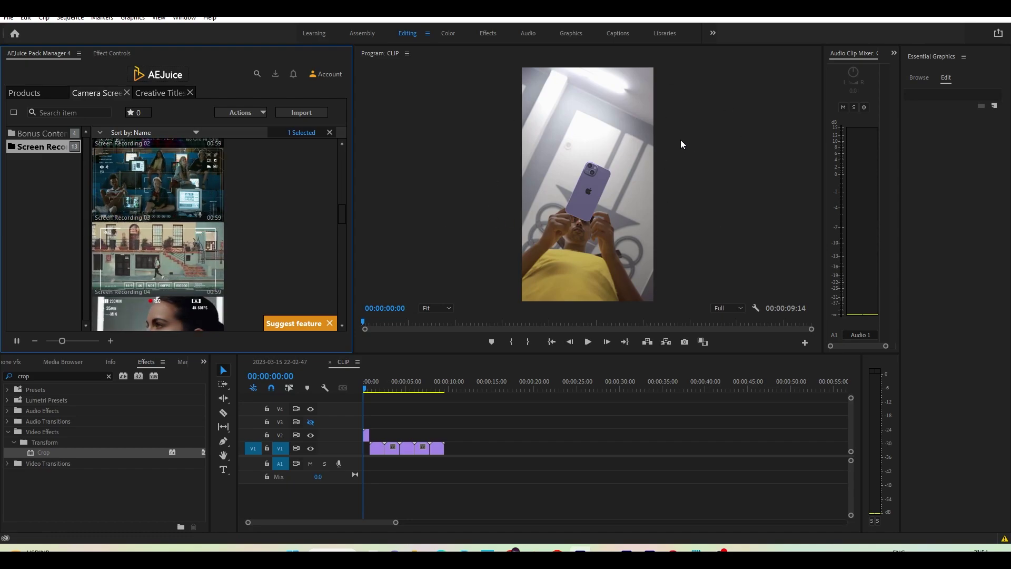
scroll(130, 229, "up", 4)
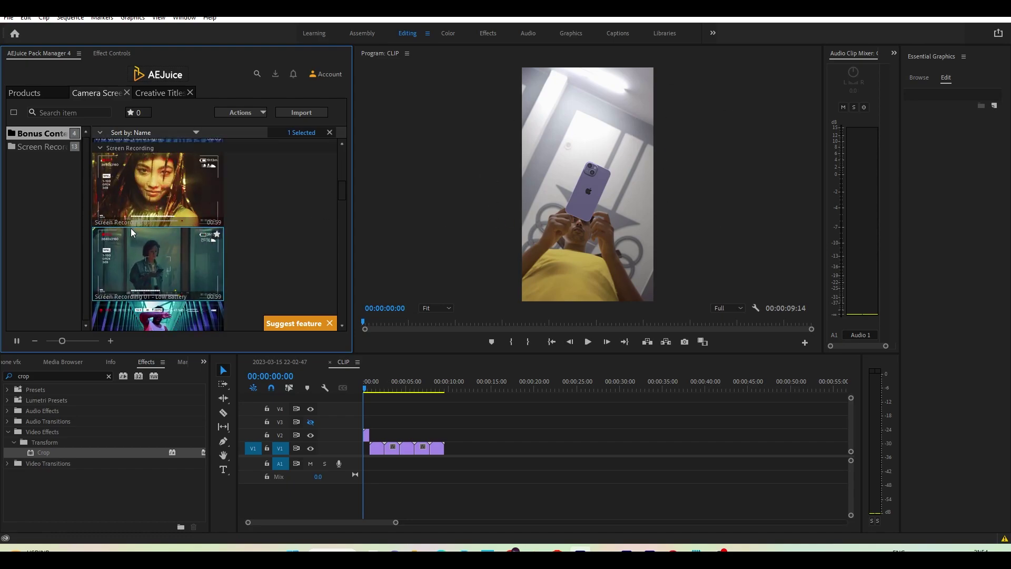
left_click_drag(141, 178, 368, 419)
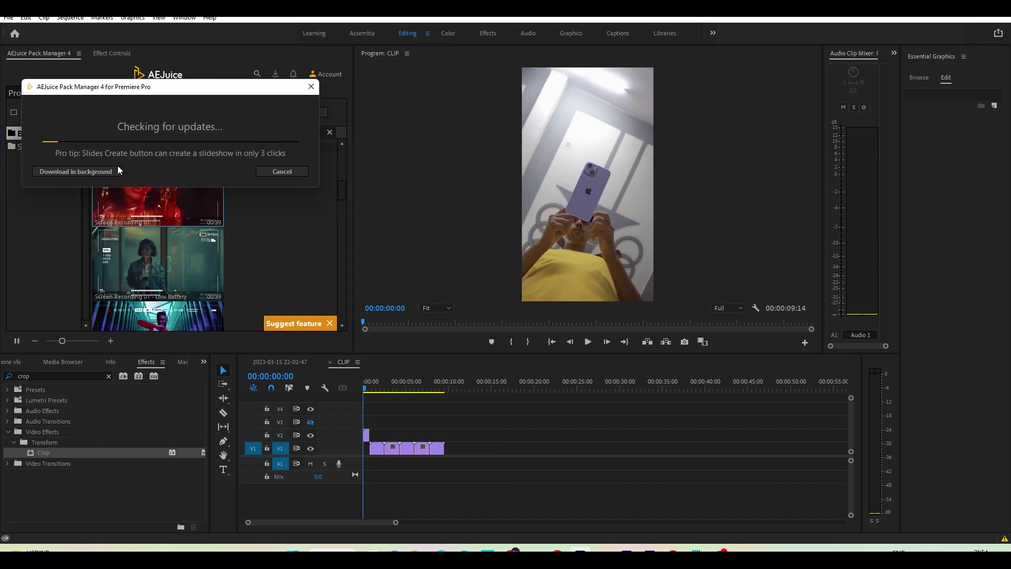
left_click(118, 165)
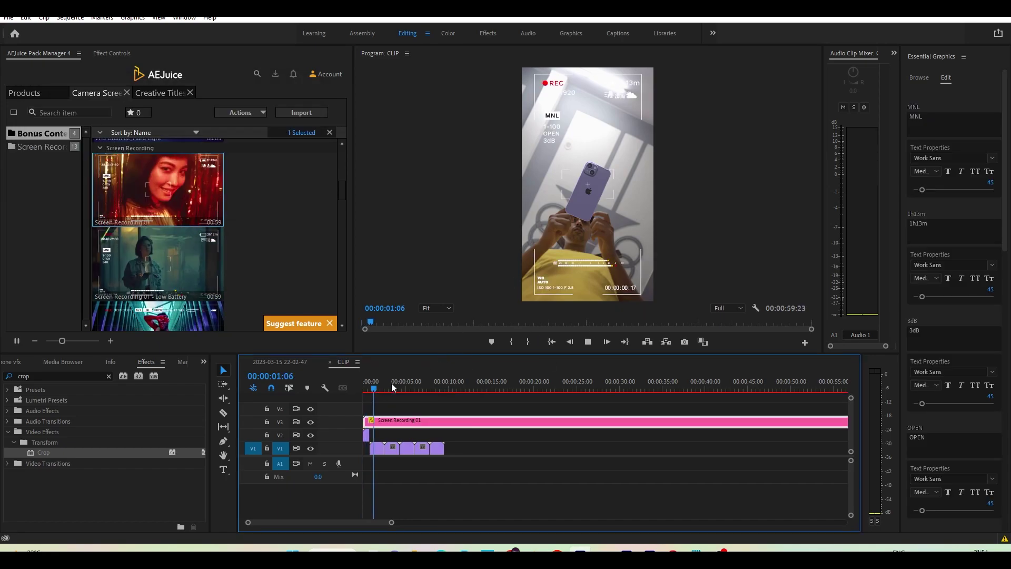
left_click(408, 386)
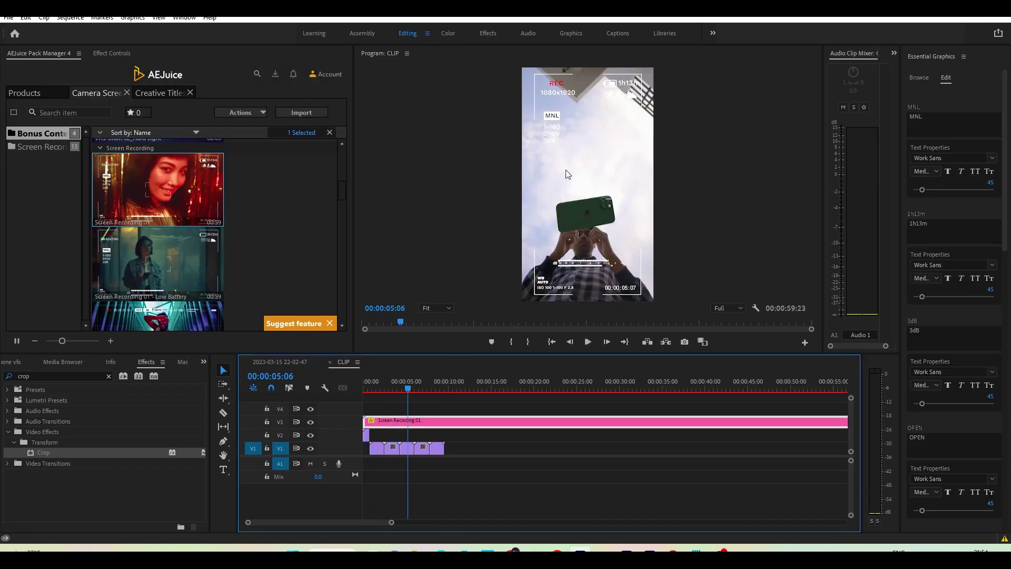
key("Delete")
Add the Screen Recording 09 overlay at the start of track V3 in the CLIP sequence and play it from the beginning.
scroll(160, 275, "down", 3)
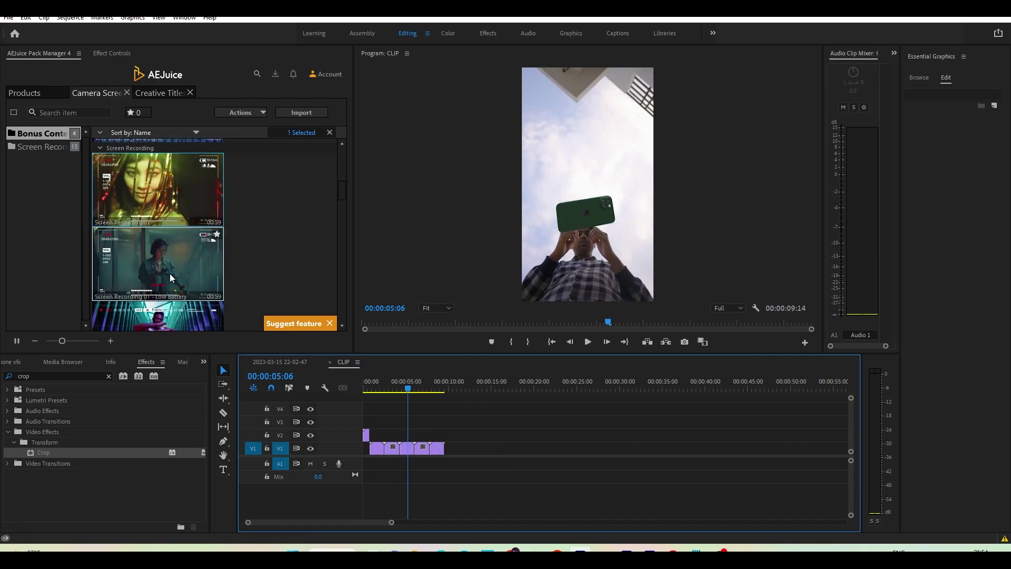
scroll(160, 275, "down", 8)
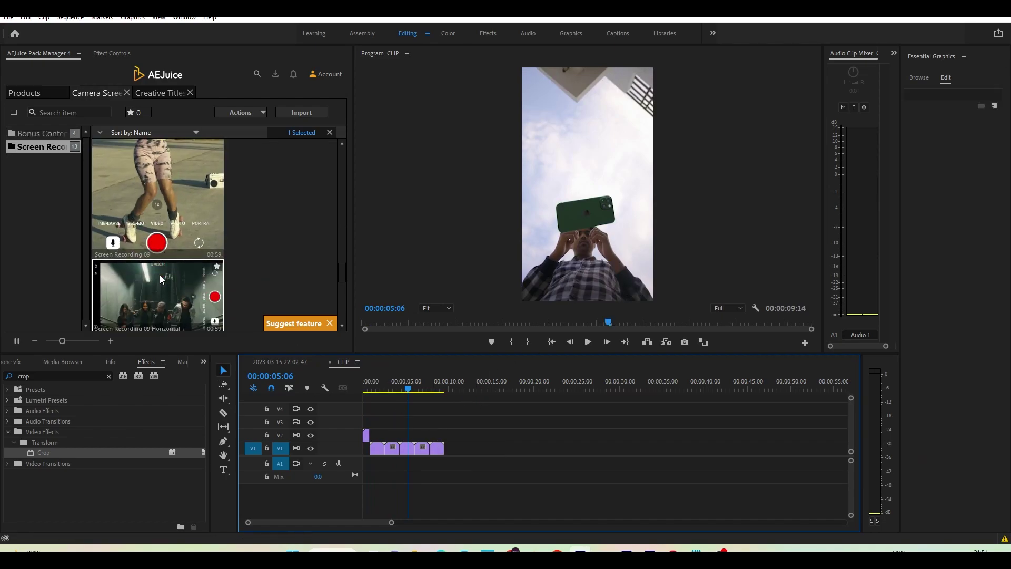
left_click_drag(121, 161, 374, 407)
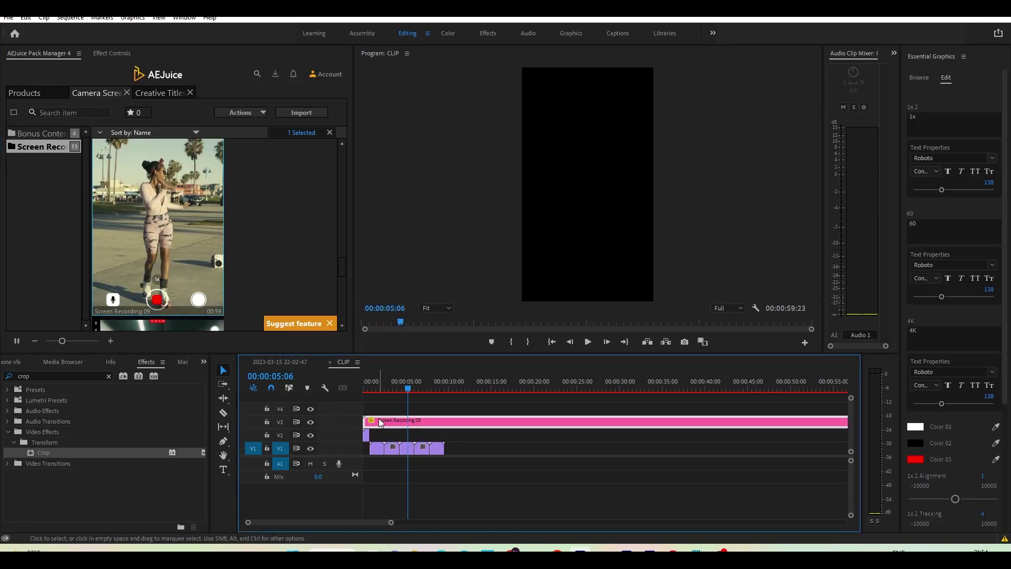
left_click(390, 380)
key("Home")
key("space")
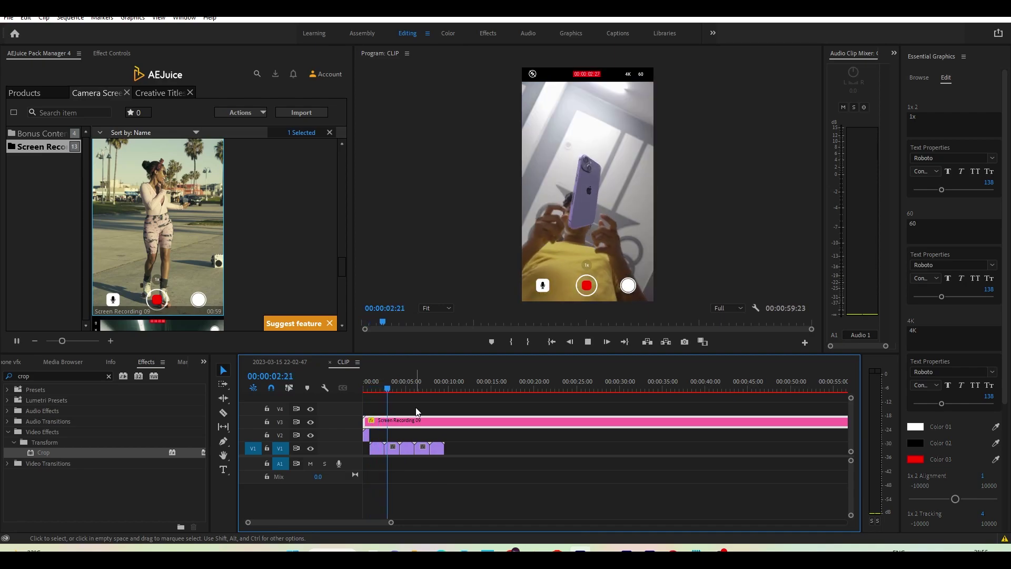
Browse the product packs available in AEJuice Pack Manager.
mouse_move(117, 238)
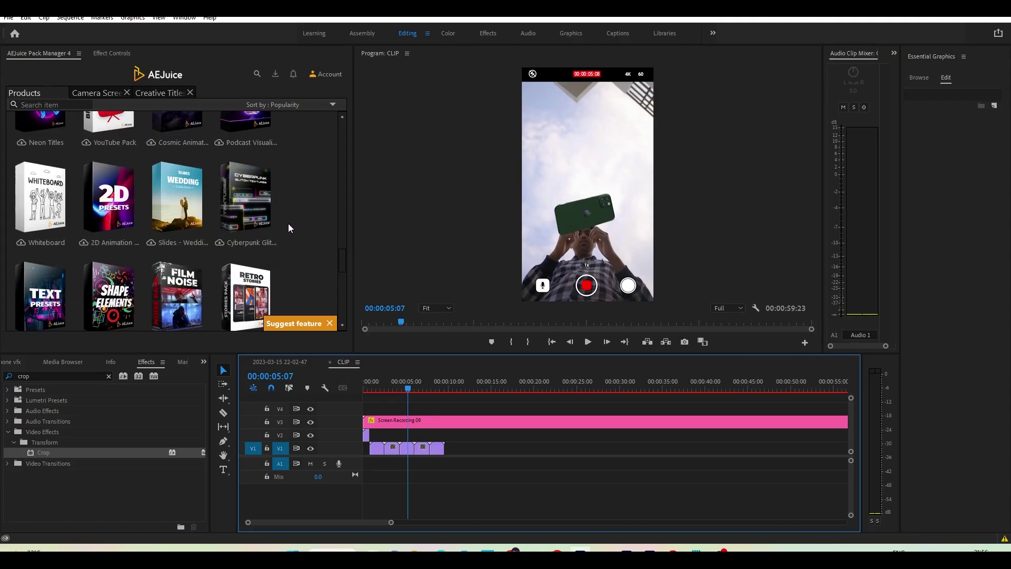
scroll(301, 248, "up", 2)
scroll(302, 252, "up", 4)
scroll(300, 236, "up", 6)
scroll(334, 231, "up", 2)
scroll(302, 248, "down", 6)
scroll(295, 236, "up", 3)
scroll(311, 231, "up", 4)
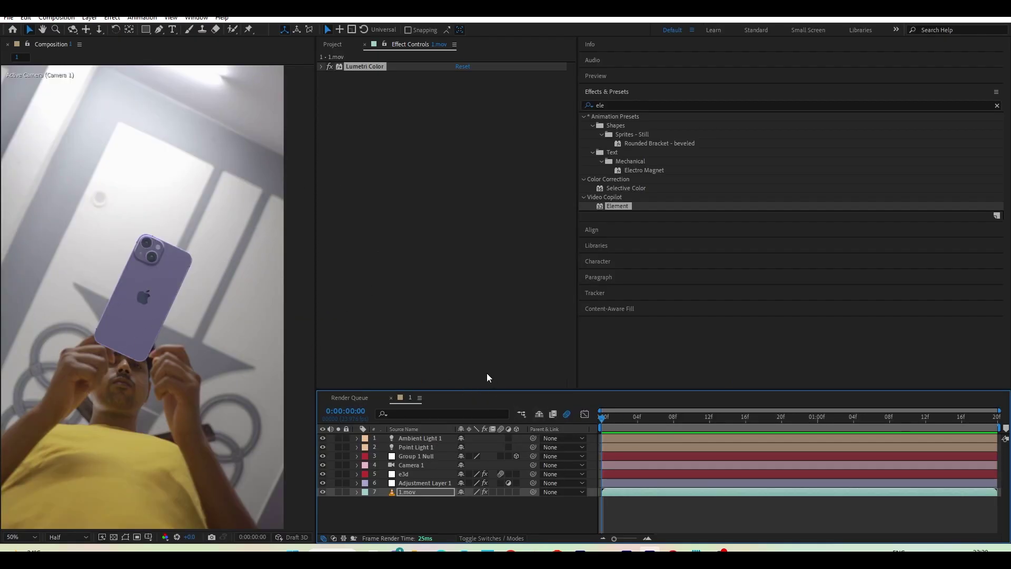
Switch back to After Effects, duplicate composition 1 as composition 2 and open the duplicate.
left_click(327, 46)
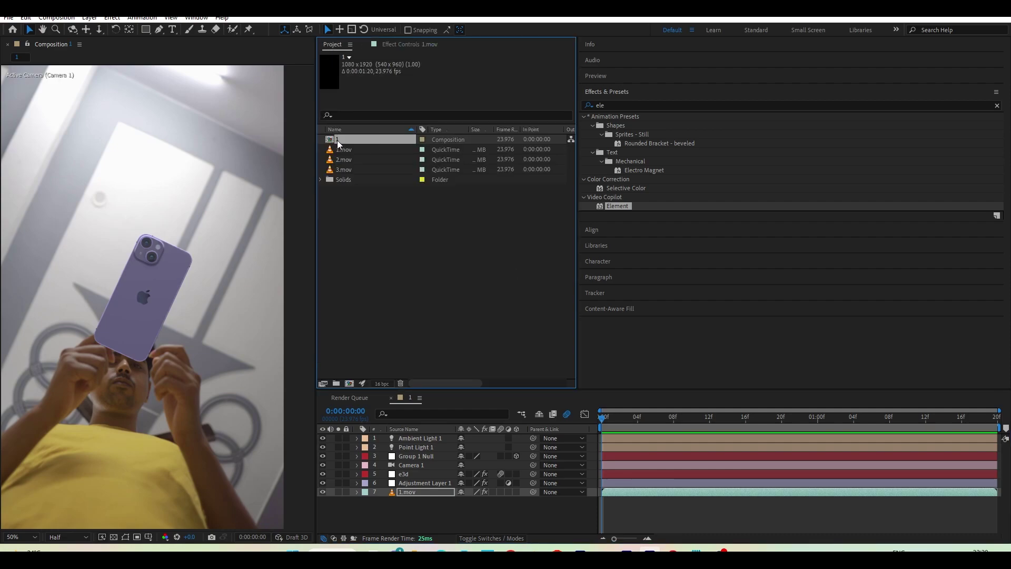
key("ctrl+d")
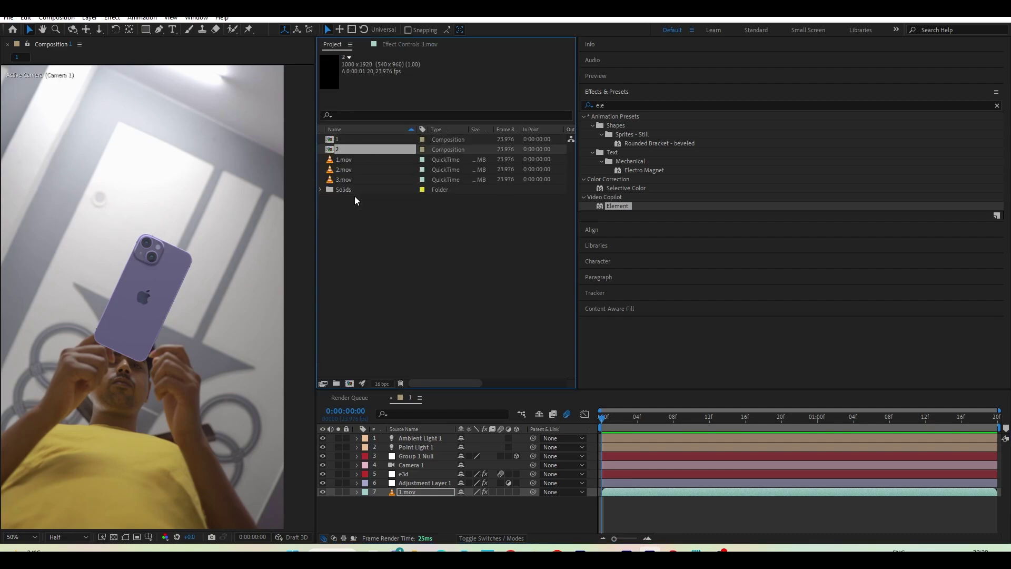
double_click(353, 150)
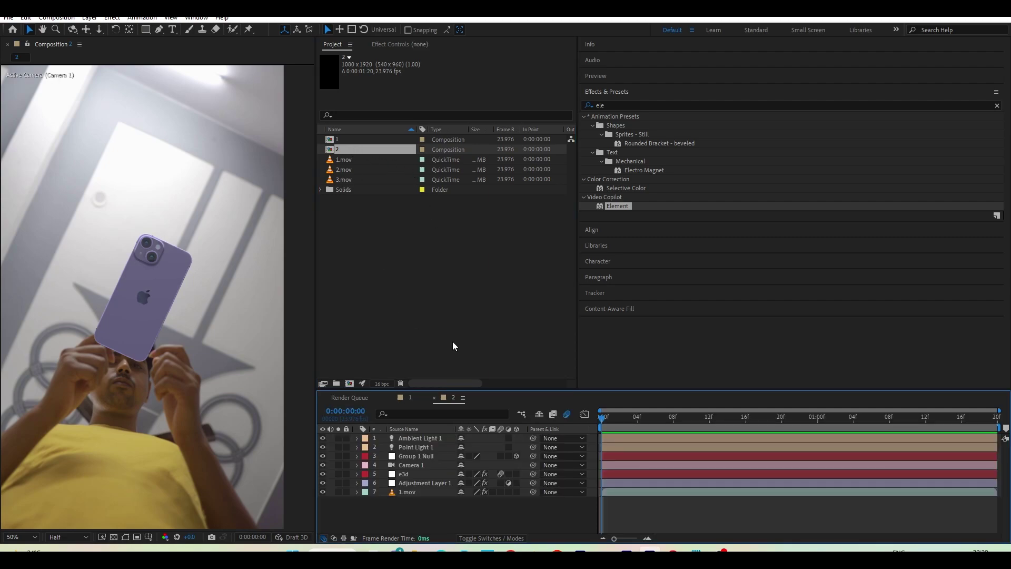
Replace the 1.mov layer in composition 2 with the 2.mov footage and preview the shot.
left_click(421, 492)
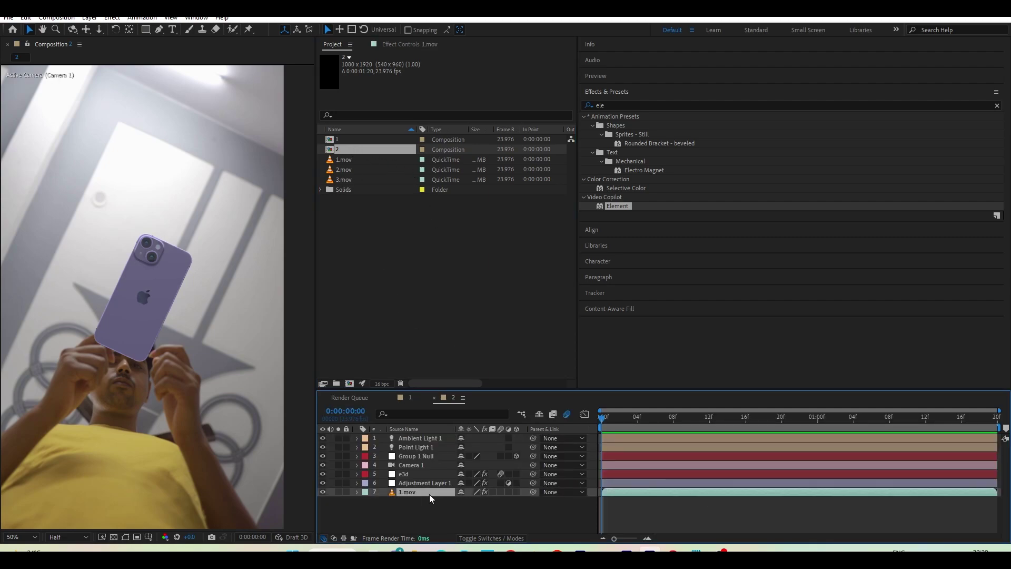
left_click(347, 169)
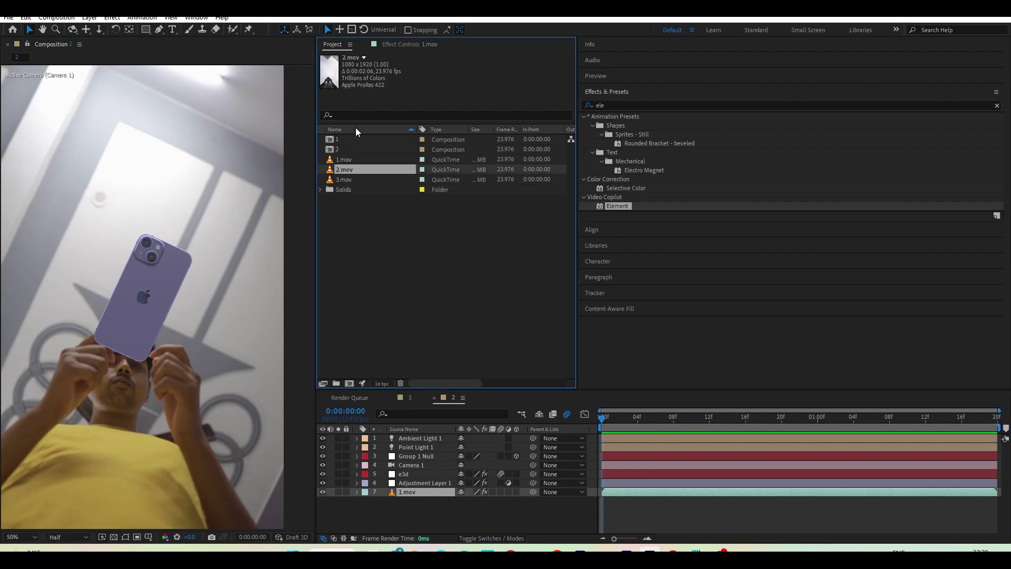
left_click_drag(352, 169, 499, 516)
left_click_drag(417, 498, 412, 492)
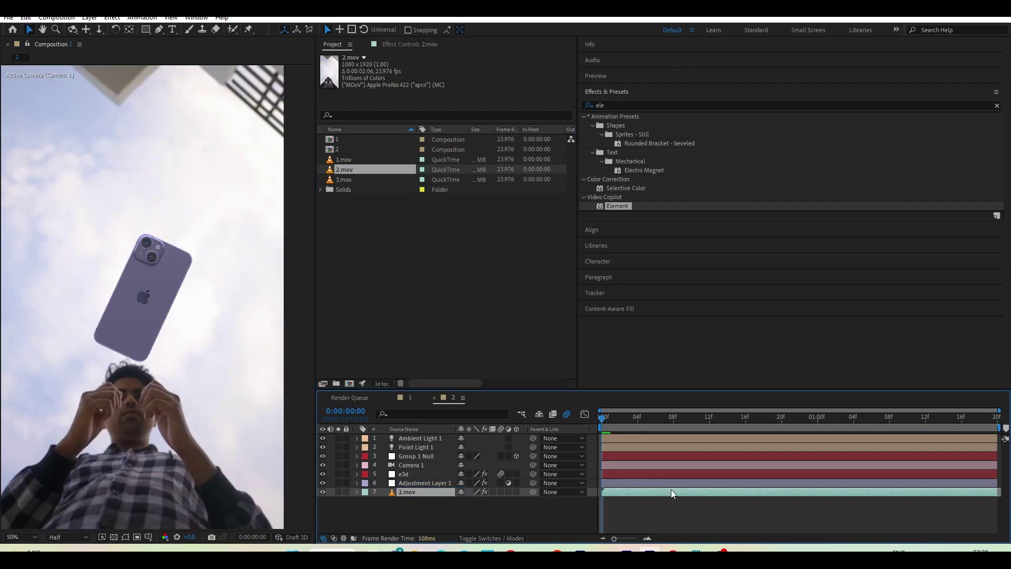
key("space")
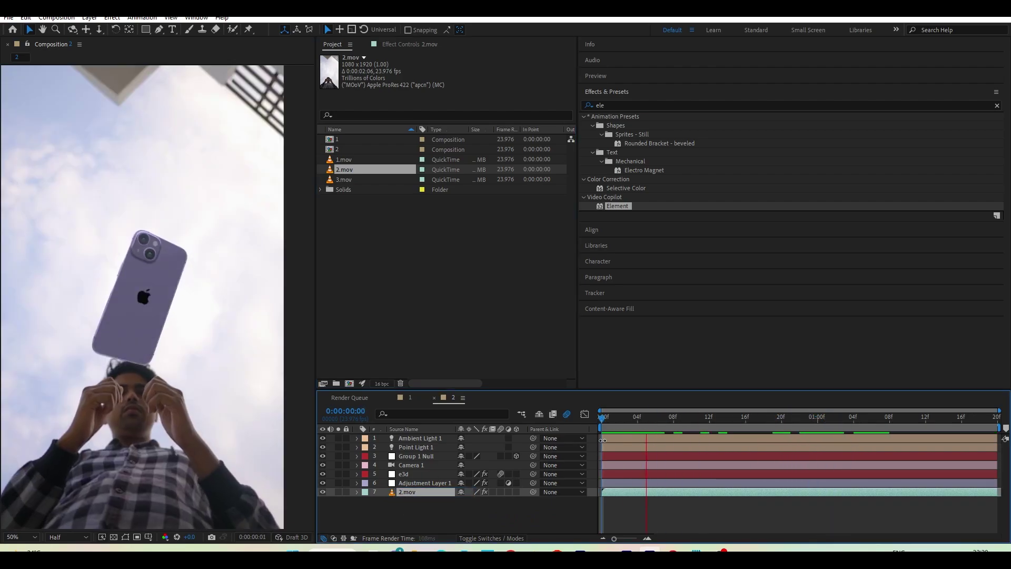
key("space")
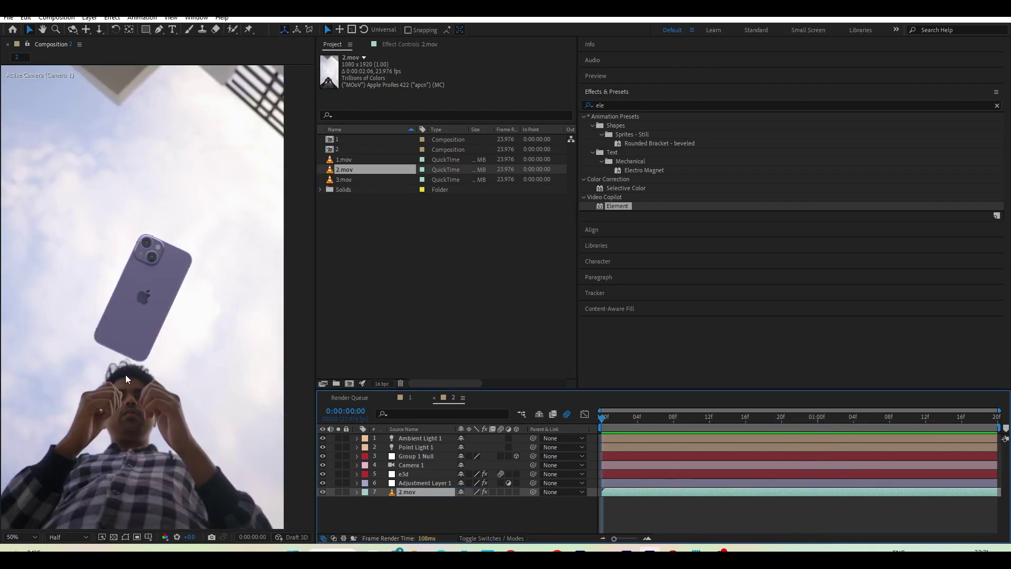
left_click_drag(603, 418, 126, 330)
Show the layer controls and move Group 1 Null down at frame 0 so the phone sits at the man's hands.
left_click(424, 447)
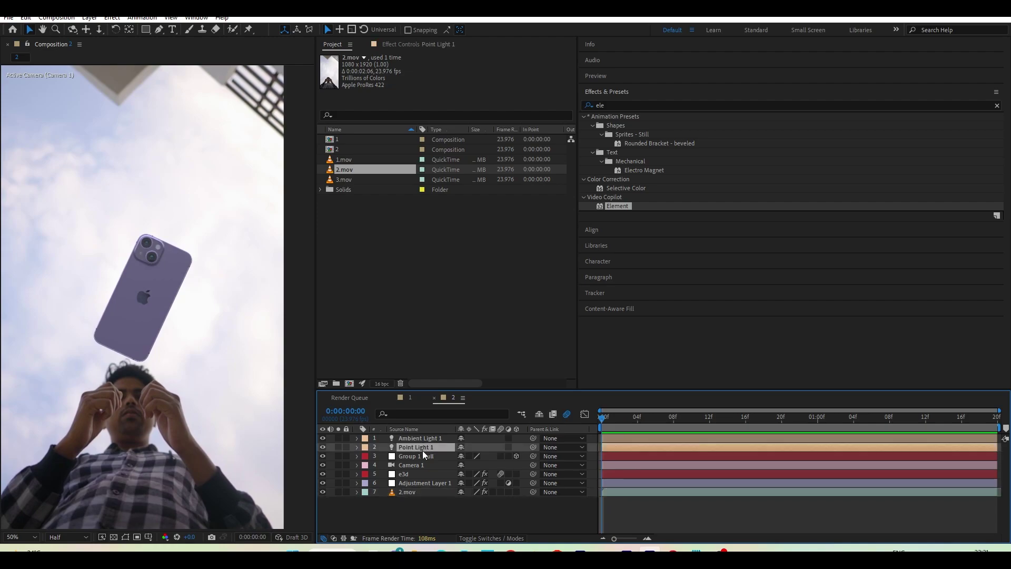
left_click(421, 457)
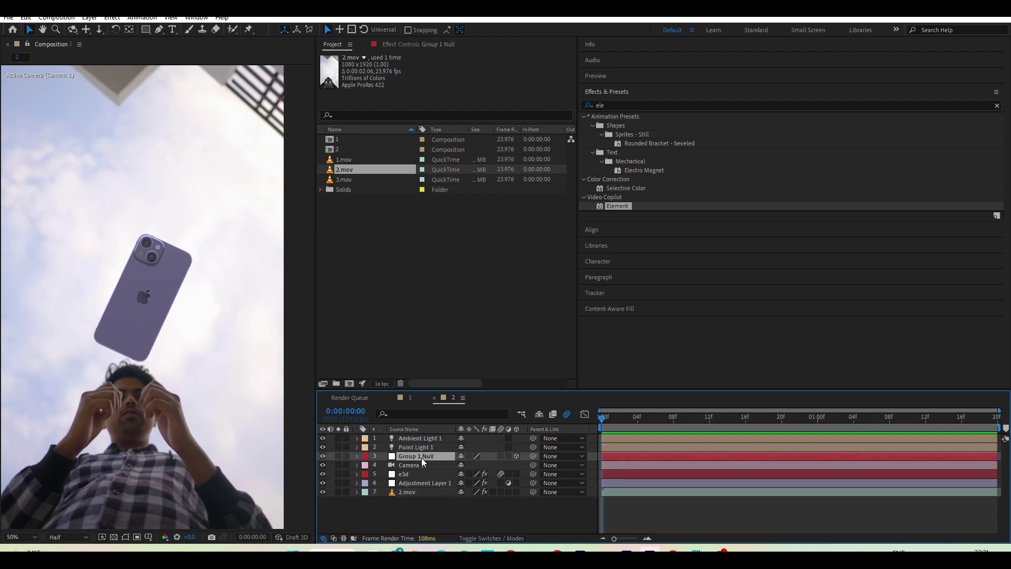
key("ctrl+shift+h")
left_click(212, 300)
left_click(421, 457)
left_click_drag(165, 272, 147, 314)
left_click_drag(174, 362, 188, 371)
Reveal the rotation properties of Group 1 Null and set its Z Rotation to 87° at frame 0.
key("r")
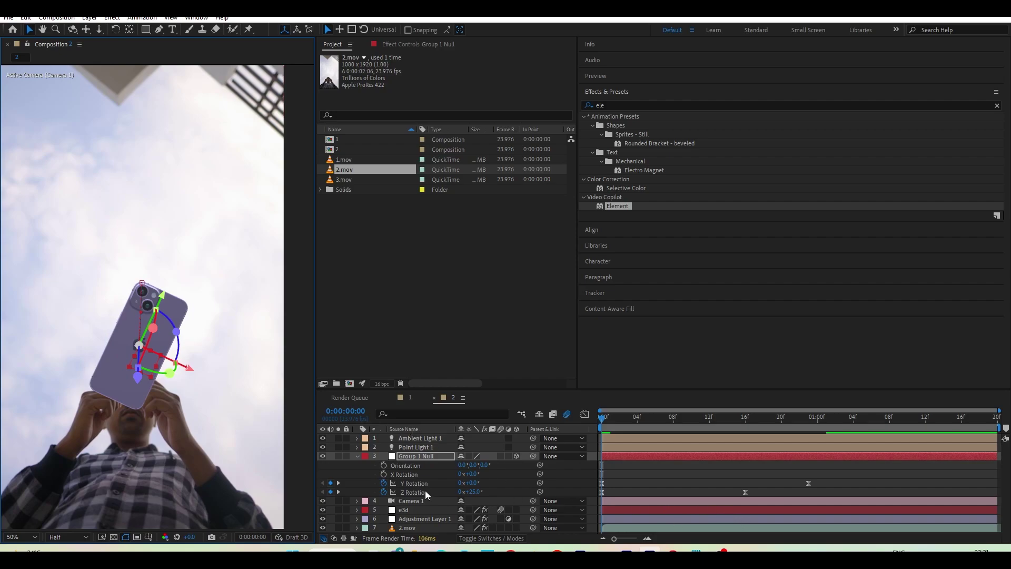
left_click_drag(472, 492, 494, 492)
key("space")
key("space")
key("space")
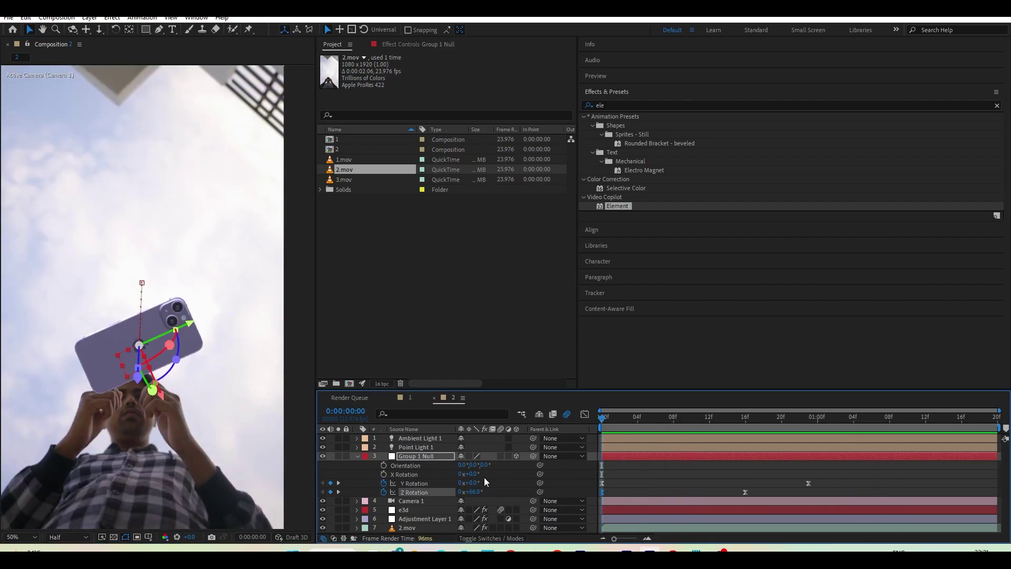
left_click_drag(480, 492, 490, 492)
Keyframe the X Rotation of Group 1 Null at frames 0 and 12, with -7° at frame 0, and preview the animation.
left_click(383, 474)
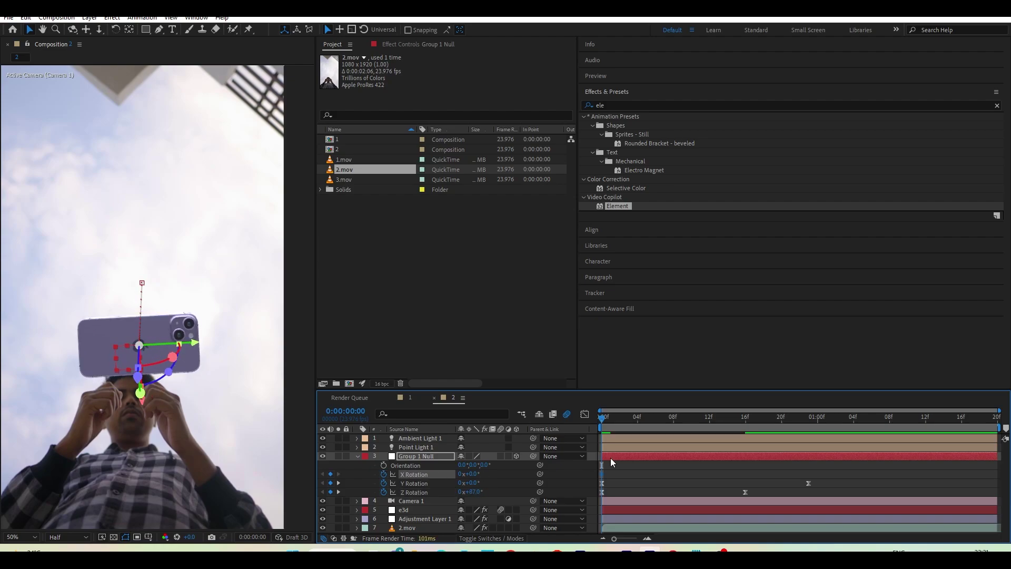
key("space")
key("space")
key("space")
left_click_drag(608, 476, 667, 475)
left_click_drag(700, 425, 537, 451)
key("space")
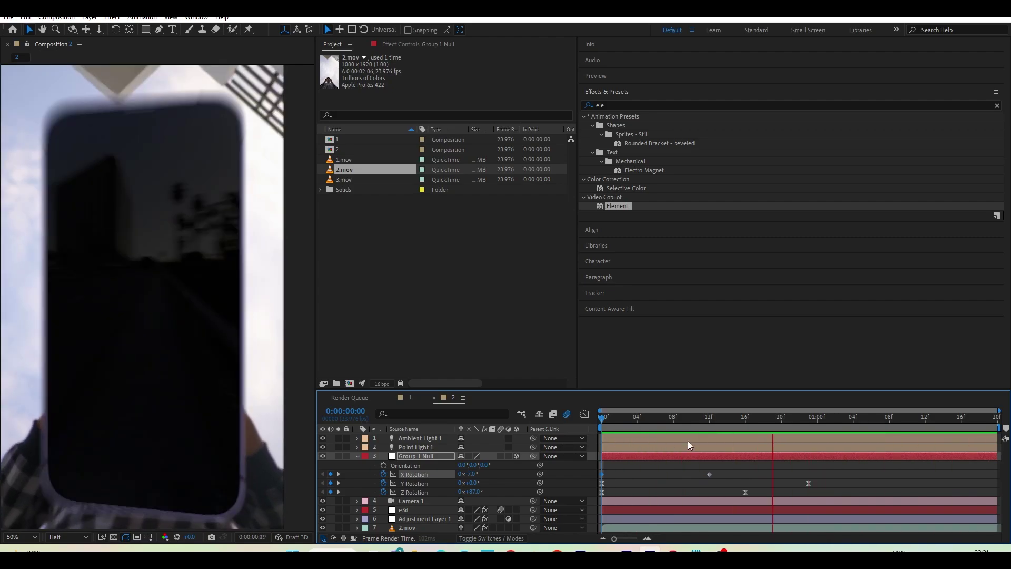
Stop the preview, switch to the Brand Palettes web page and copy the Green iPhone hex code 364935.
key("space")
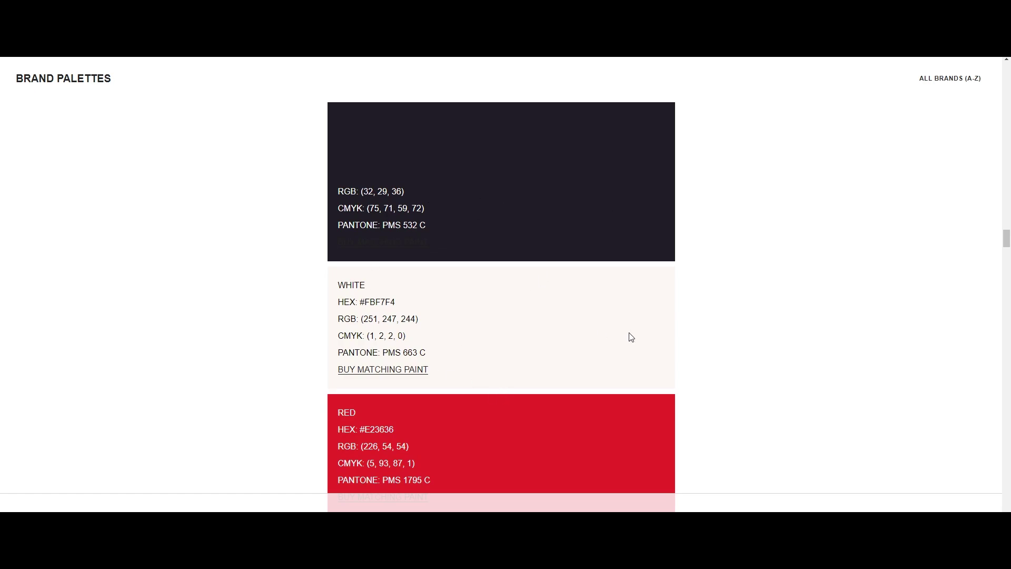
scroll(632, 337, "up", 15)
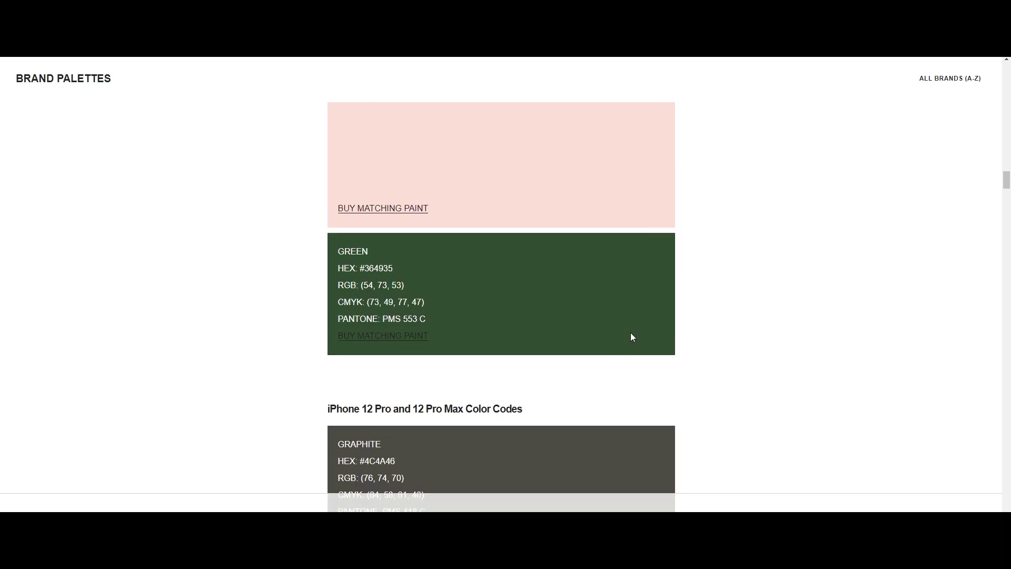
scroll(632, 337, "up", 5)
scroll(631, 333, "down", 6)
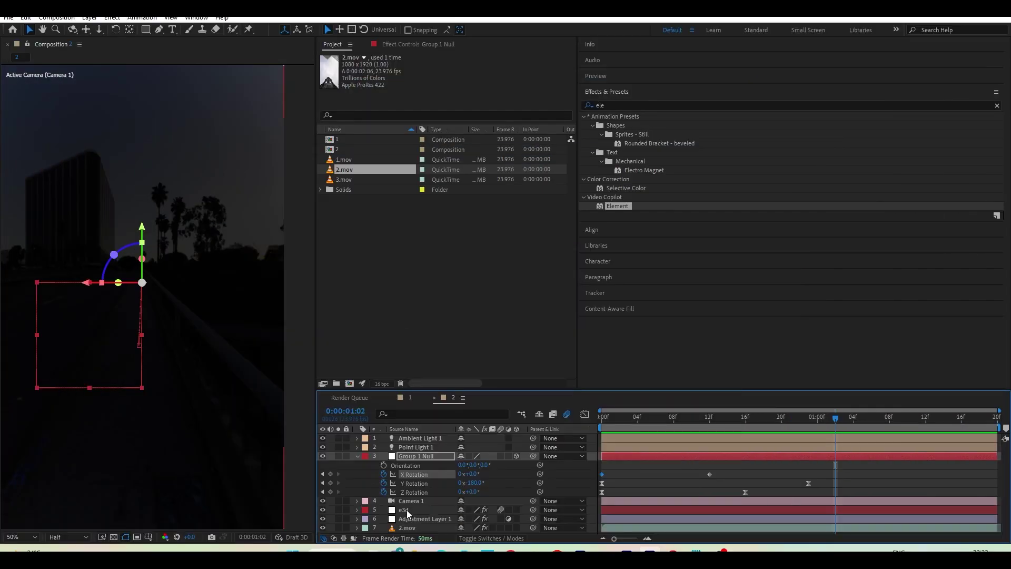
Open the Element scene setup of the e3d layer and set the diffuse color of the phone's back to 364935.
left_click(407, 511)
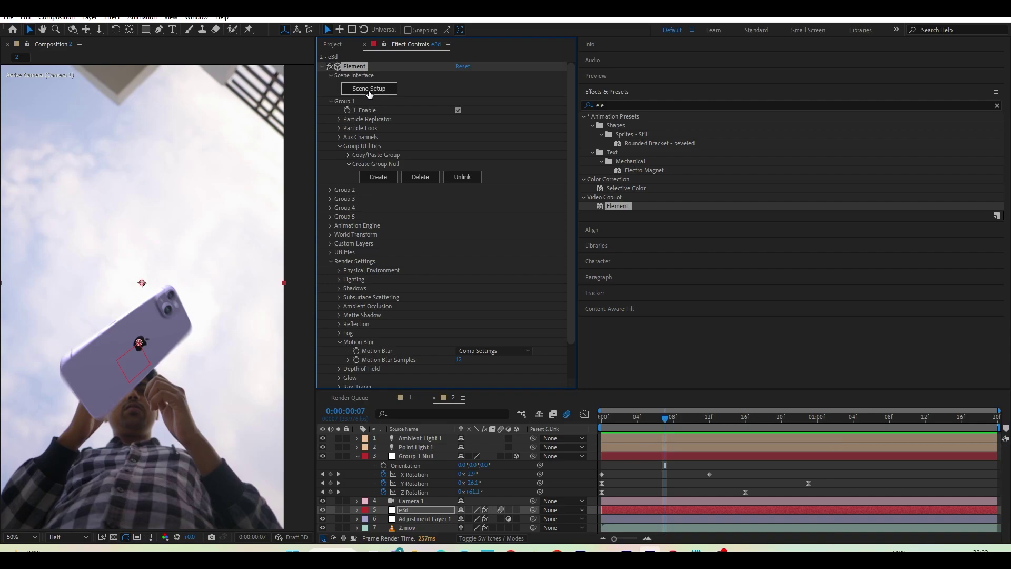
left_click(369, 89)
left_click(388, 266)
scroll(729, 462, "down", 2)
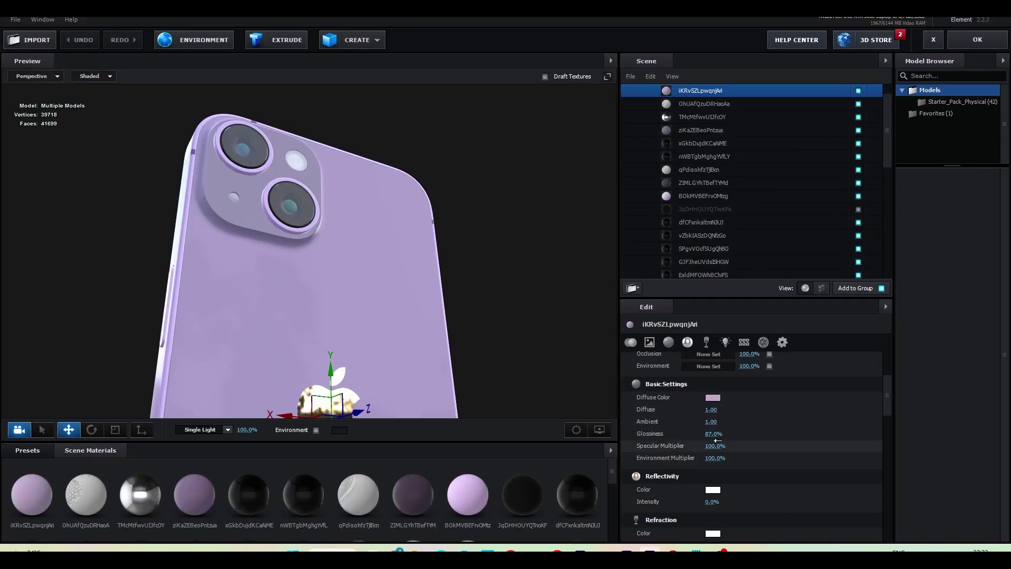
left_click(714, 400)
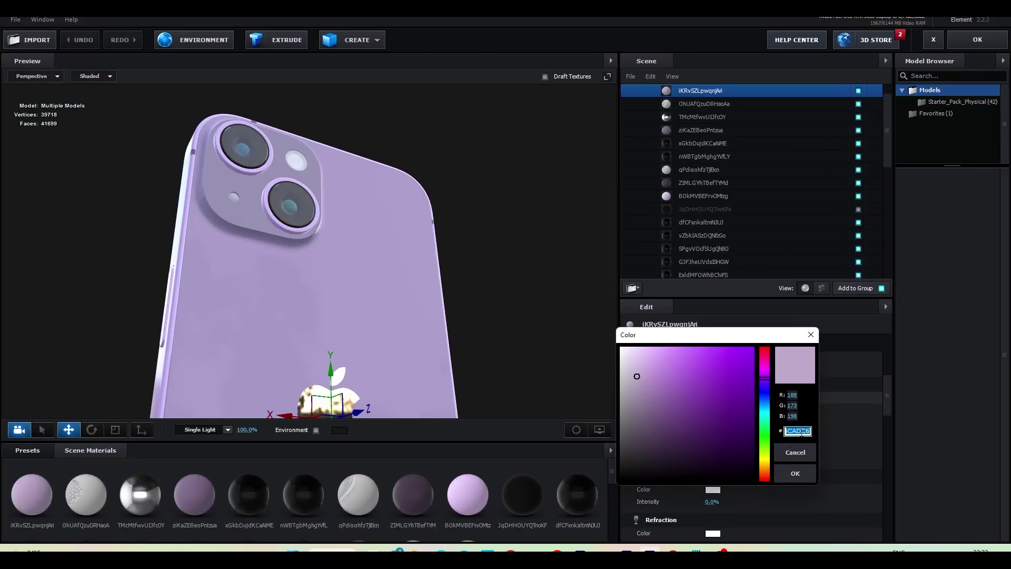
type("364935")
left_click(803, 471)
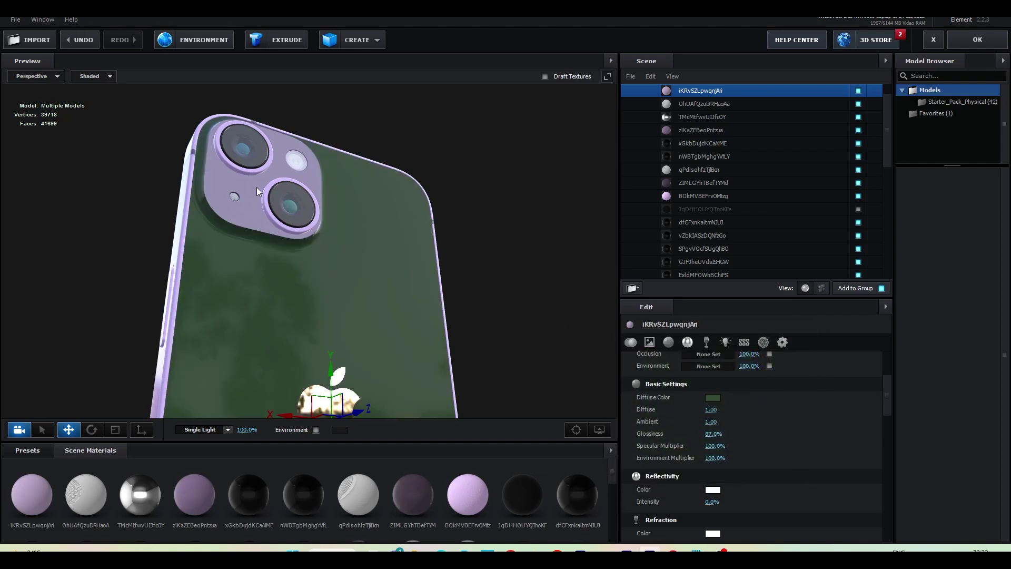
Recolor the camera housing, lens rings and side frame materials with the green diffuse color 364935.
left_click(252, 195)
left_click(713, 398)
key("ctrl+v")
left_click(796, 474)
left_click(316, 208)
left_click(713, 397)
key("ctrl+v")
left_click(798, 474)
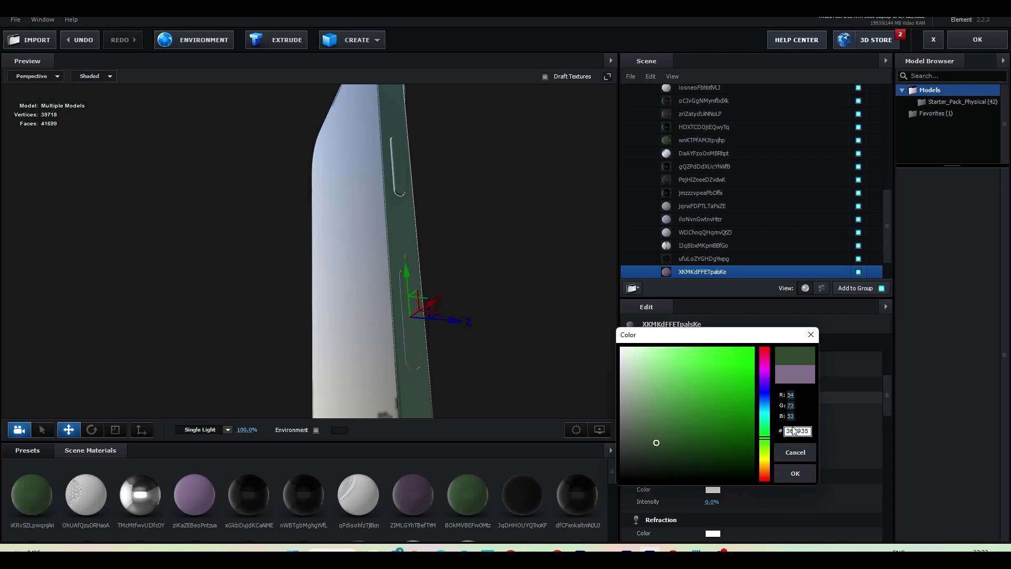
mouse_move(654, 443)
left_mouse_down()
mouse_move(653, 425)
mouse_move(656, 454)
left_mouse_up()
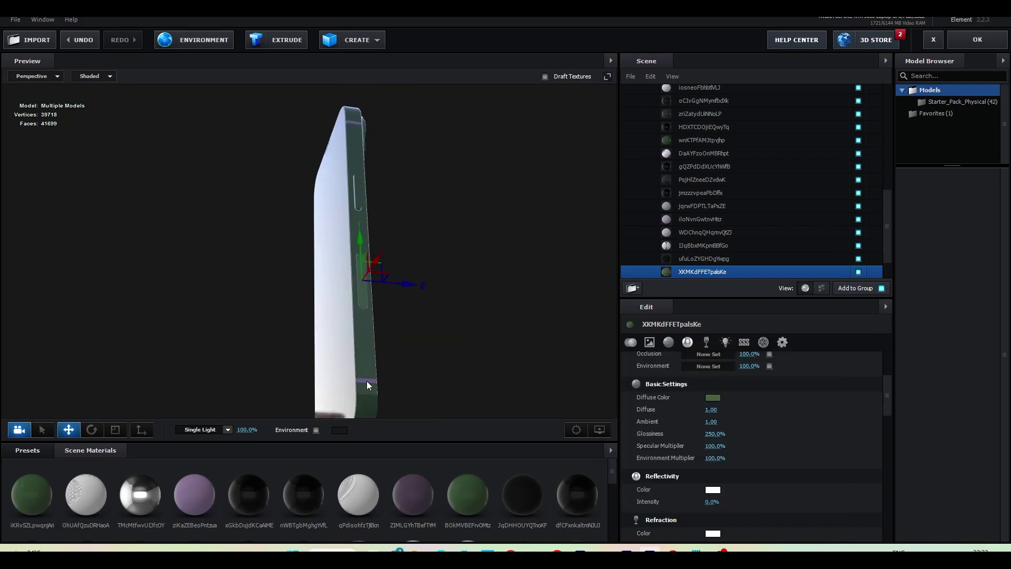
Set the diffuse color of the frame's remaining purple bands to green 364935, inspect the phone's back and accept the scene.
left_click(366, 381)
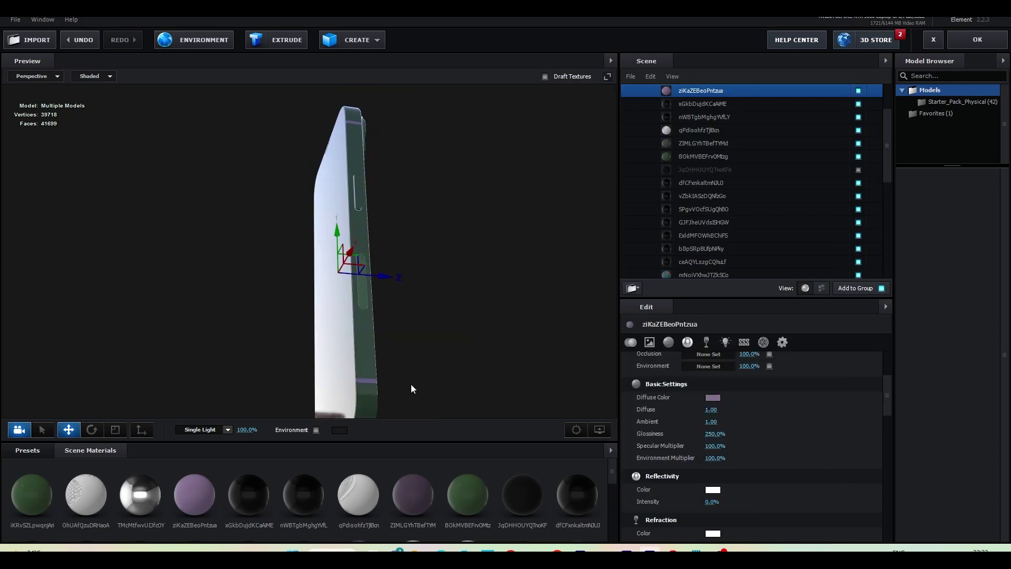
left_click(712, 398)
type("364935")
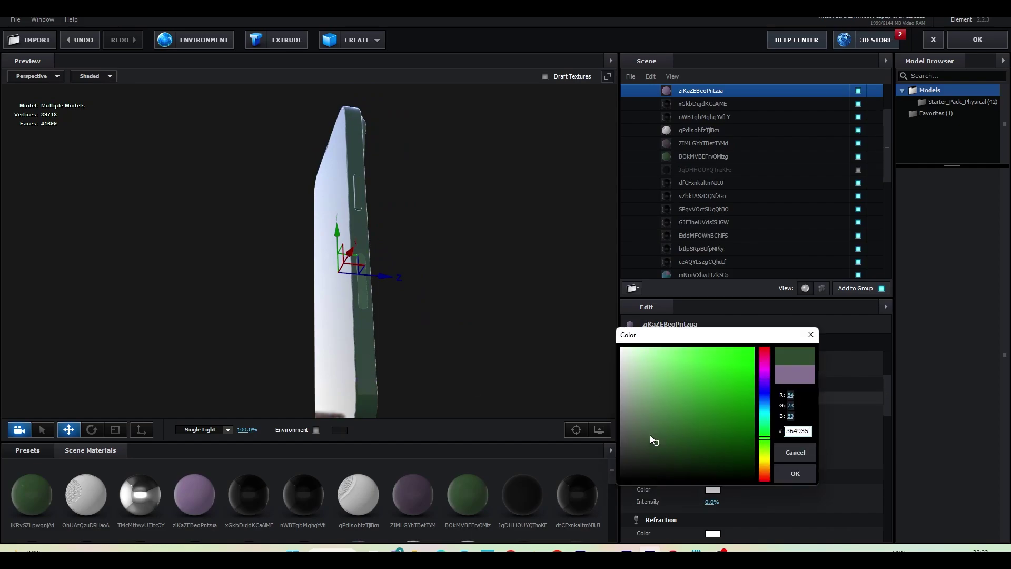
left_click(796, 473)
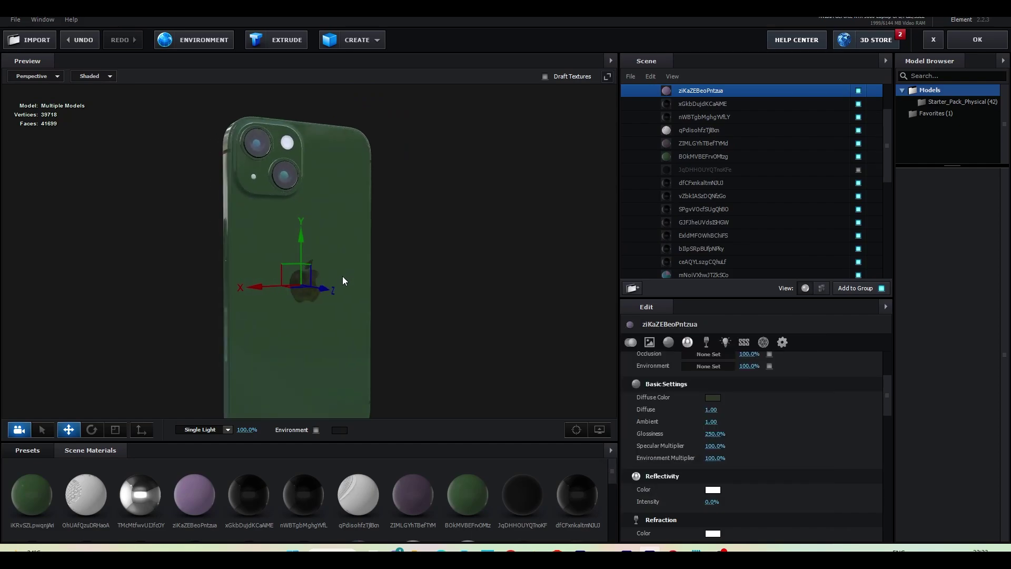
left_click_drag(343, 276, 441, 282)
left_click(977, 39)
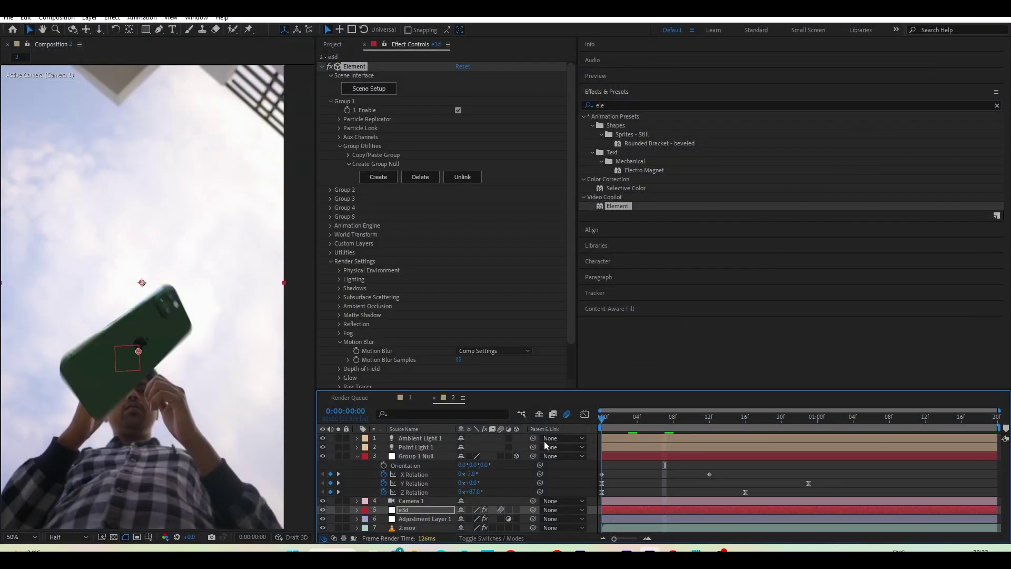
Preview composition 2 with the green phone and collapse the Group 1 Null properties.
key("space")
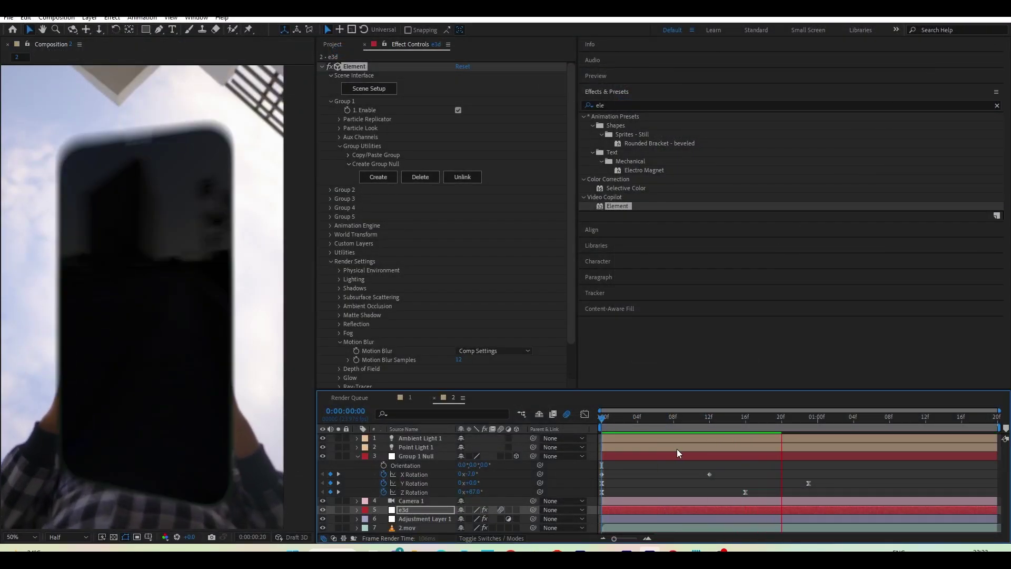
key("space")
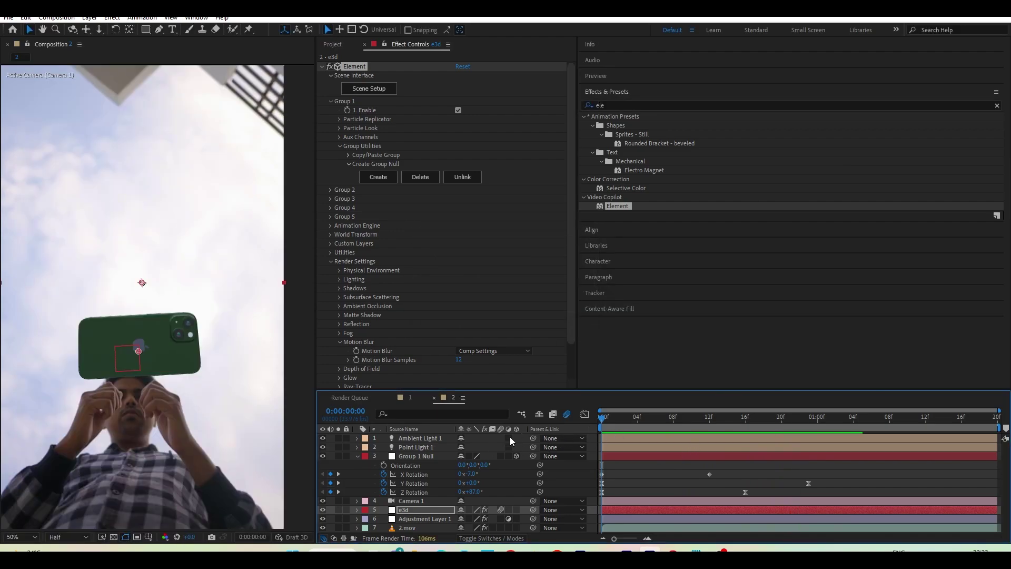
left_click(358, 456)
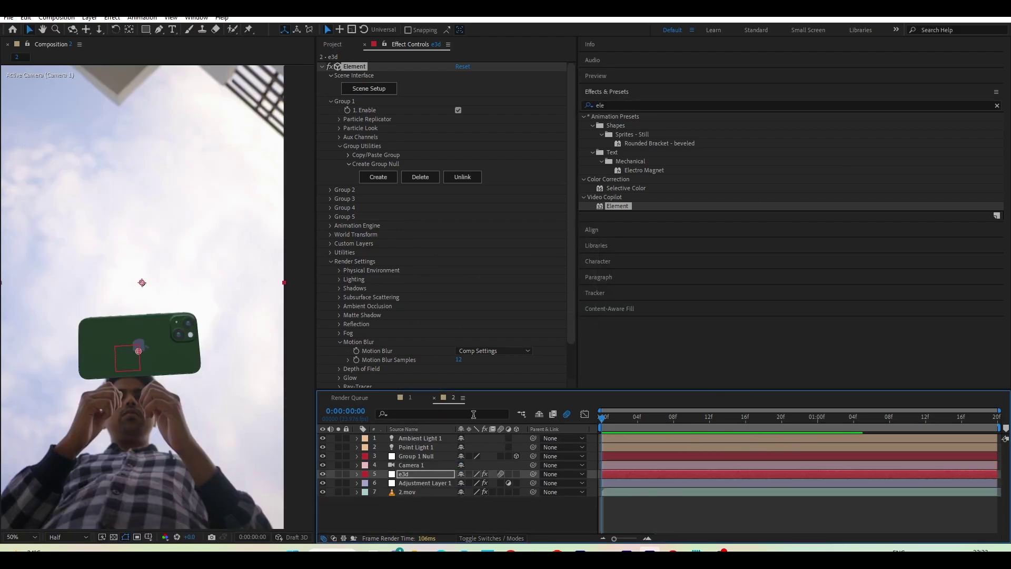
left_click_drag(603, 417, 693, 420)
left_click(671, 494)
left_click(601, 422)
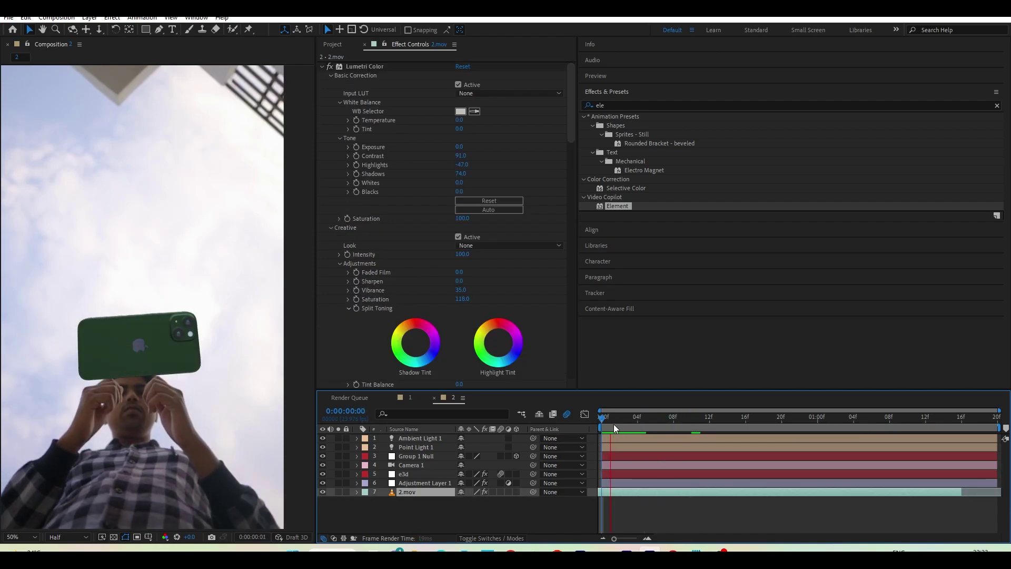
key("space")
left_click_drag(589, 431, 570, 441)
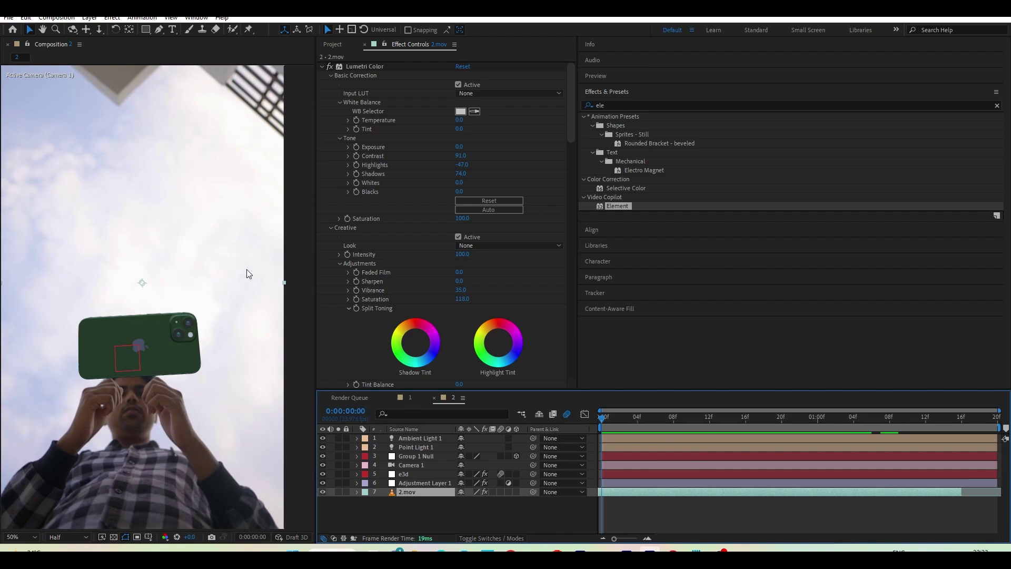
Set composition 2 to Full resolution and take a screenshot of frame 0.
left_click(72, 538)
left_click(62, 485)
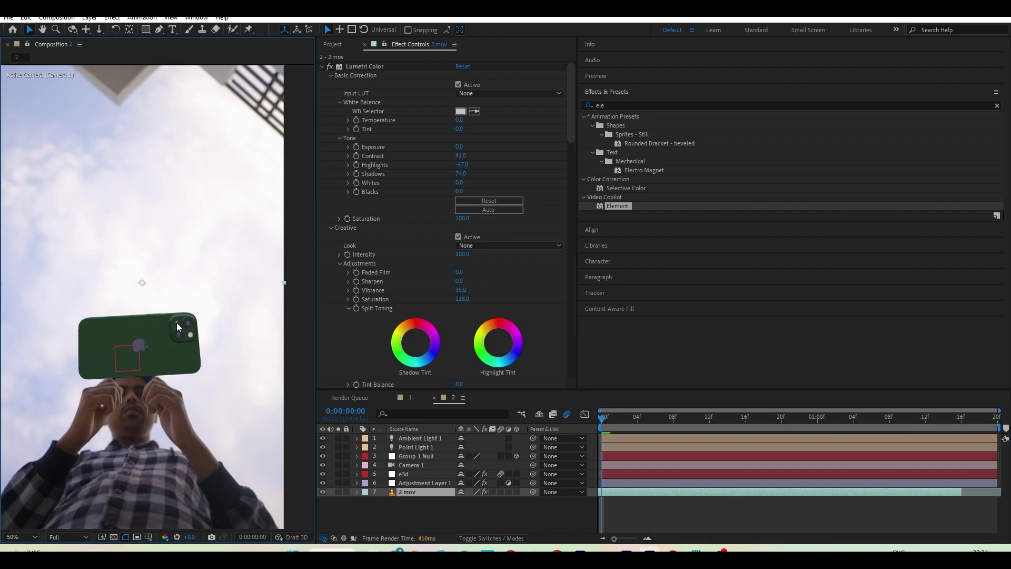
key("ctrl+space")
left_click(185, 305)
Switch to composition 1, set its resolution to Full and take a screenshot of frame 0.
left_click(396, 402)
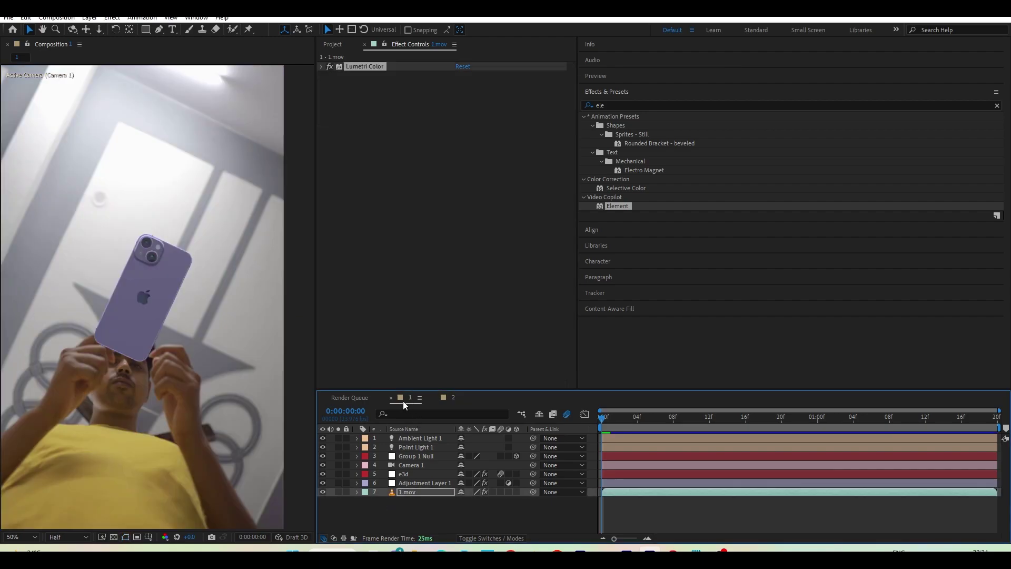
left_click(59, 537)
left_click(69, 477)
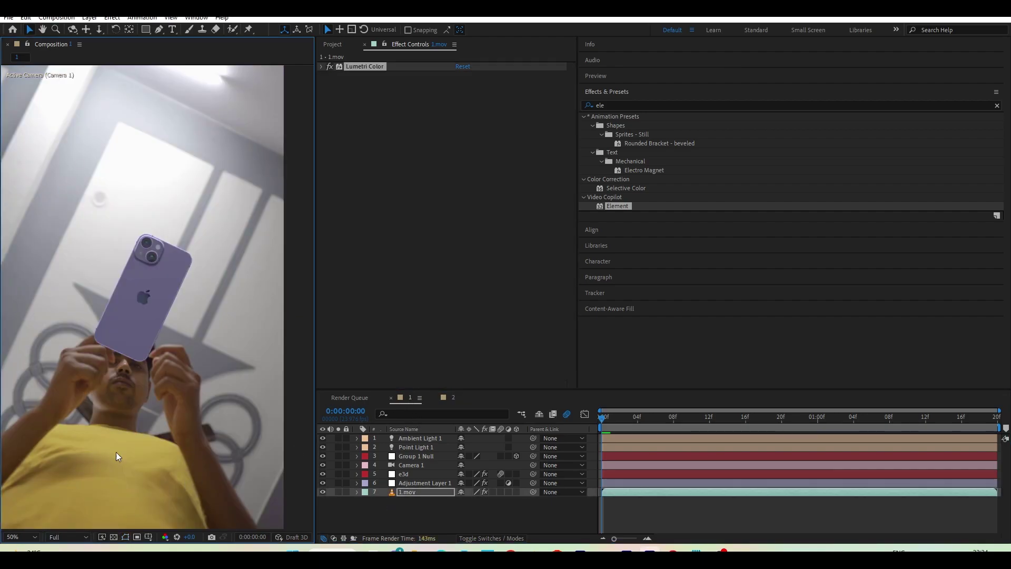
key("ctrl+space")
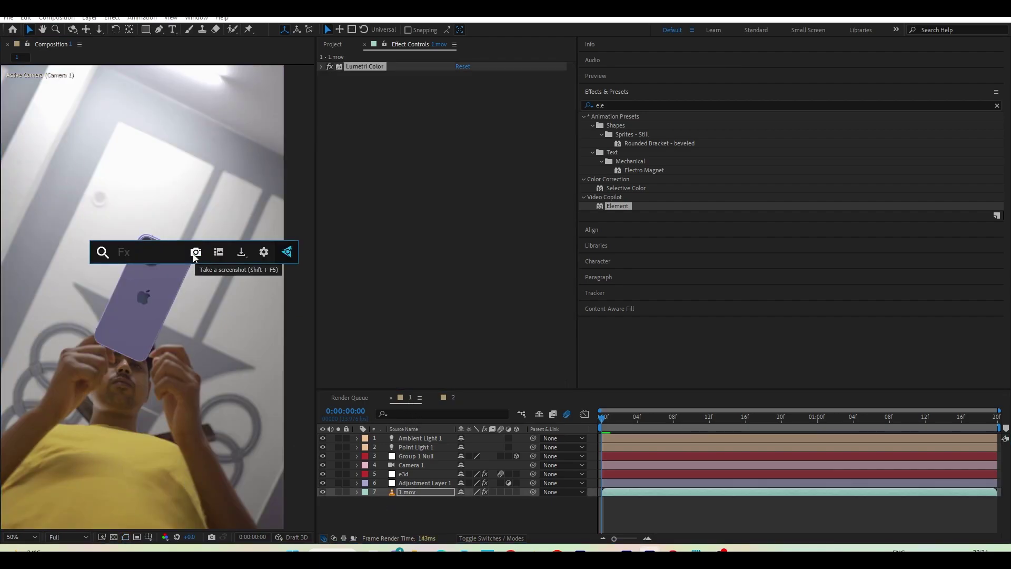
Open the screenshot gallery and add the screenshots of compositions 1 and 2 to the project.
left_click(335, 45)
key("ctrl+space")
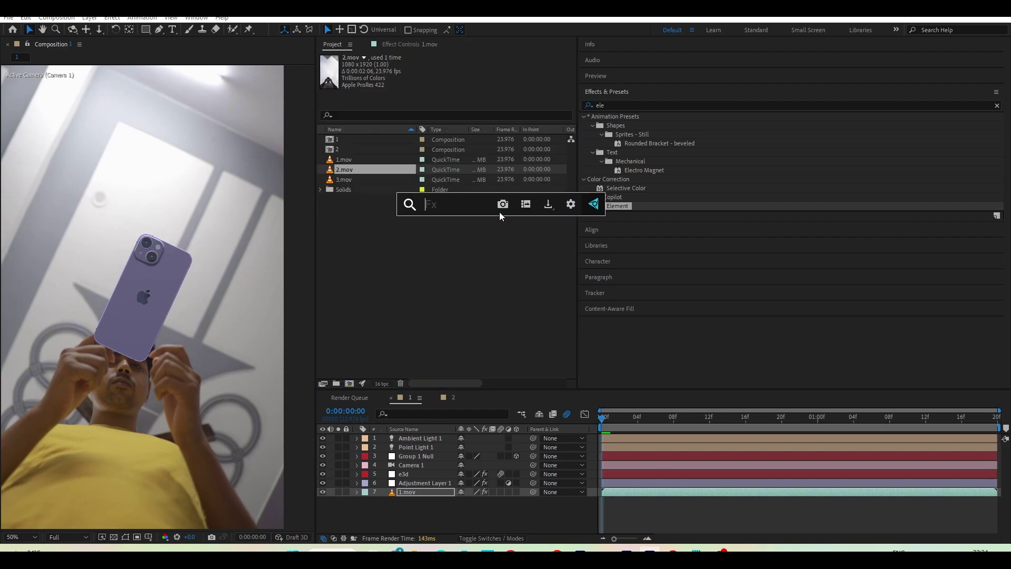
left_click(526, 205)
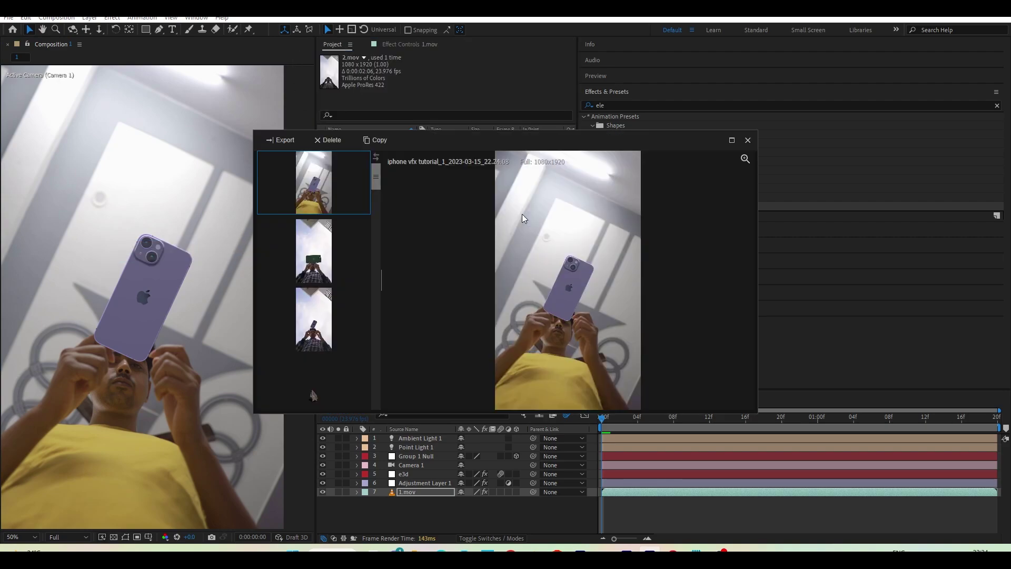
left_click_drag(453, 145, 719, 161)
left_click(579, 267, "ctrl")
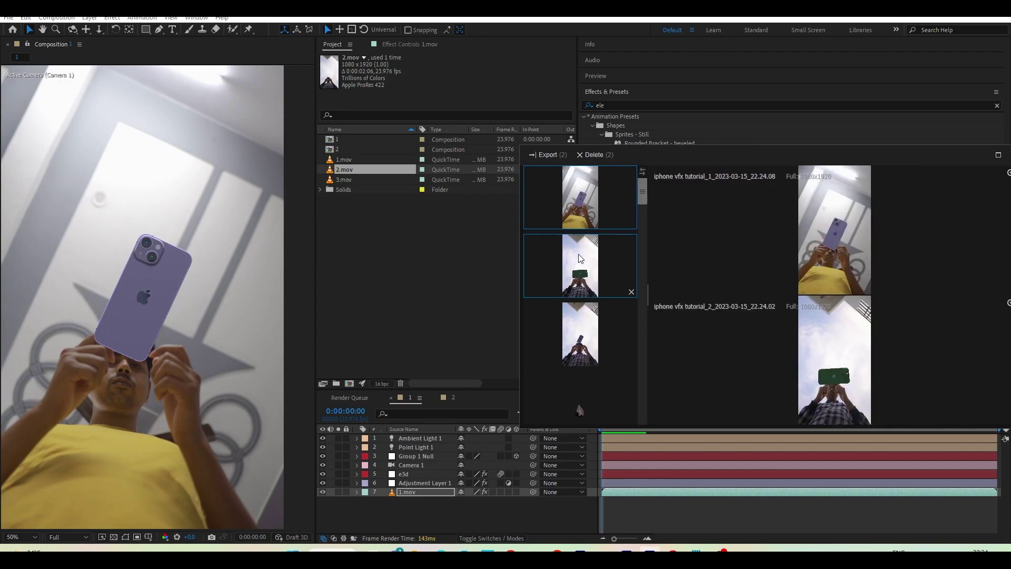
left_click_drag(587, 265, 418, 293)
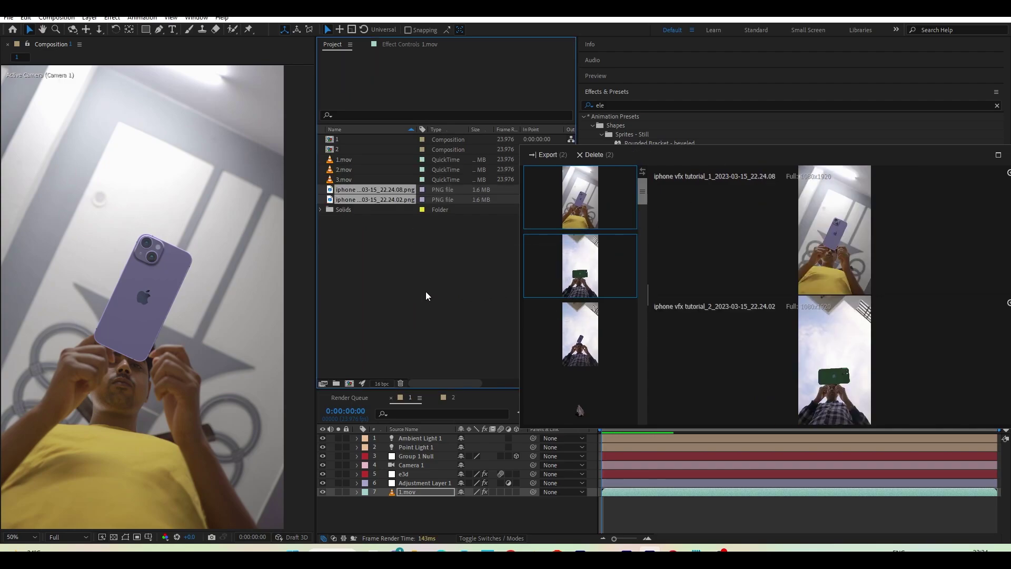
left_click(373, 507)
left_click(382, 242)
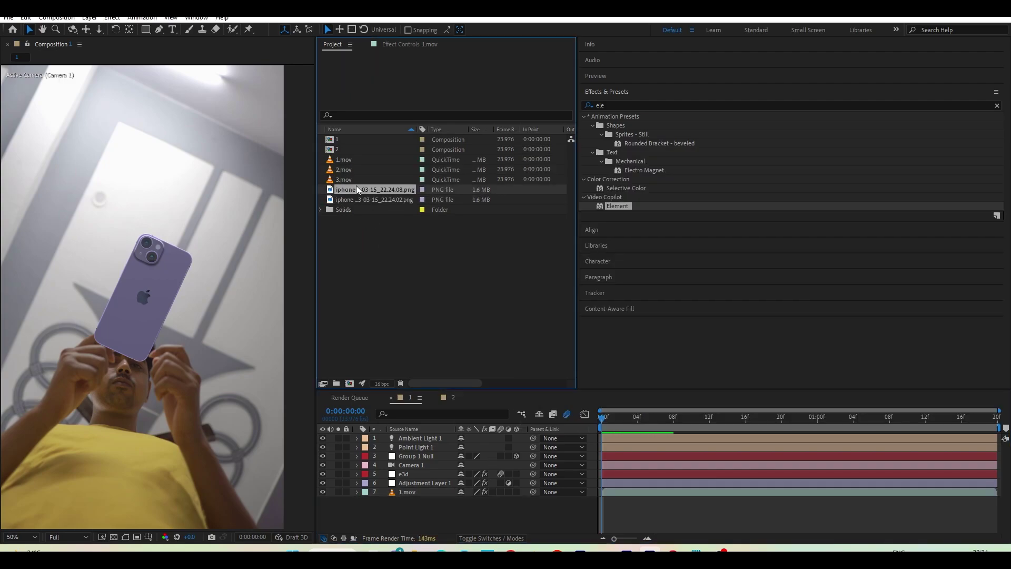
Place the composition 2 screenshot PNG beneath 1.mov as the lowest layer of composition 1 and hide it.
left_click(357, 187)
left_click(360, 202)
left_click(359, 192)
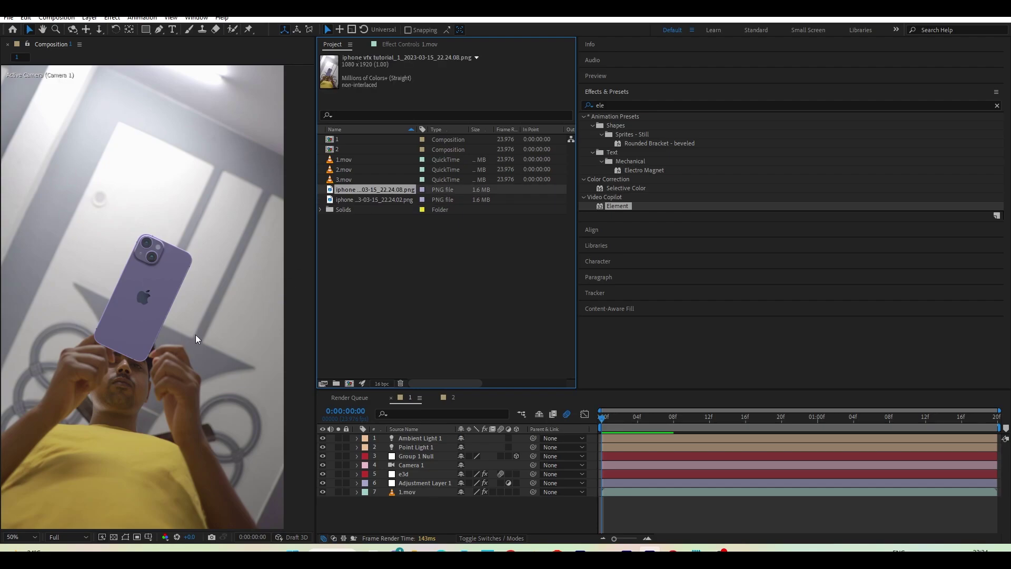
left_click(366, 200)
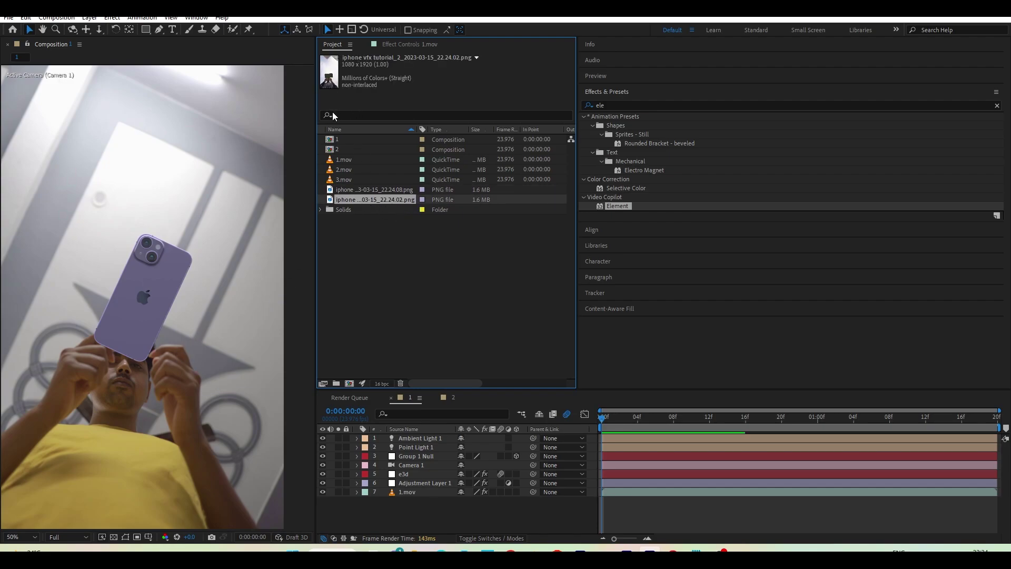
left_click_drag(354, 200, 324, 500)
left_click(323, 501)
Show the effect controls of the e3d layer and save the project as an incremented version.
left_click(404, 475)
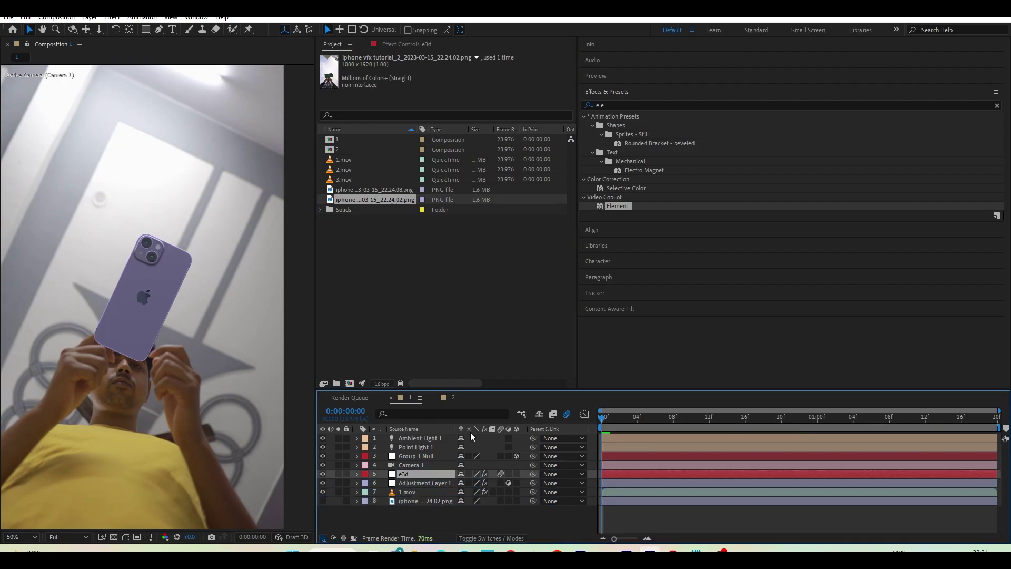
left_click(426, 44)
left_click(9, 19)
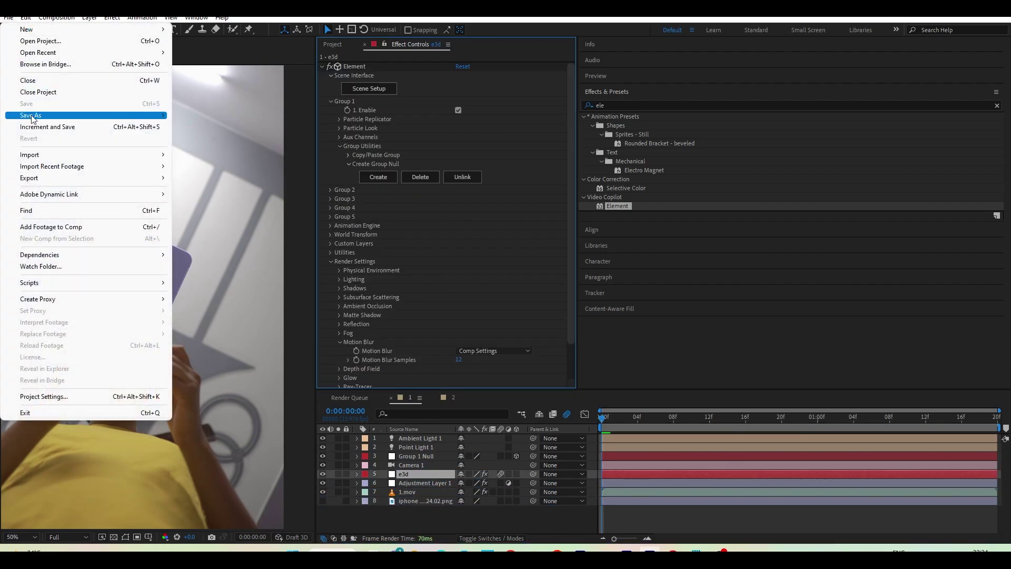
left_click(70, 128)
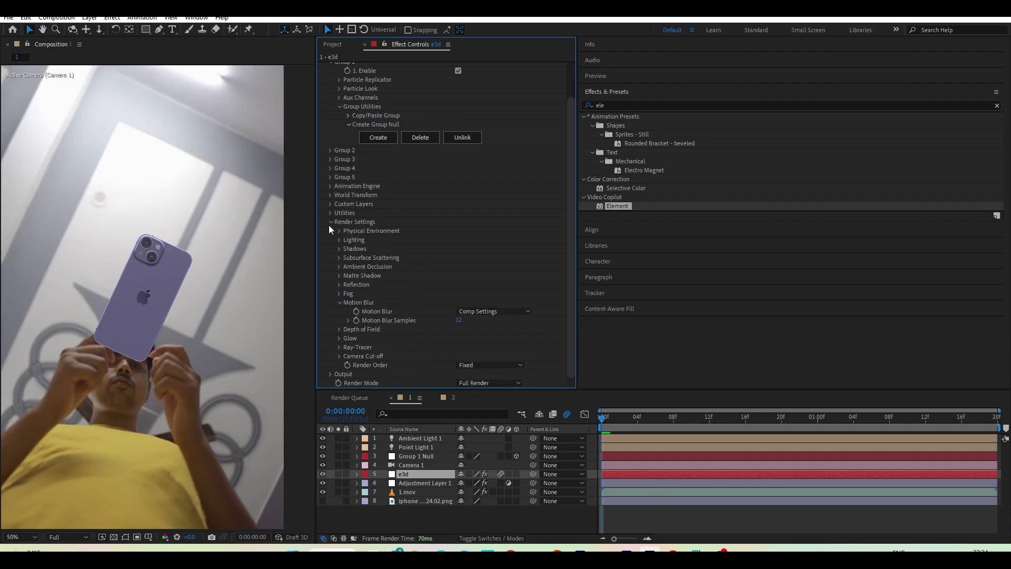
Assign iphone vfx tutorial_2_2023-03-15_22.24.02.png as Layer 1 of the Element effect's custom texture maps.
left_click(330, 222)
left_click(330, 101)
left_click(331, 163)
left_click(339, 182)
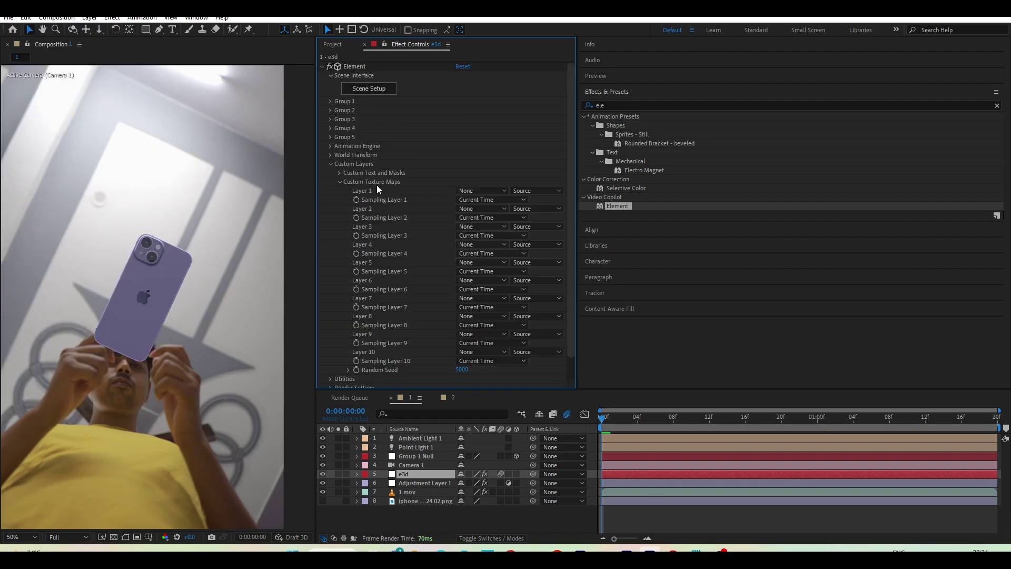
left_click(475, 190)
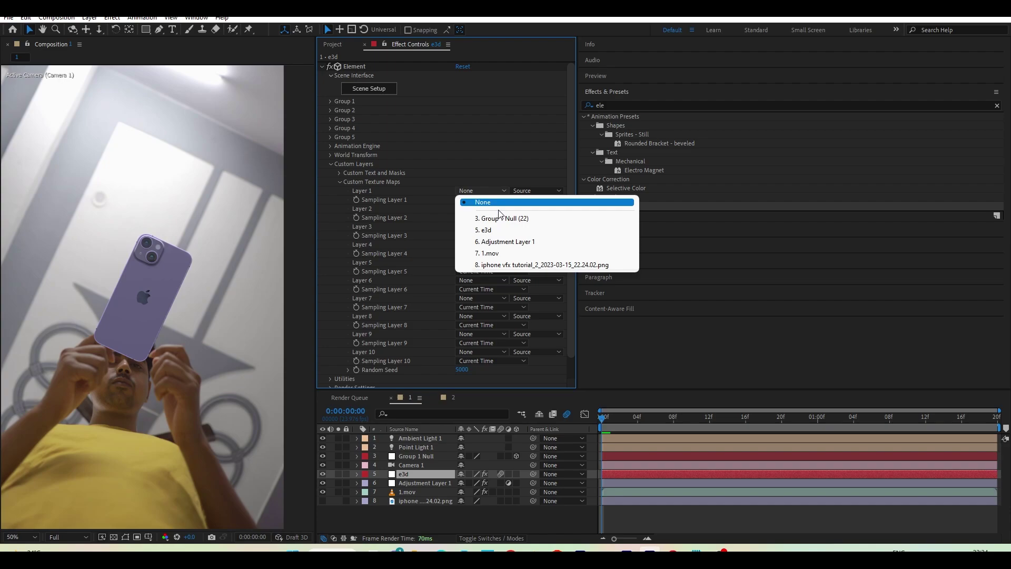
left_click(517, 267)
In the Element scene setup, assign Custom Layer 1 as the diffuse texture of the phone screen material dfCFxnkaltmNJUJ.
left_click(375, 90)
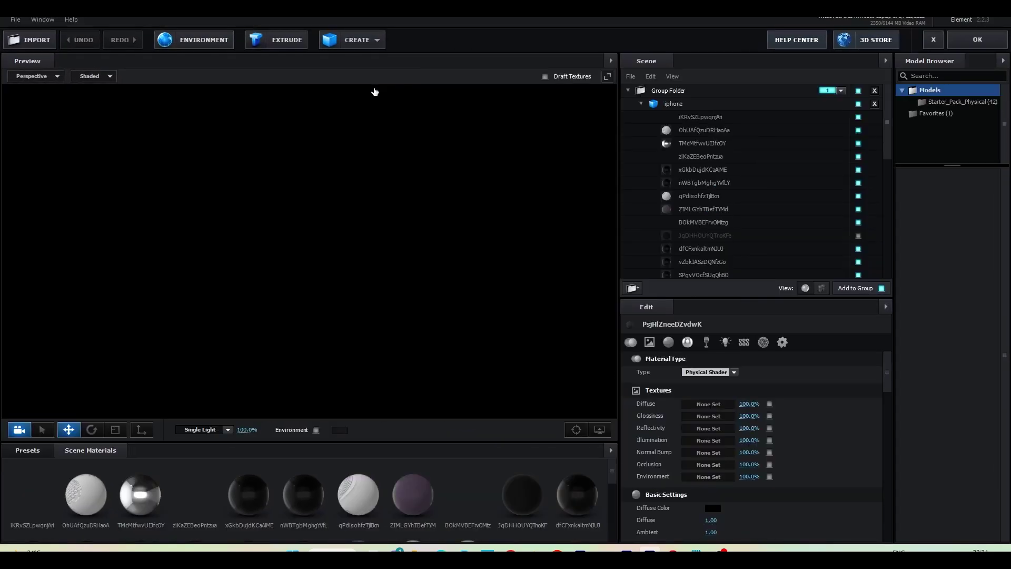
left_click_drag(354, 194, 371, 192)
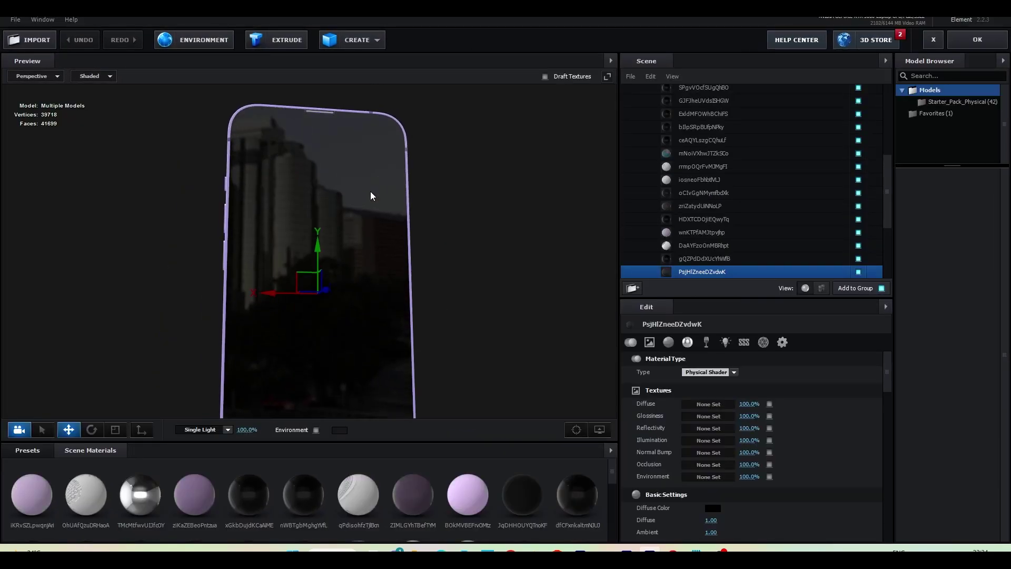
left_click(364, 205)
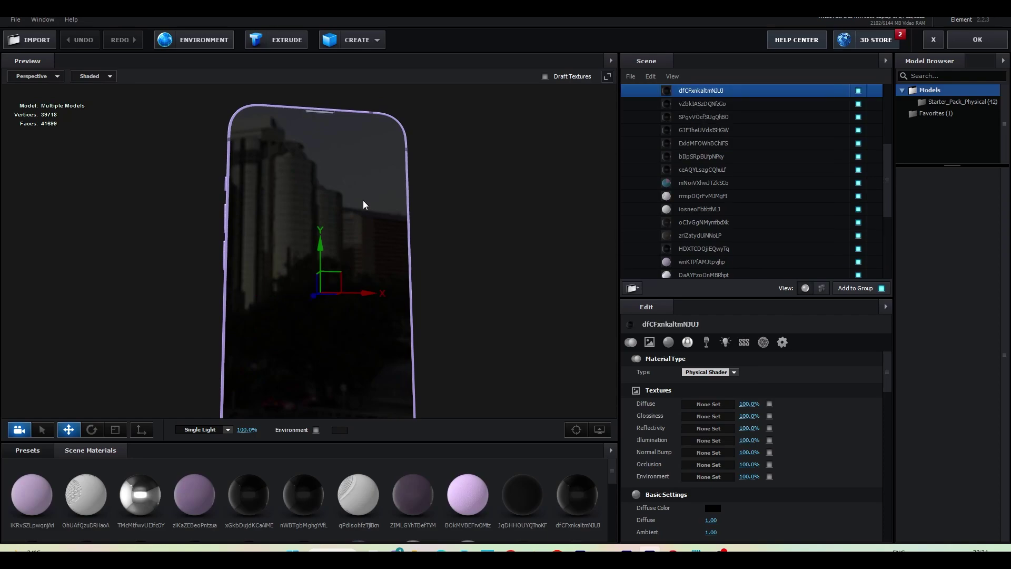
left_click(700, 408)
left_click(737, 341)
left_click(738, 358)
left_click(874, 519)
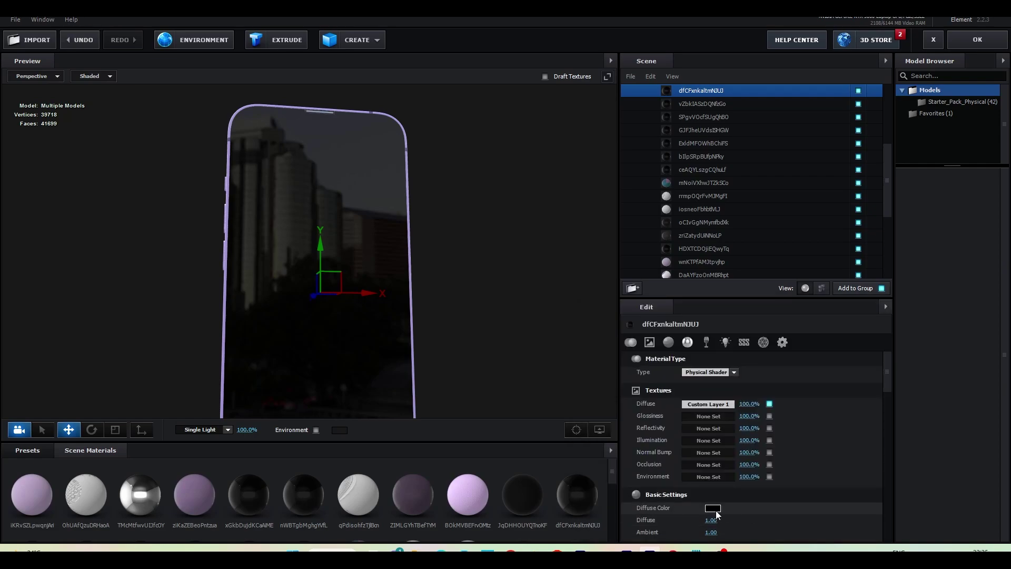
Set the phone screen material's diffuse color to white and check the textured display.
left_click(714, 509)
left_click(795, 527)
scroll(491, 388, "up", 3)
left_click_drag(491, 389, 477, 371)
scroll(480, 385, "up", 3)
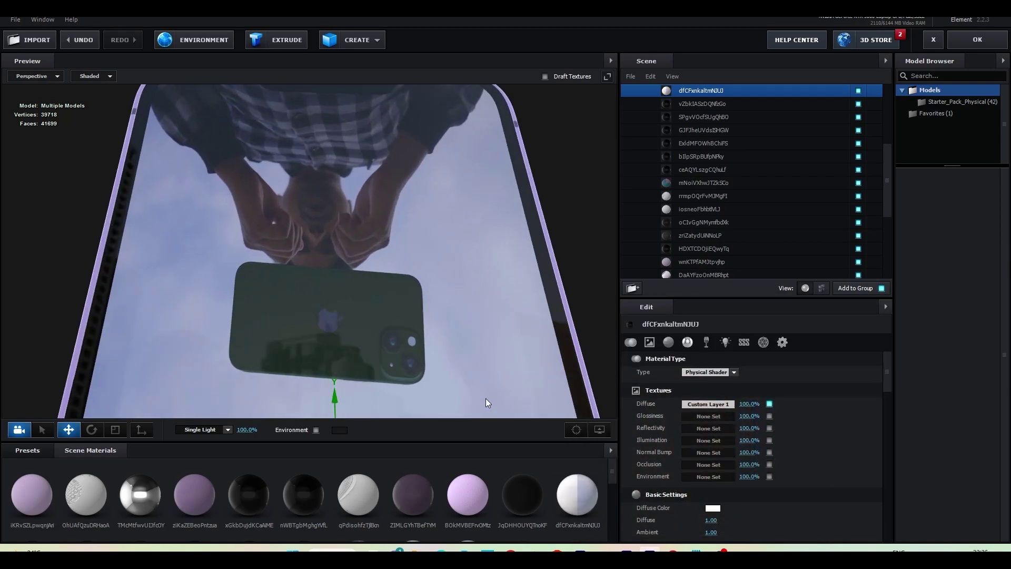
scroll(489, 314, "down", 5)
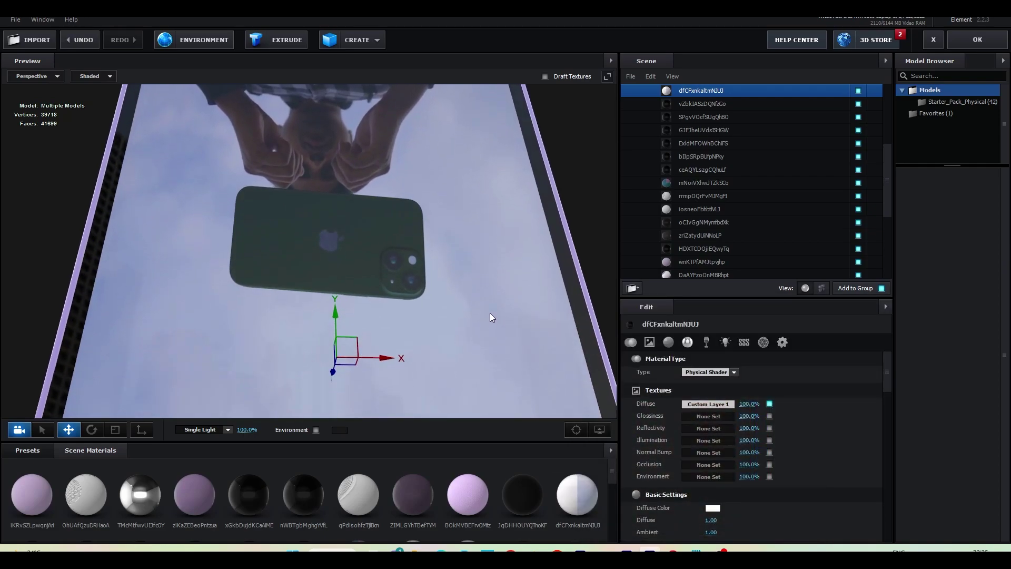
scroll(470, 309, "down", 4)
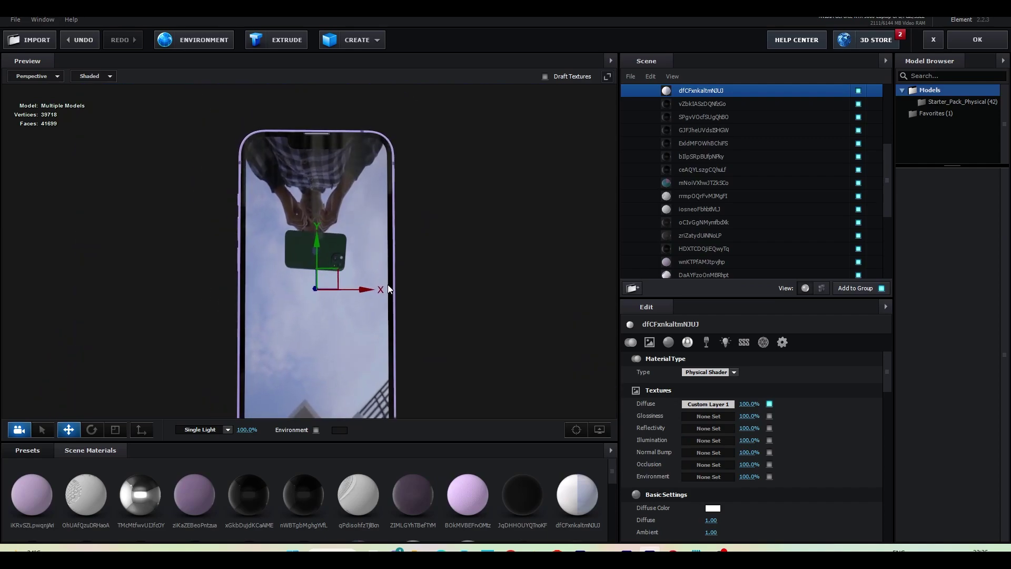
scroll(416, 285, "up", 4)
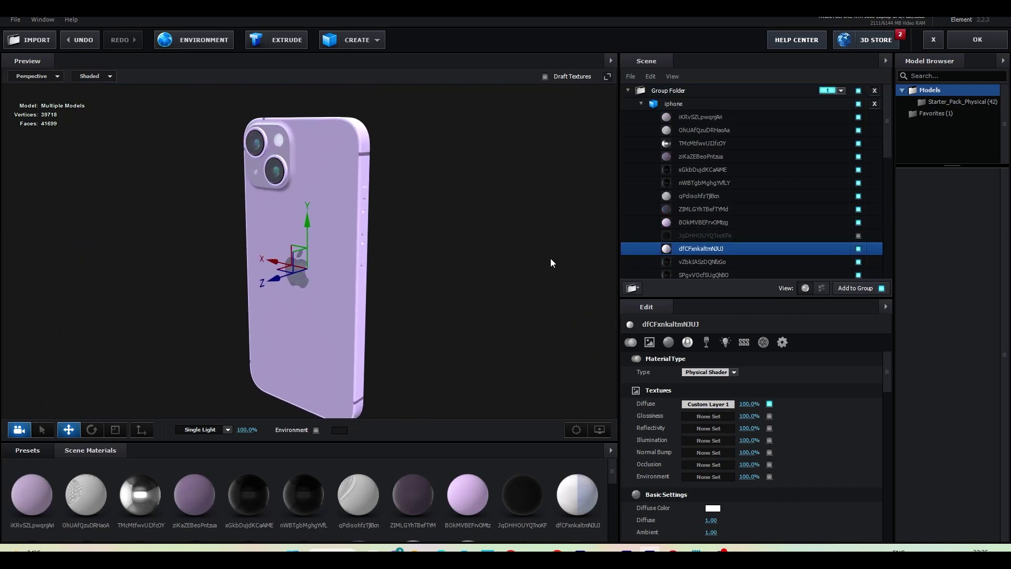
Set the screen's diffuse texture to a horizontal UV repeat of 0.80 and a horizontal UV offset of 0.05.
left_click(685, 104)
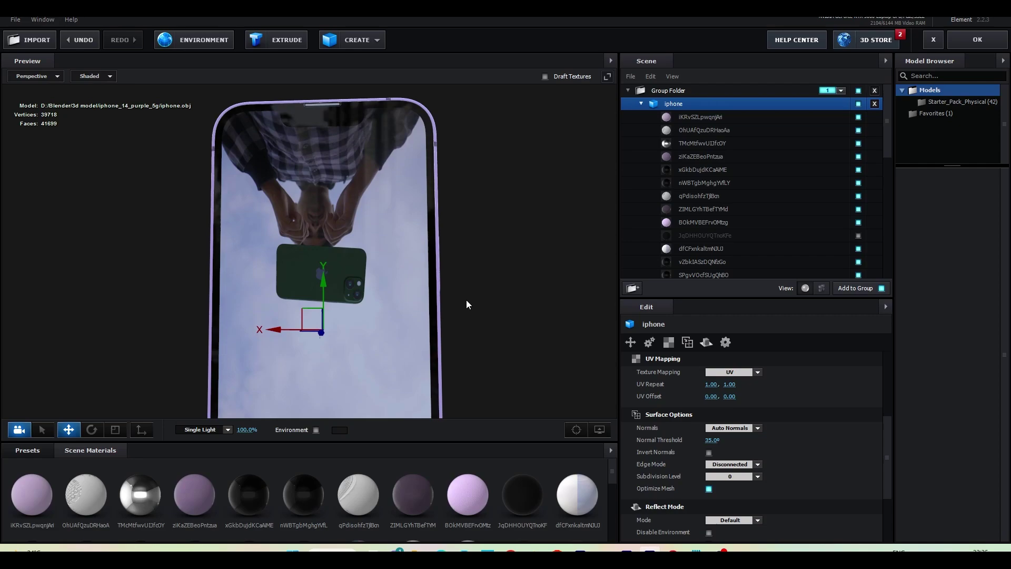
left_click_drag(466, 300, 464, 273)
scroll(464, 273, "up", 2)
left_click(702, 249)
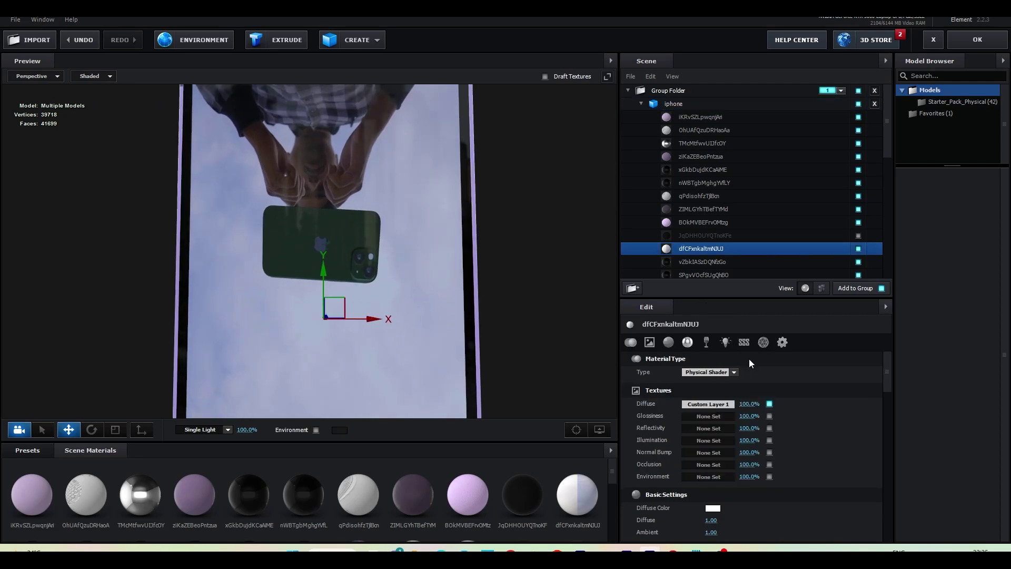
scroll(741, 412, "down", 1)
left_click(720, 367)
left_click_drag(663, 406, 631, 406)
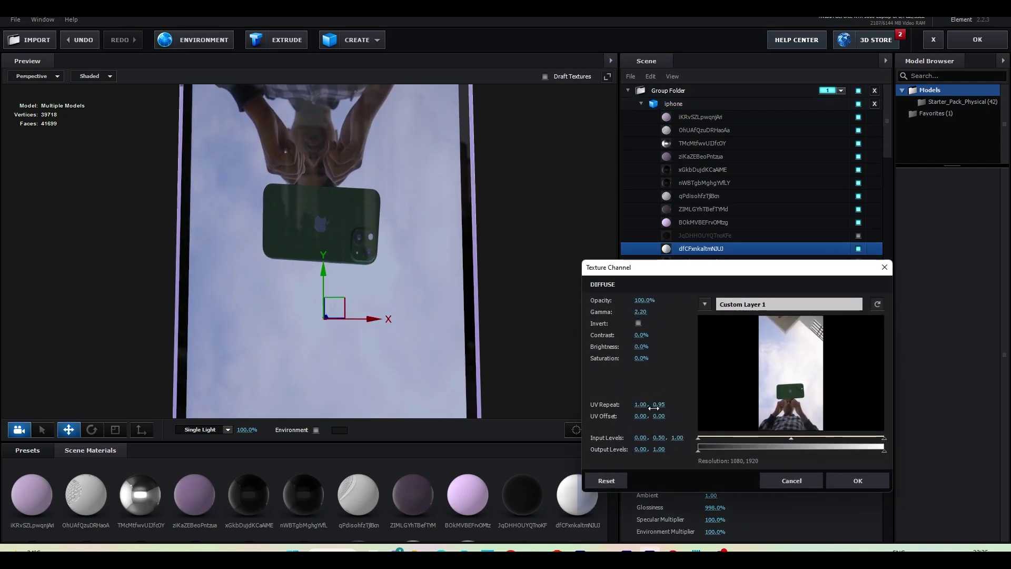
left_click(639, 406)
type("0.8")
key("Return")
left_click_drag(639, 417, 642, 416)
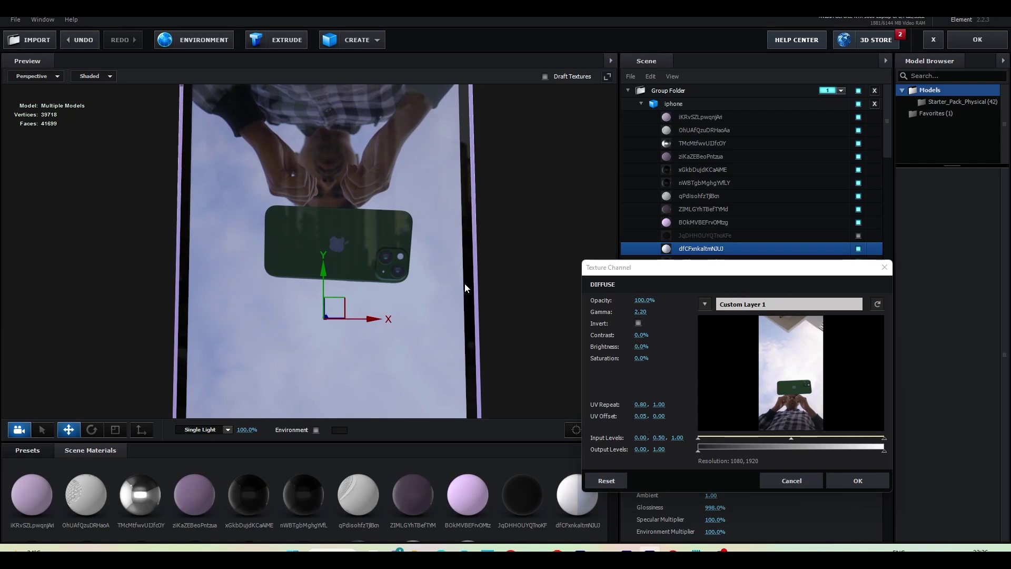
left_click(858, 480)
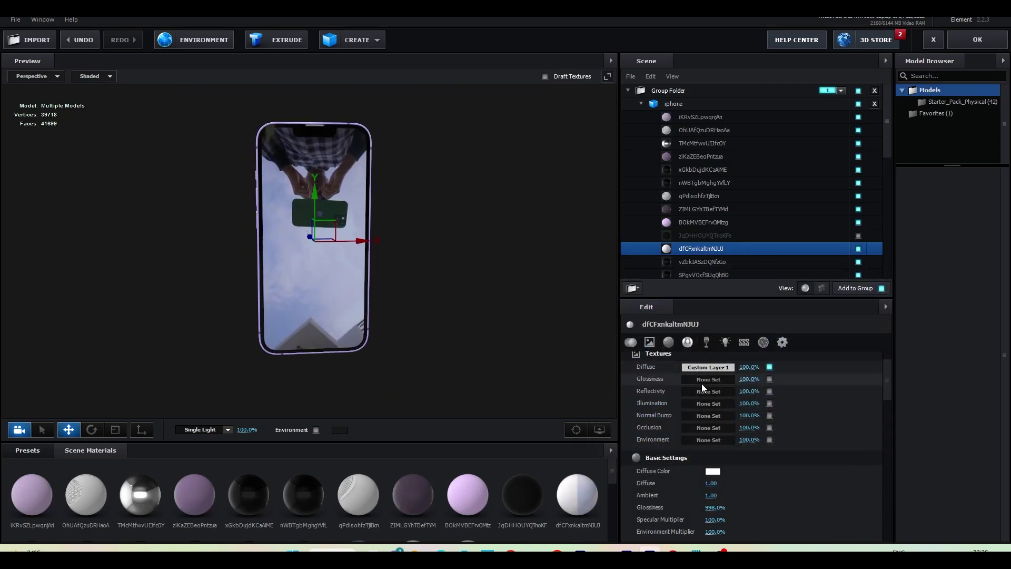
Raise the brightness of the screen's diffuse texture slightly, apply the scene and preview the phone spin in composition 1.
left_click(702, 368)
left_click_drag(643, 351, 645, 348)
left_click(876, 479)
left_click(977, 40)
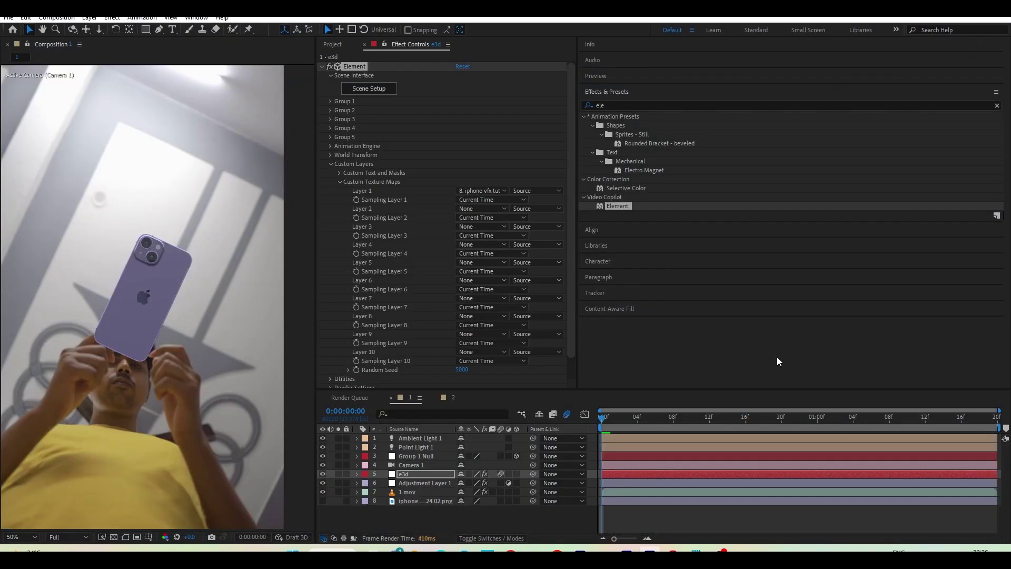
key("space")
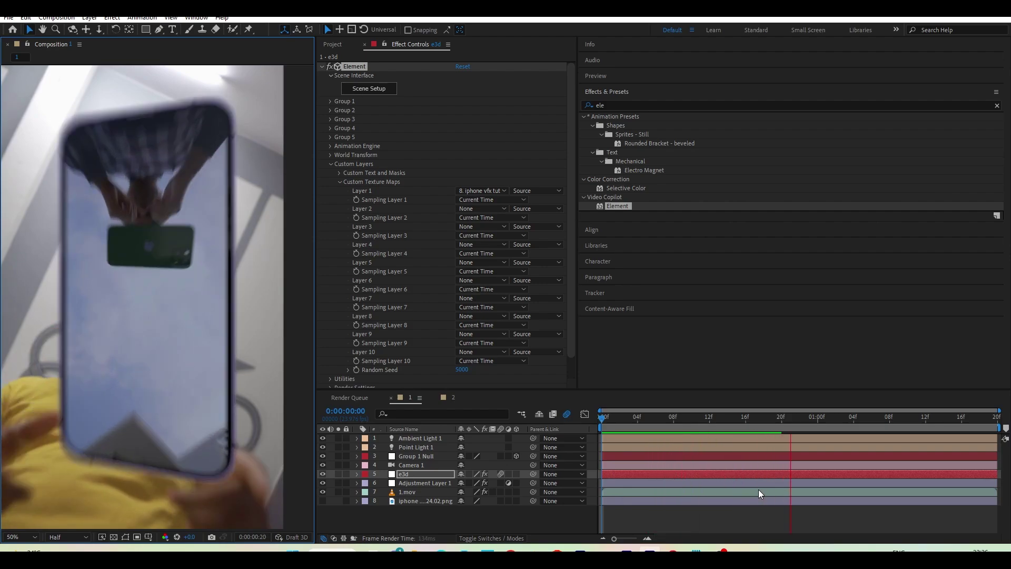
key("space")
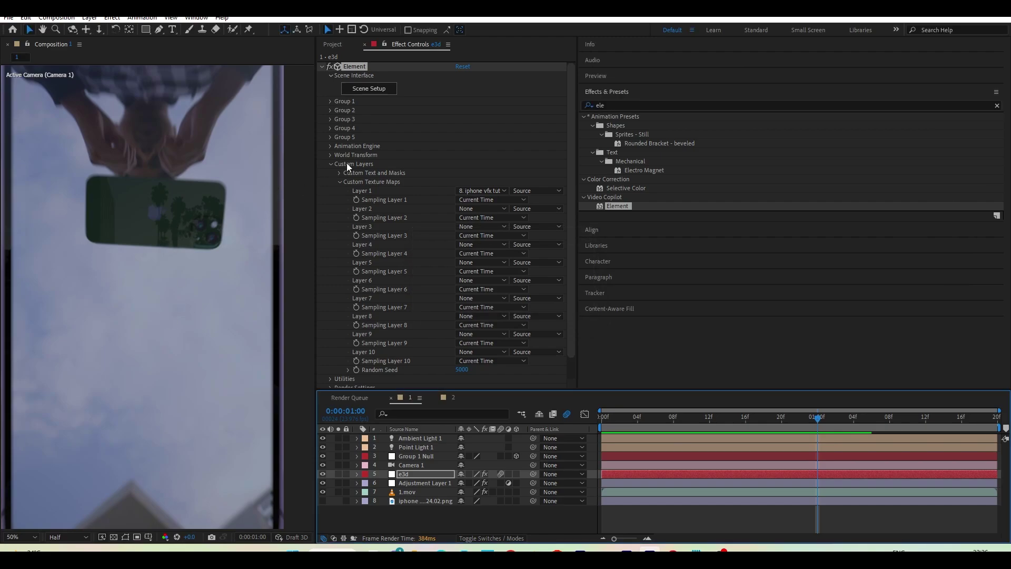
Set the brightness of the phone screen's diffuse texture to 25% and apply the scene.
left_click(374, 89)
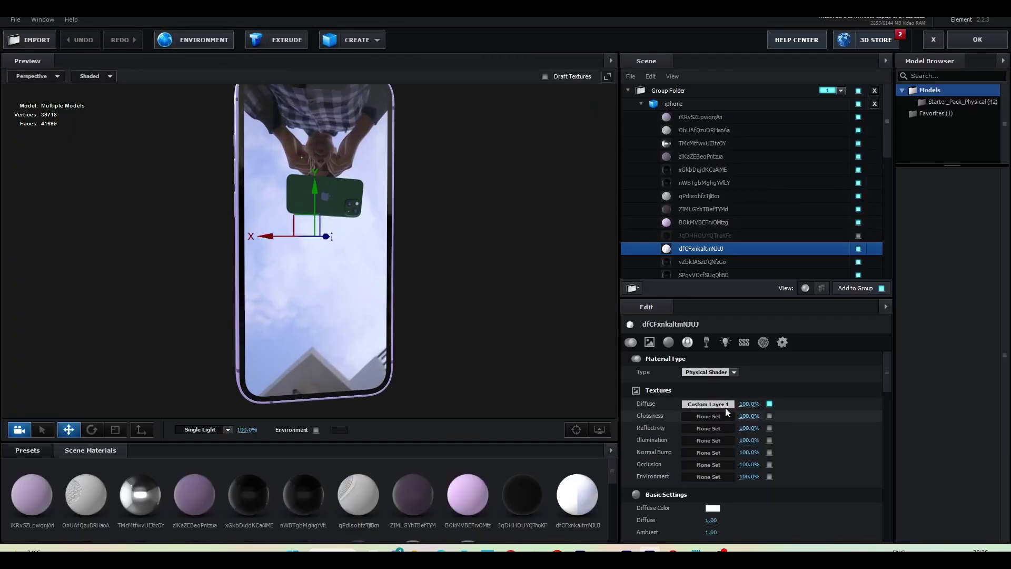
left_click(709, 404)
left_click_drag(641, 383, 654, 385)
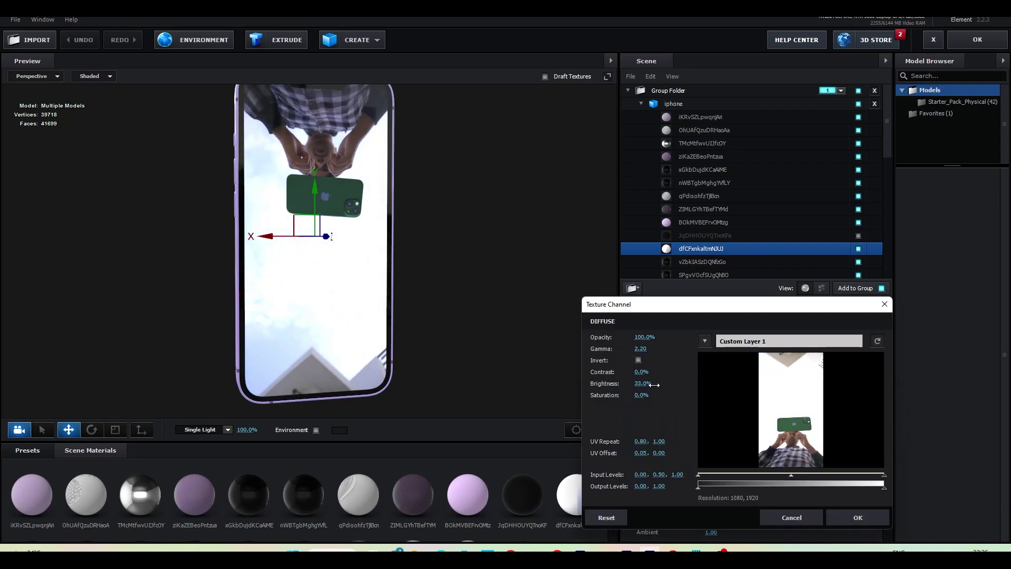
left_click(857, 518)
left_click(978, 39)
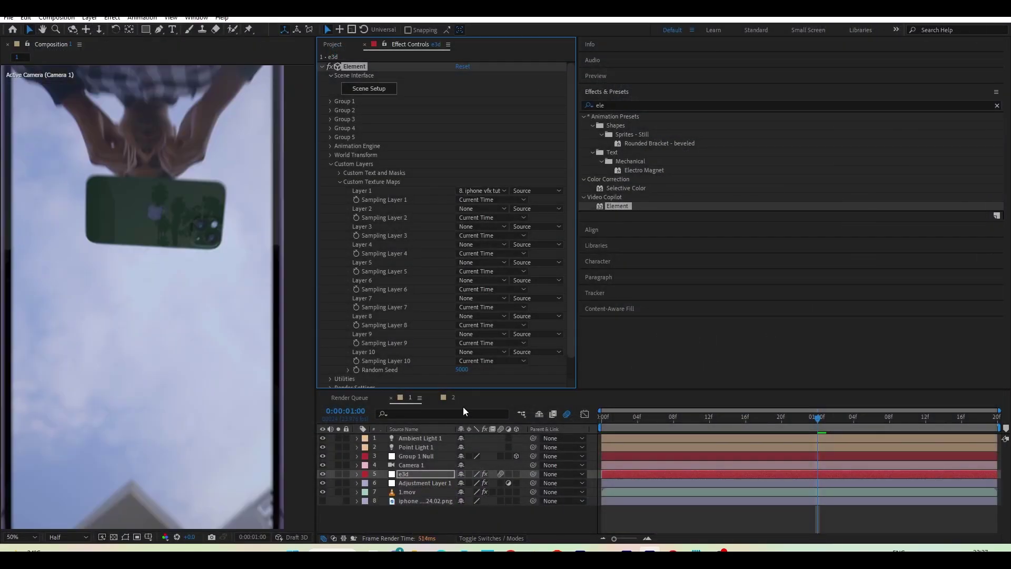
Place the iphone vfx tutorial_1 screenshot PNG beneath 2.mov as the lowest layer of composition 2 and hide it.
left_click(453, 398)
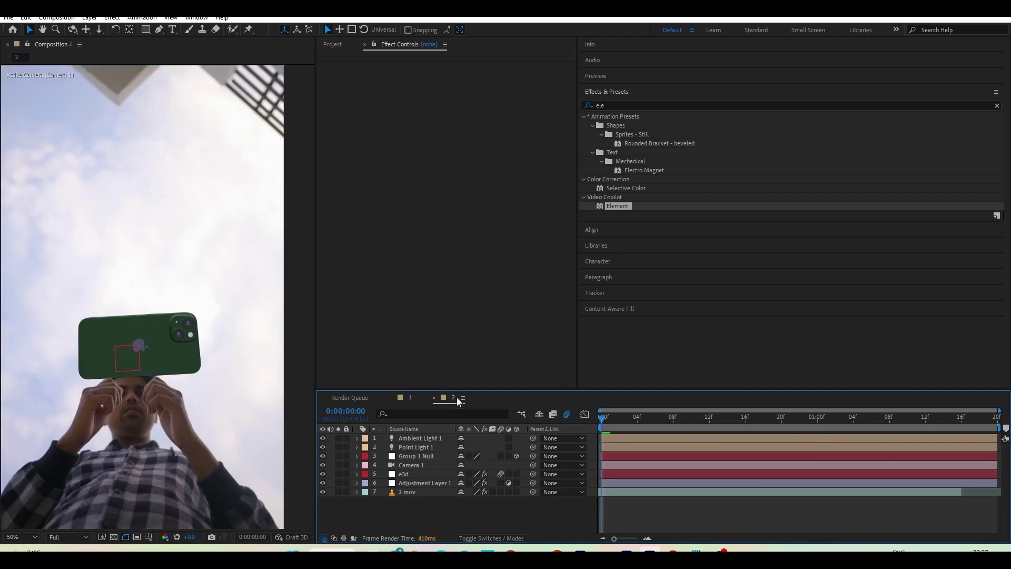
left_click(332, 44)
left_click_drag(375, 189, 424, 510)
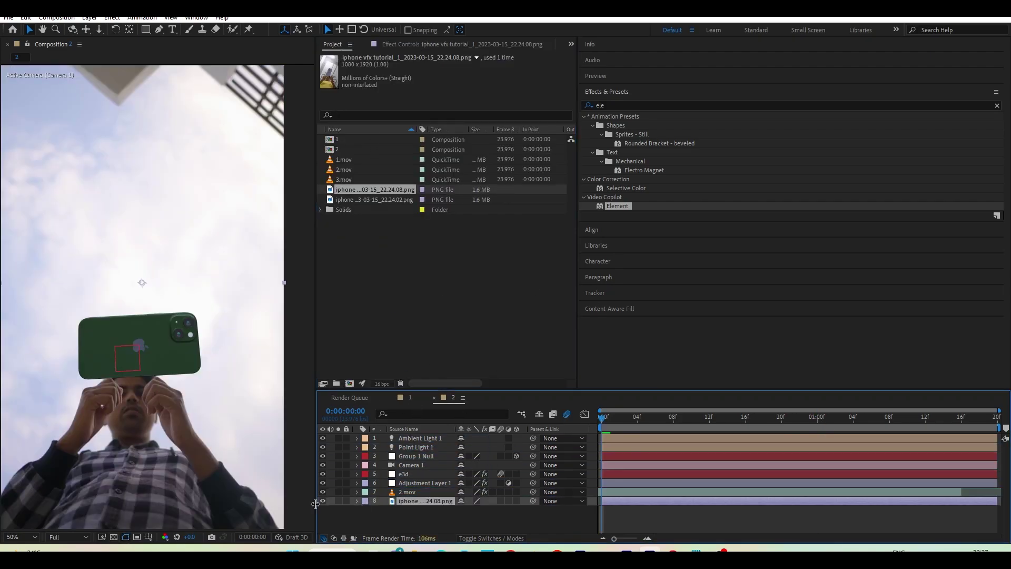
Assign iphone vfx tutorial_1_2023-03-15_22.24.08.png as Layer 1 of the custom texture maps on composition 2's e3d layer.
left_click(403, 474)
left_click(412, 45)
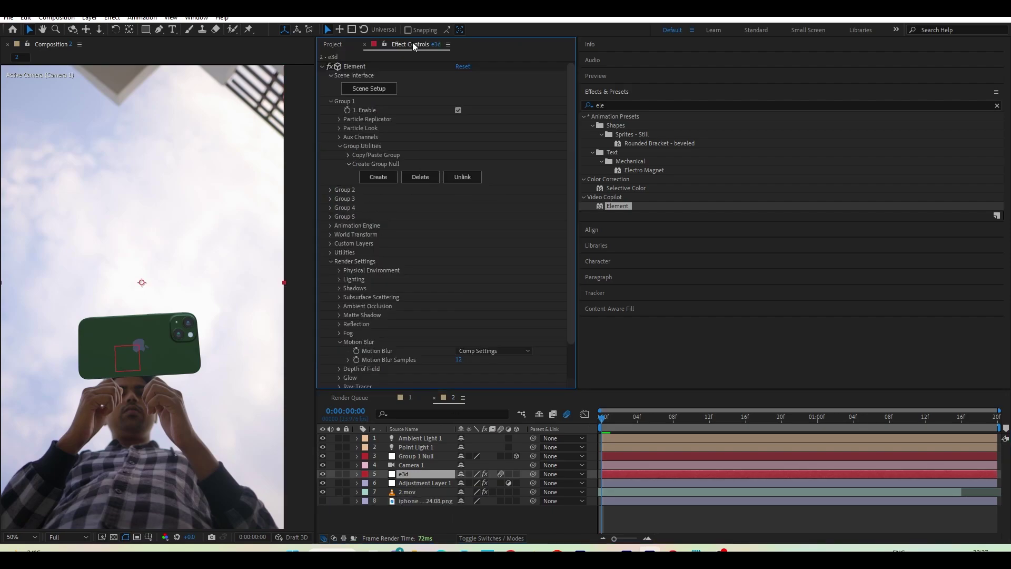
left_click(347, 191)
left_click(341, 181)
left_click(477, 190)
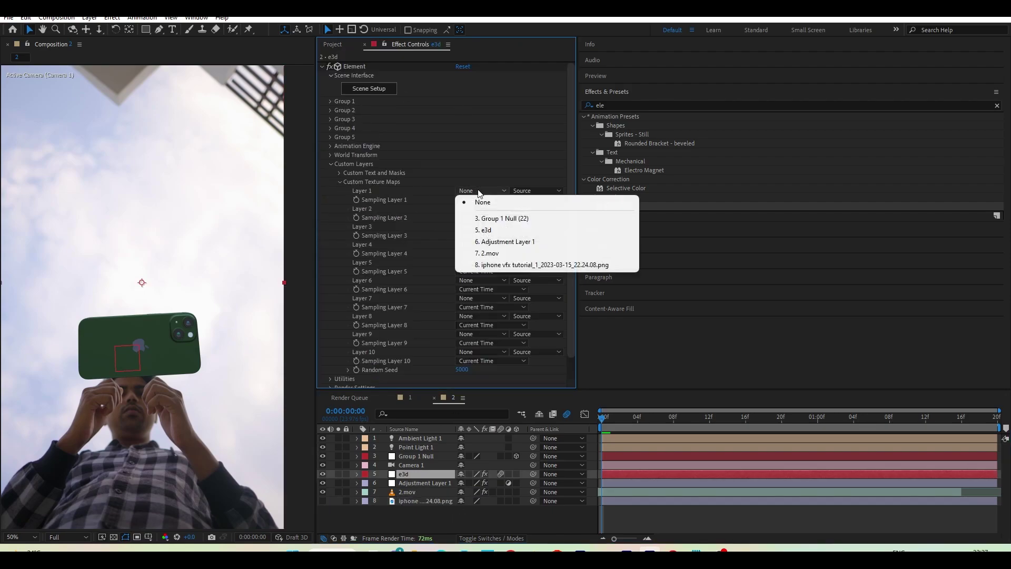
left_click(504, 264)
In composition 2's Element scene, assign Custom Layer 1 as the diffuse texture of the screen material dfCFxnkaltmNJUJ.
left_click(369, 88)
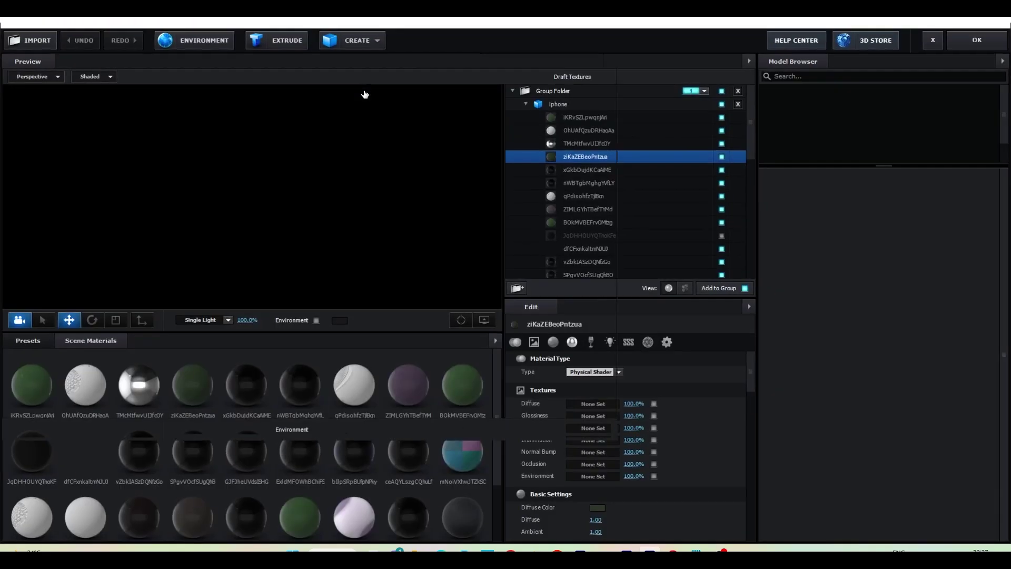
left_click(700, 404)
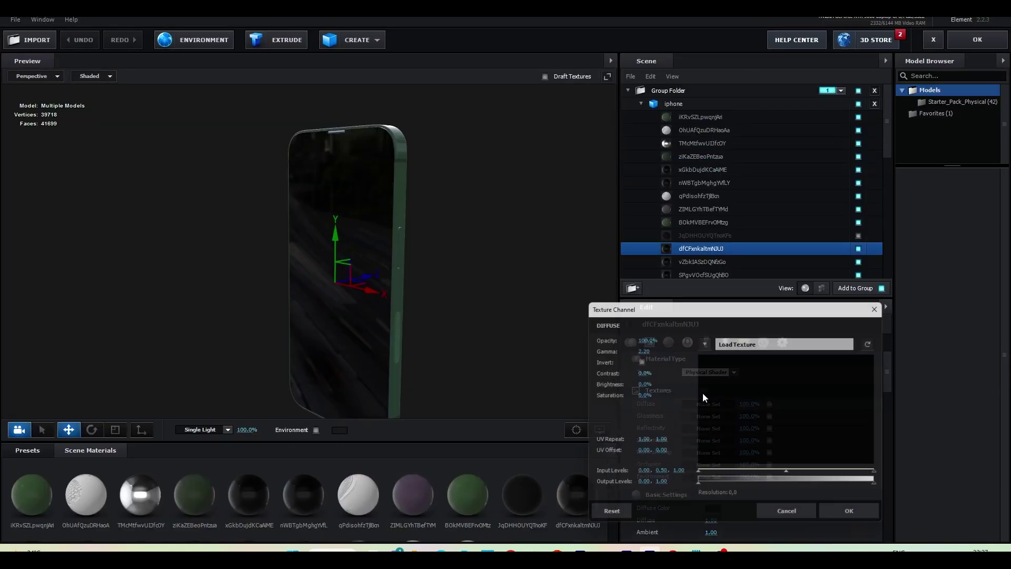
left_click(705, 341)
left_click(745, 357)
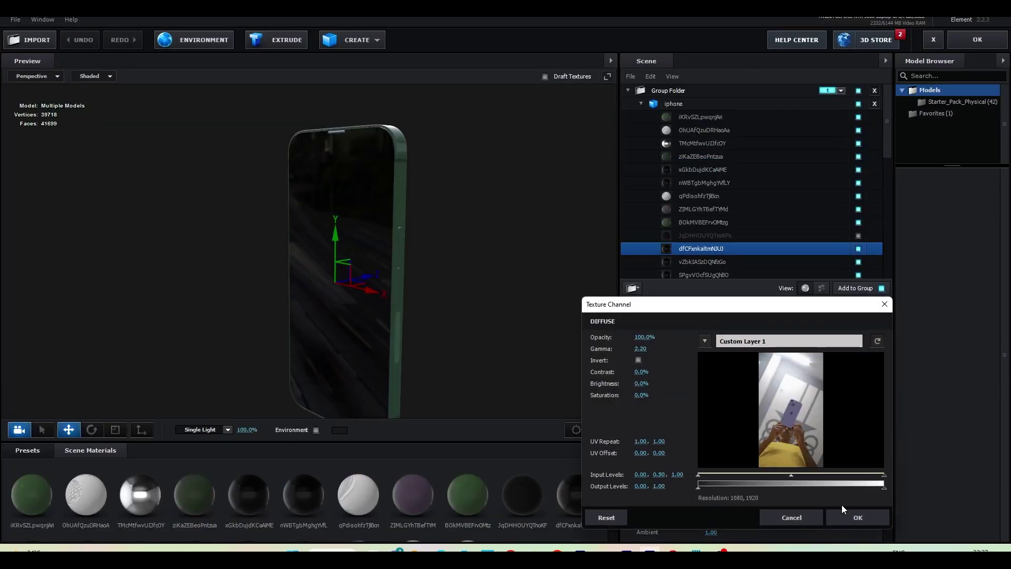
left_click(878, 511)
Set the diffuse color of the green phone's screen material to white.
left_click(709, 508)
left_click(774, 526)
left_click_drag(488, 362, 479, 312)
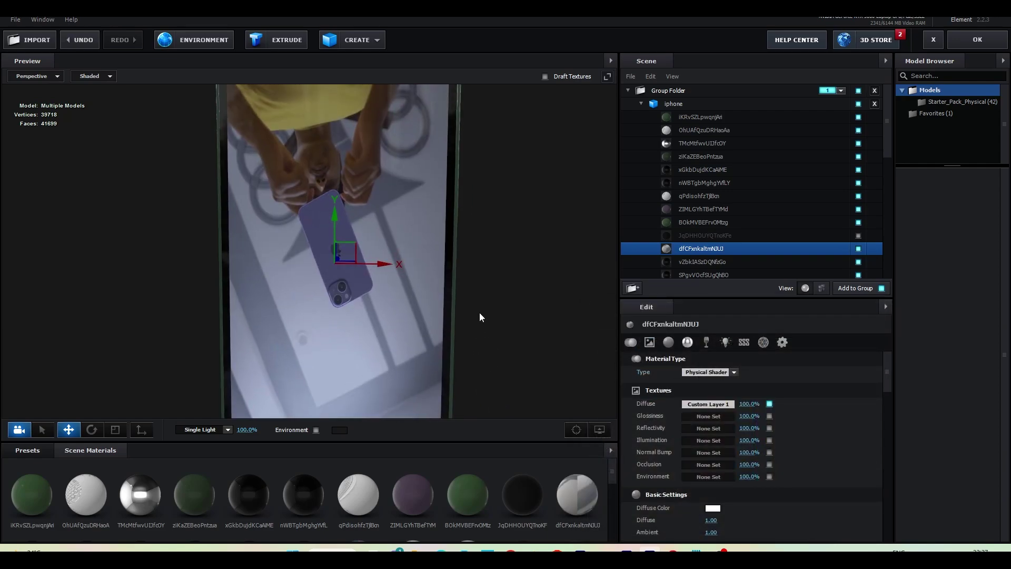
Adjust the horizontal UV repeat and UV offset of the green phone's diffuse texture to fit its display.
left_click(697, 404)
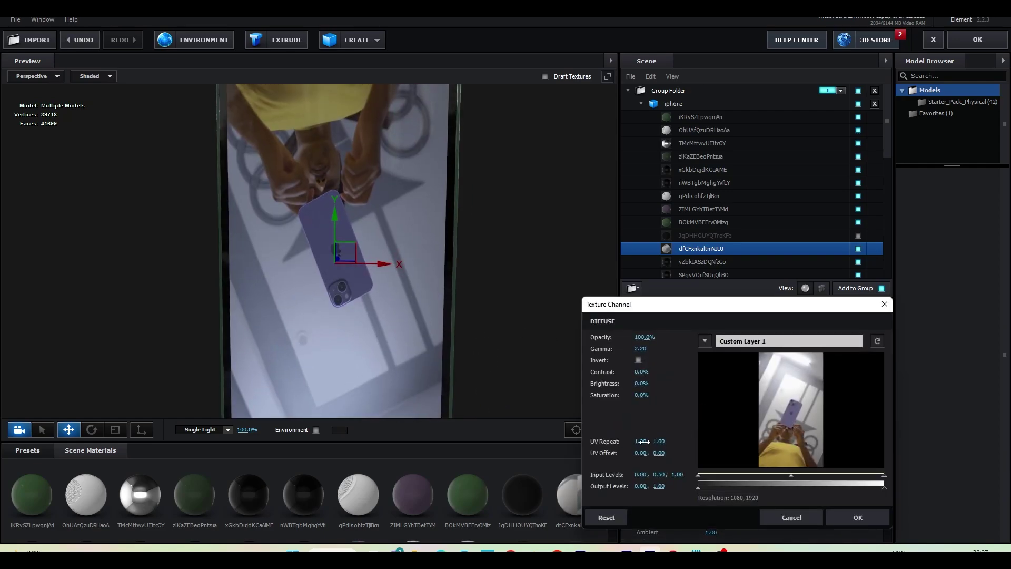
left_click(644, 442)
left_click(642, 452)
key("Escape")
scroll(527, 333, "down", 3)
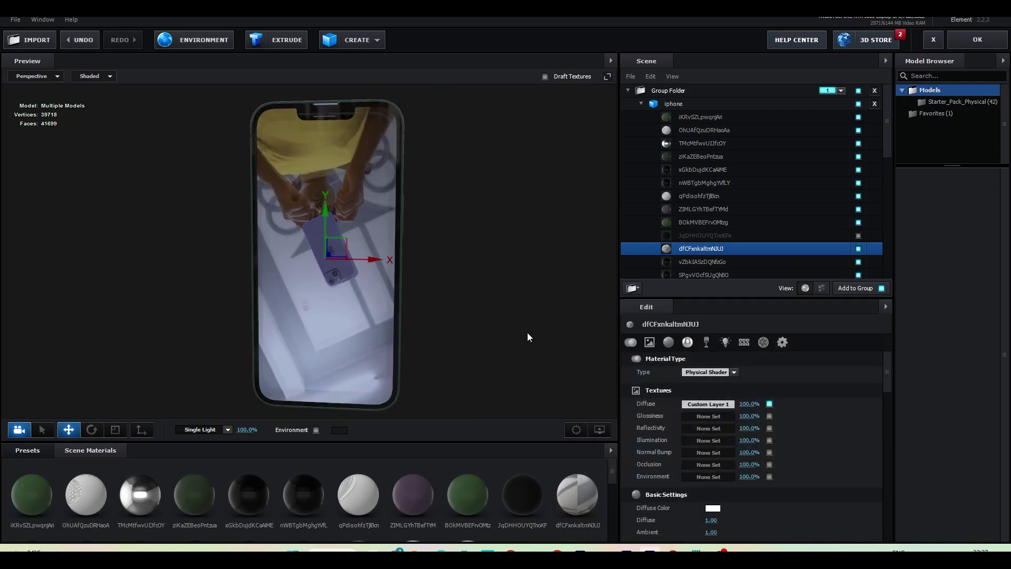
left_click(708, 404)
key("Return")
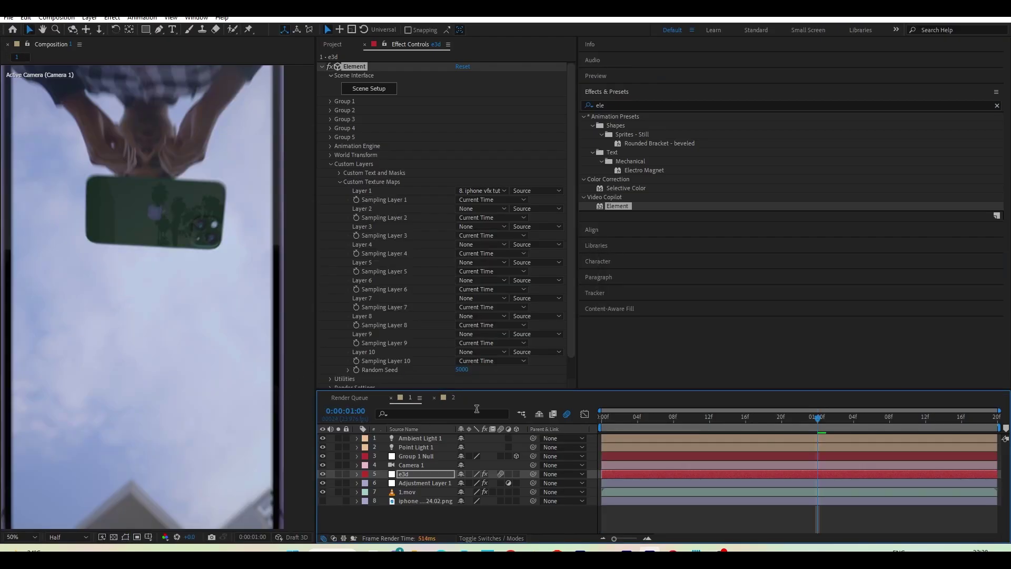
Compare the opening frame of composition 1 with the phone screen in composition 2 at 0:00:01:12.
left_click_drag(614, 418, 578, 423)
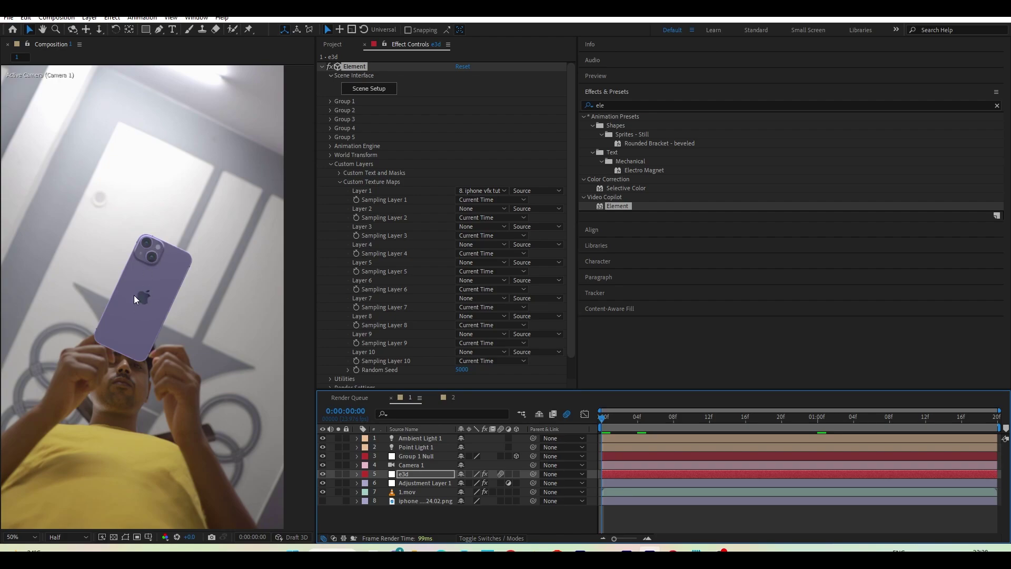
left_click(460, 398)
left_click(923, 419)
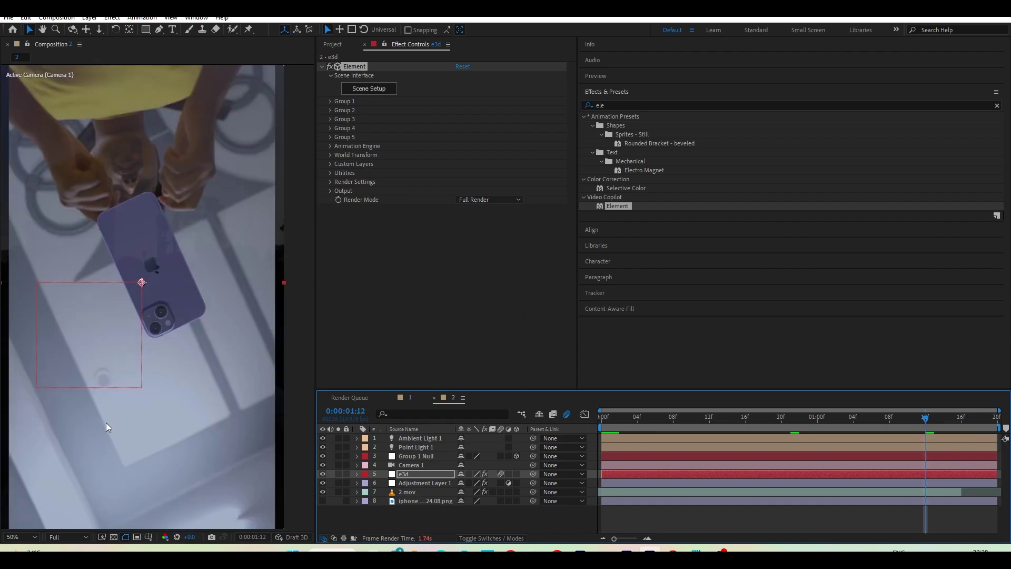
Pre-compose the iphone vfx tutorial_1 screenshot layer in composition 2.
left_click(409, 501)
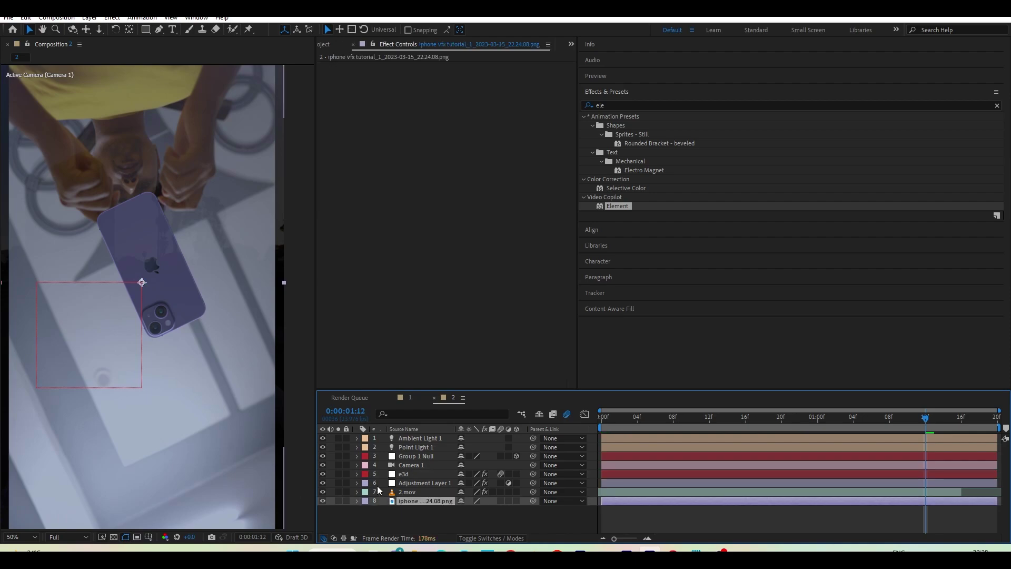
right_click(410, 503)
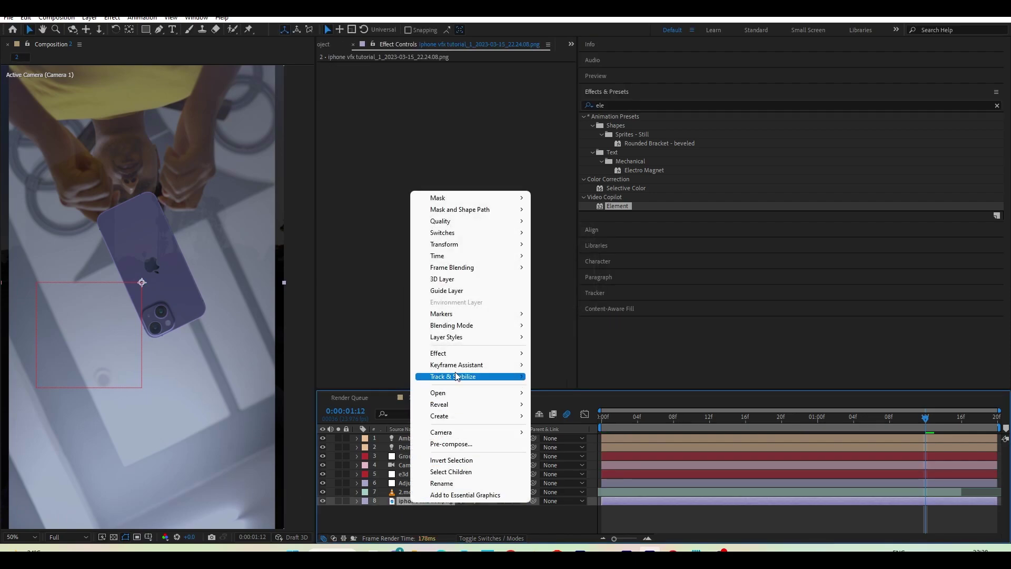
mouse_move(459, 376)
left_click(457, 444)
left_click(431, 283)
key("Return")
Flip the screenshot vertically inside its pre-composition and return to composition 2.
double_click(435, 503)
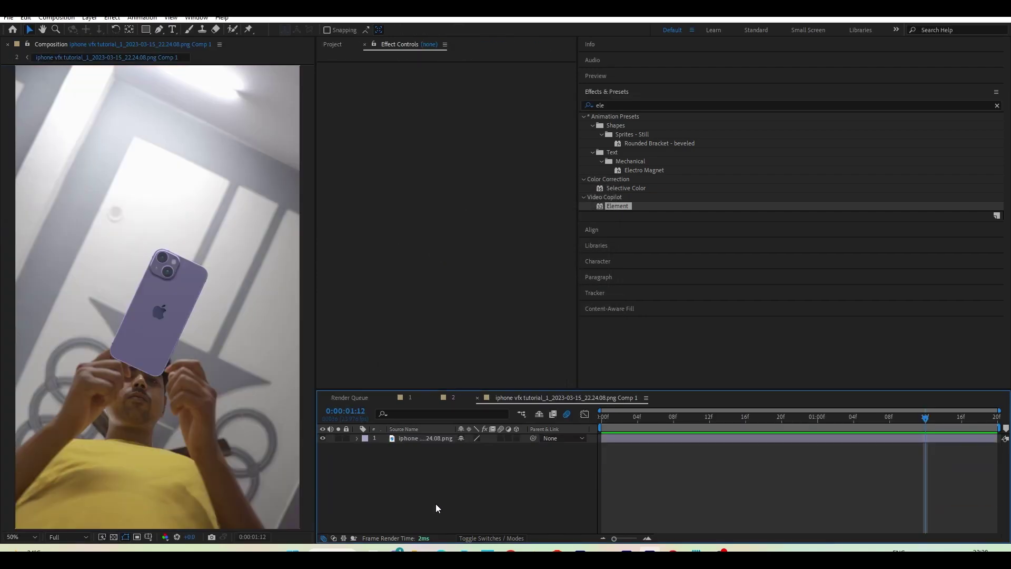
left_click(421, 438)
right_click(422, 438)
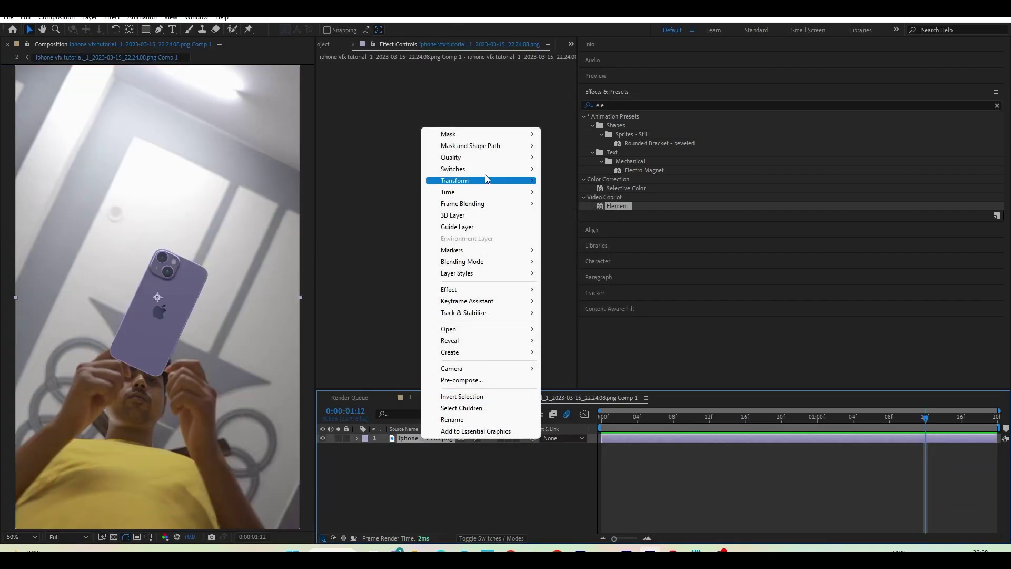
mouse_move(480, 189)
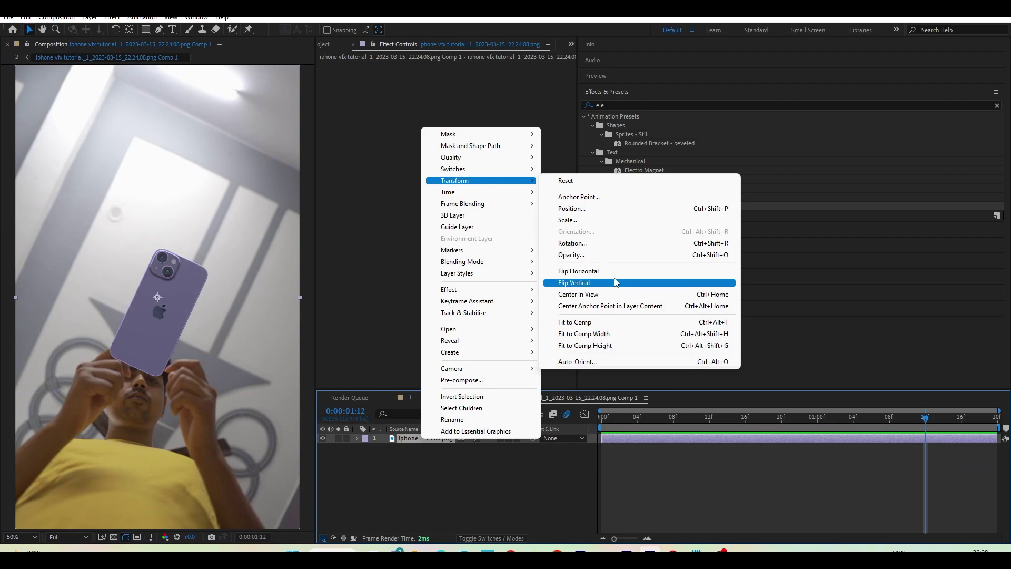
left_click(617, 282)
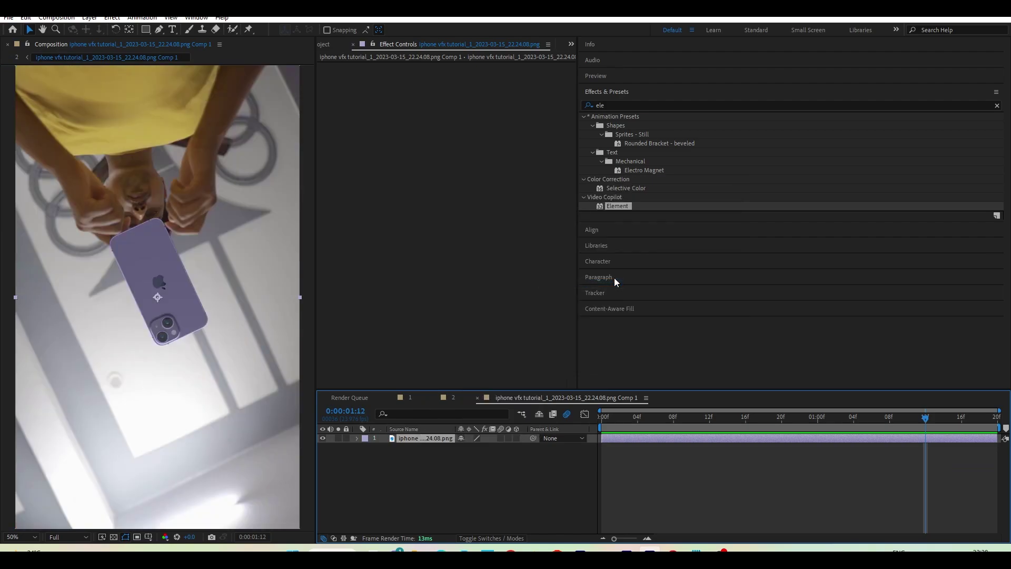
left_click(461, 394)
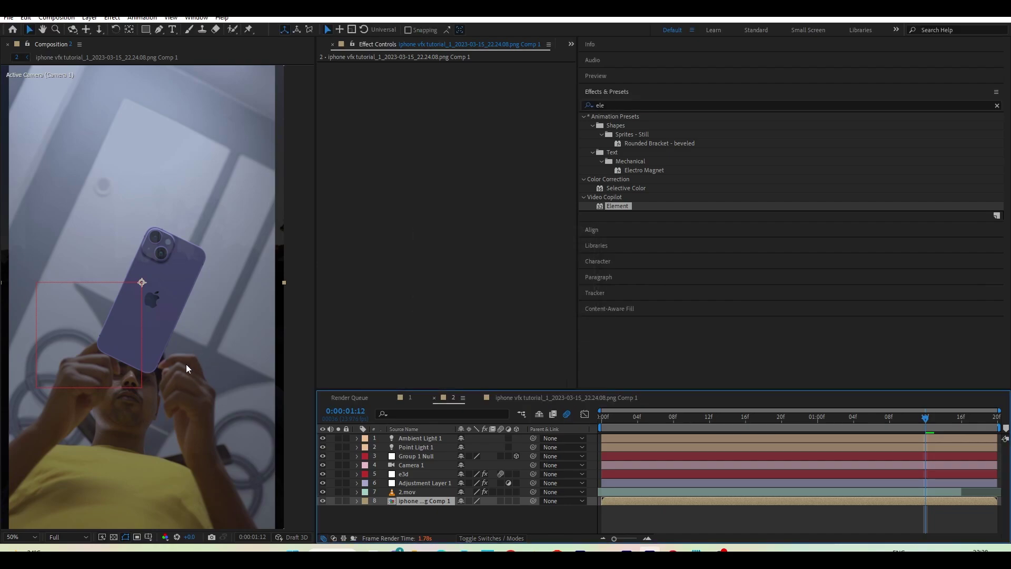
Pre-compose the iphone vfx tutorial_2 screenshot layer in composition 1, moving all attributes into the new composition.
left_click(412, 399)
left_click_drag(606, 418, 901, 431)
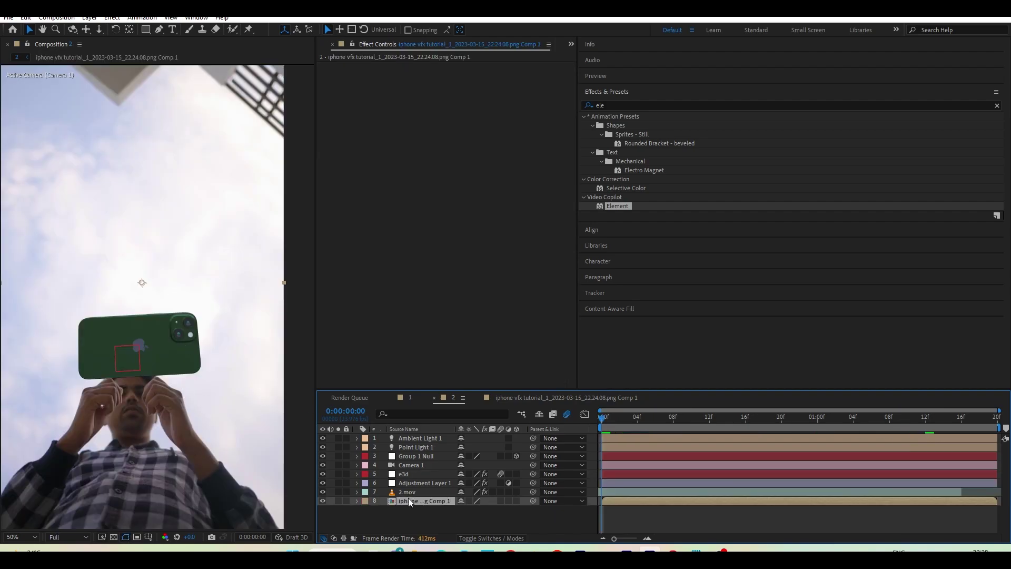
left_click(410, 397)
right_click(442, 502)
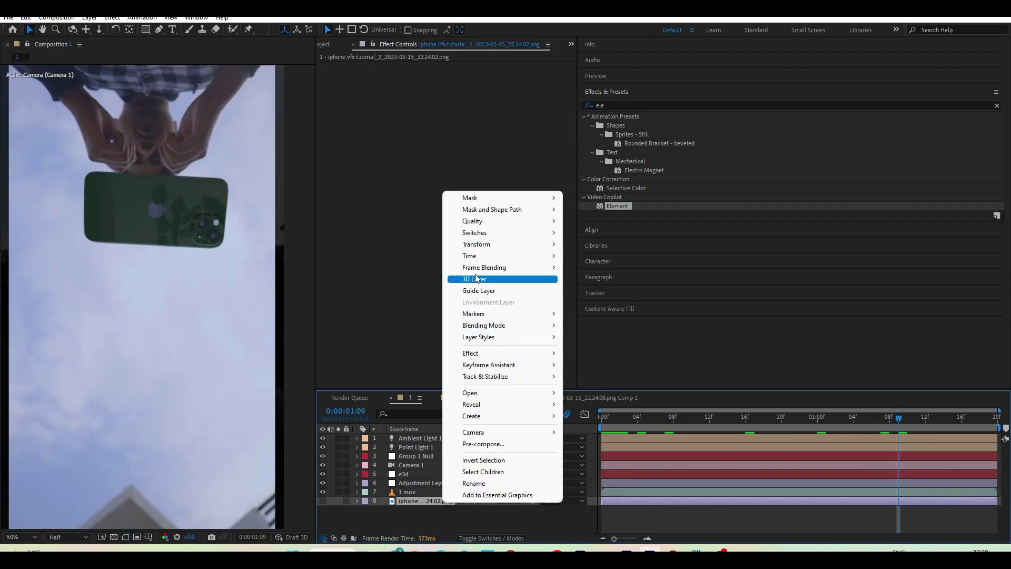
left_click(477, 443)
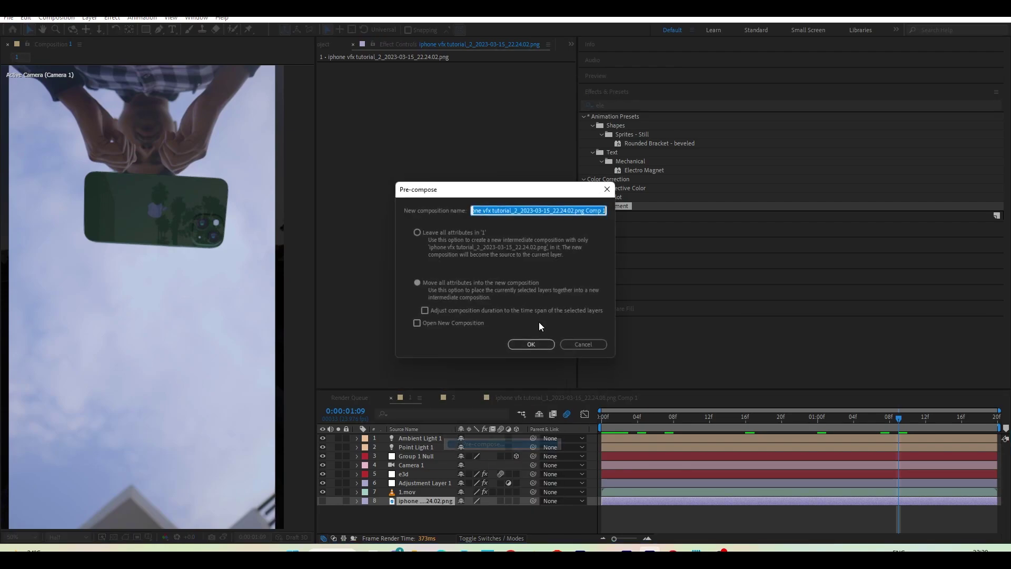
left_click(525, 345)
Flip the tutorial_2 screenshot vertically inside its pre-composition and return to the start of composition 1.
double_click(418, 501)
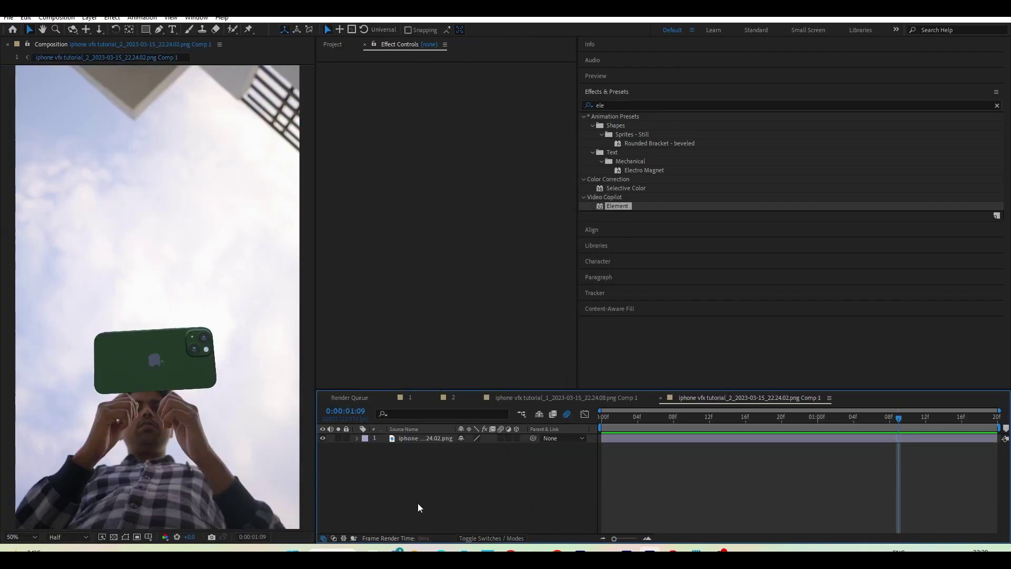
right_click(425, 442)
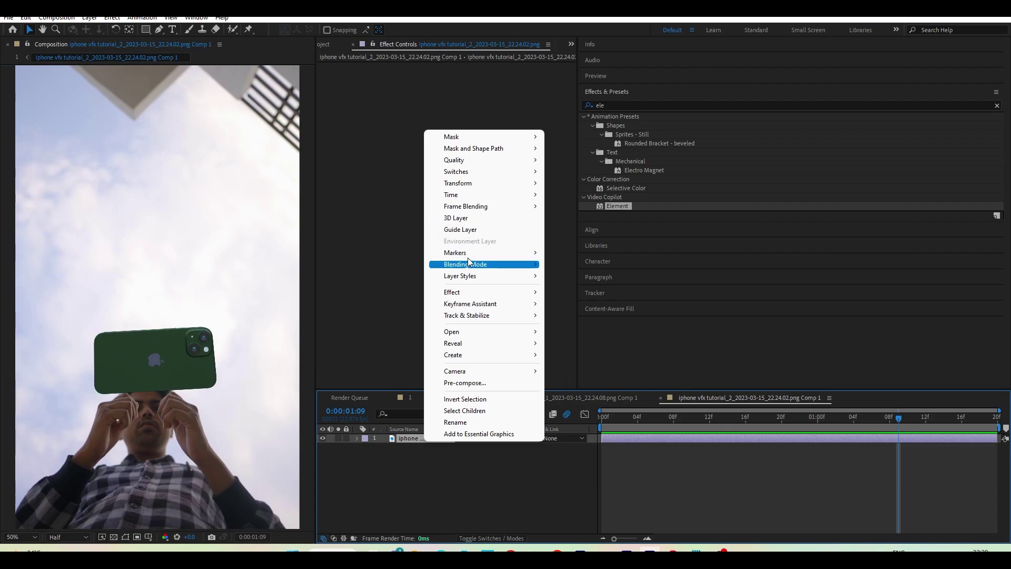
mouse_move(458, 183)
left_click(581, 286)
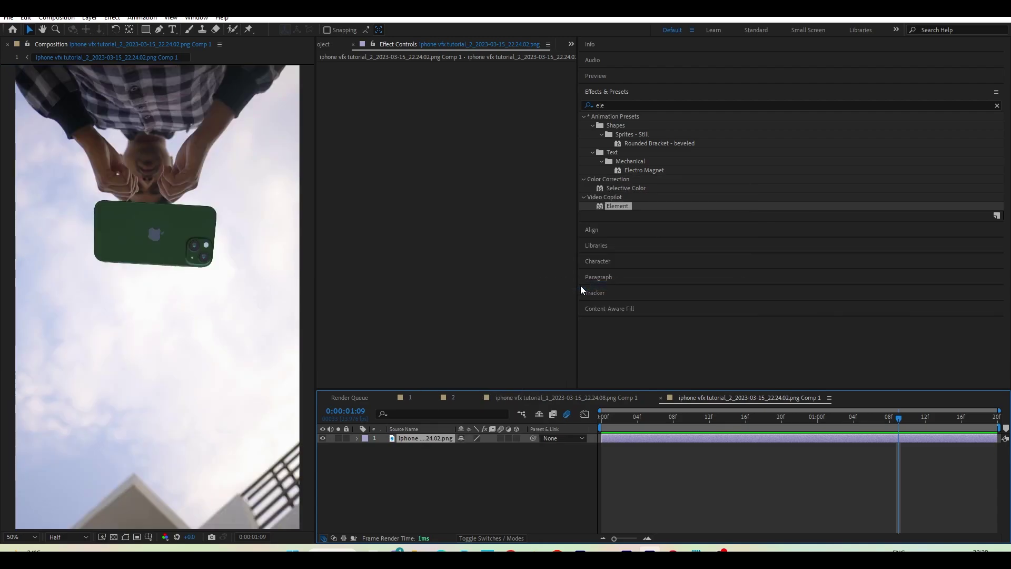
left_click(411, 397)
key("Home")
Create a new 1080 x 1920 composition named final output.
left_click(571, 44)
left_click(578, 59)
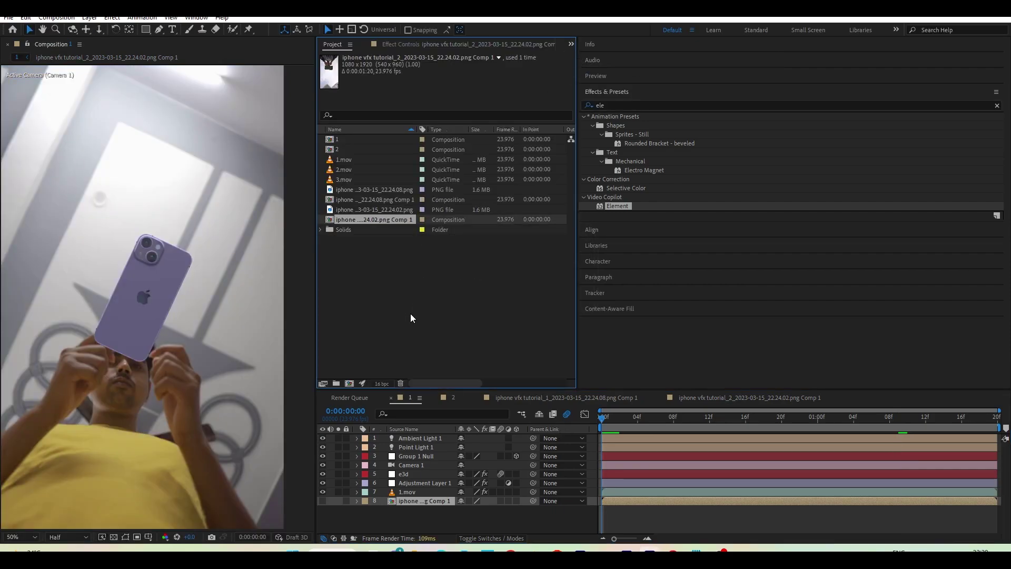
left_click(349, 384)
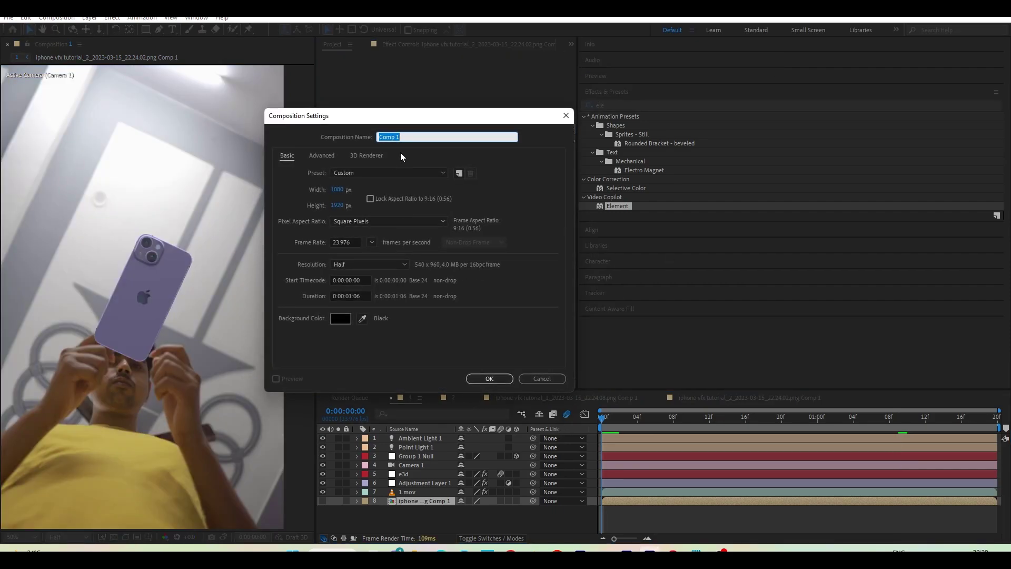
type("final output")
key("Return")
Add compositions 1 and 2 to the final output timeline, with 2 above 1 and starting at about frame 19.
left_click_drag(334, 141, 368, 458)
left_click_drag(346, 150, 421, 445)
left_click_drag(646, 438, 897, 438)
mouse_move(628, 420)
left_mouse_down()
mouse_move(614, 447)
mouse_move(626, 447)
left_mouse_up()
key("ctrl+z")
left_click(650, 464)
left_click(629, 449)
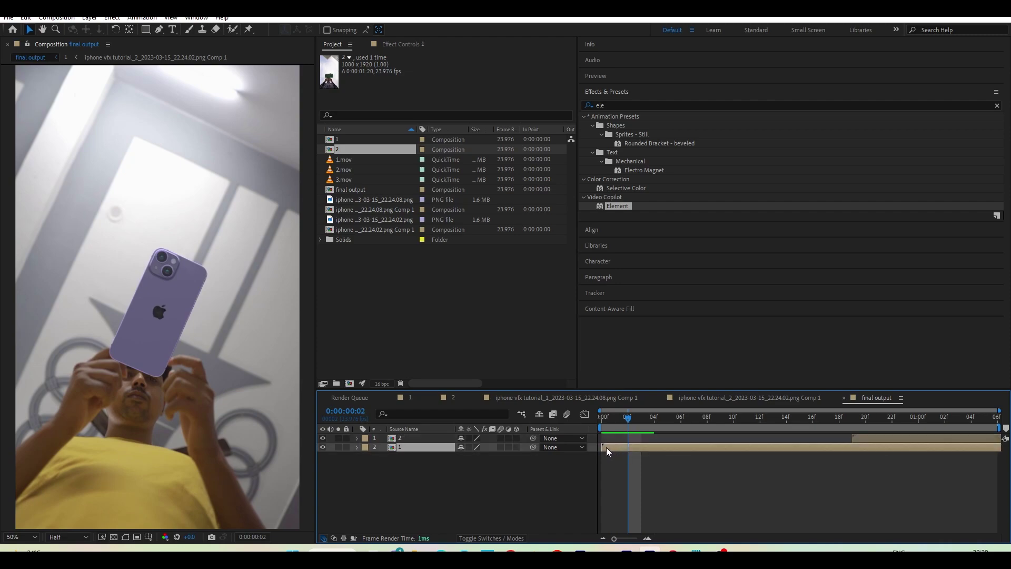
Extend the duration of the final output composition to just over three seconds.
left_click_drag(636, 447, 812, 422)
left_click(56, 17)
left_click(84, 41)
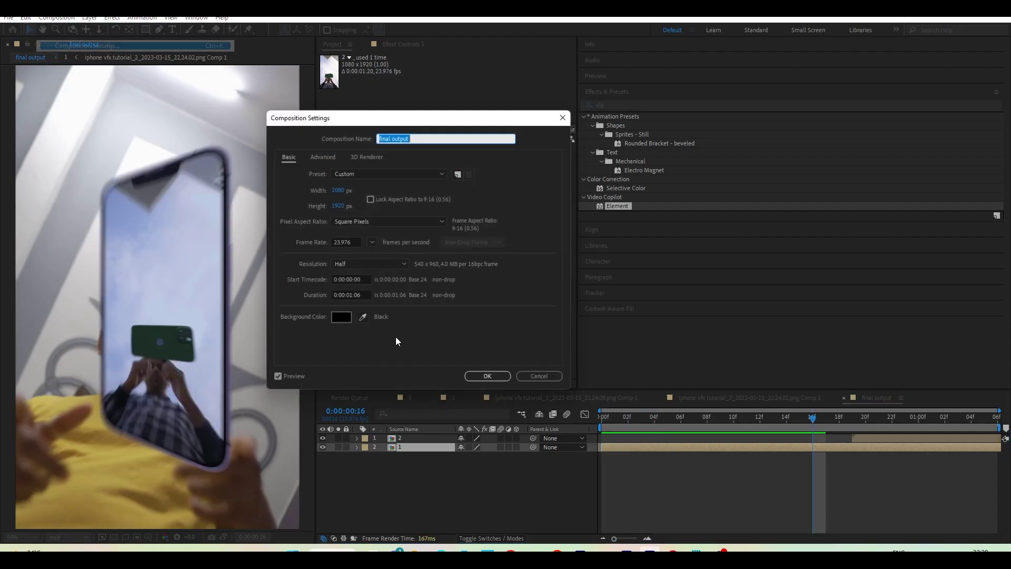
left_click(351, 295)
left_click(489, 379)
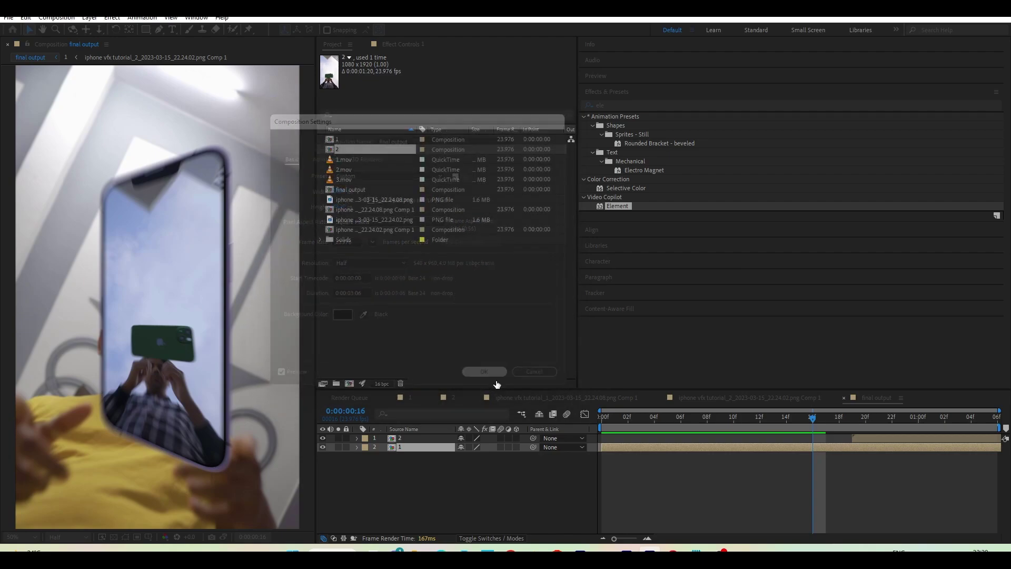
Cut from composition 1 to composition 2 at 0:00:00:22 and shorten the work area to end at about 0:00:01:22.
key("n")
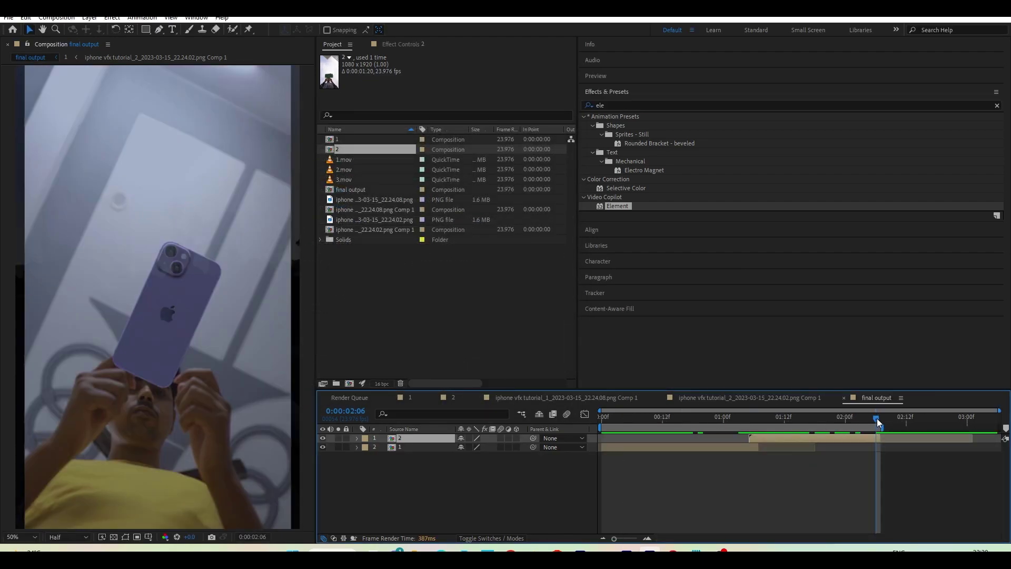
key("Home")
key("space")
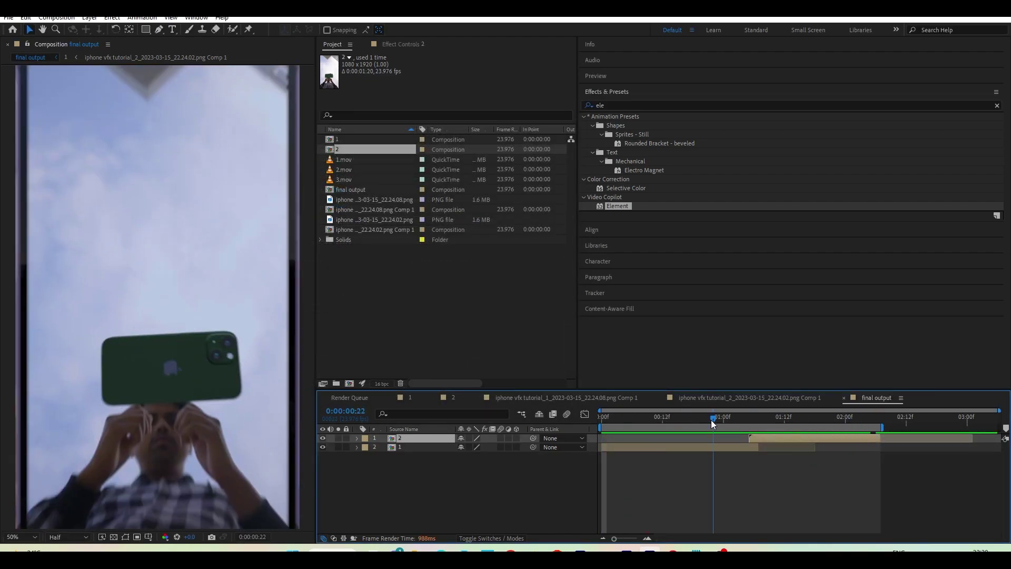
key("bracketleft")
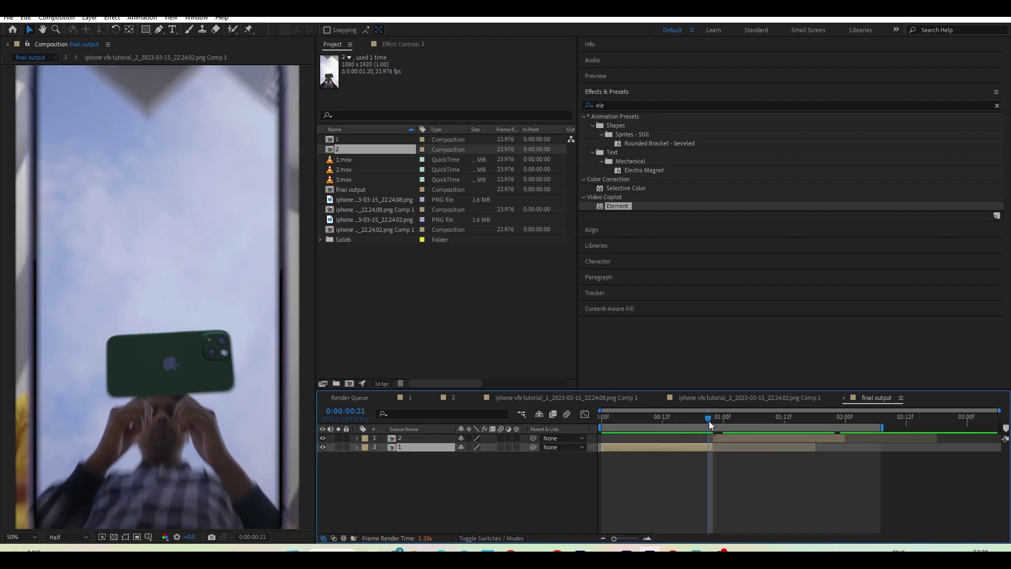
key("n")
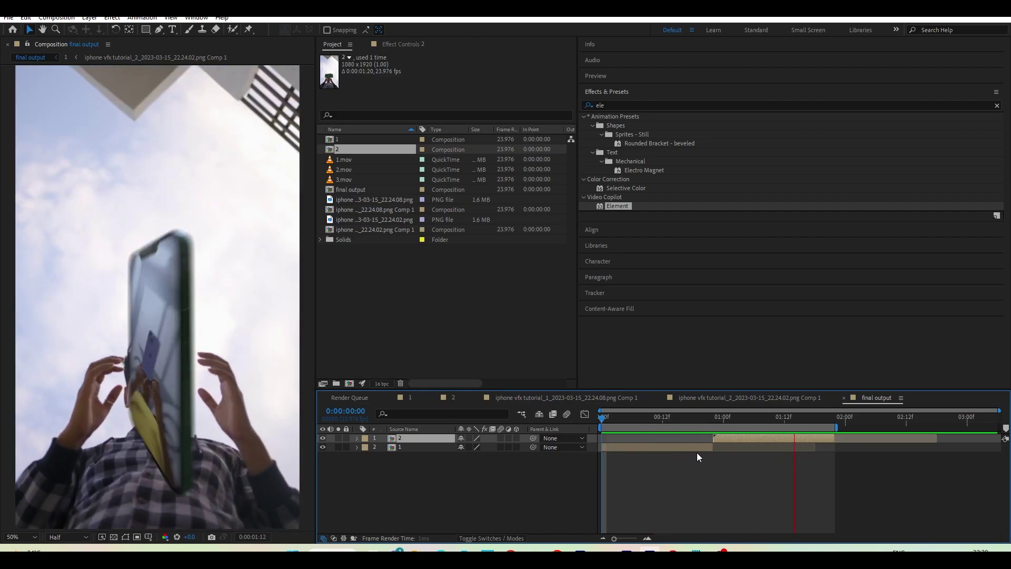
key("space")
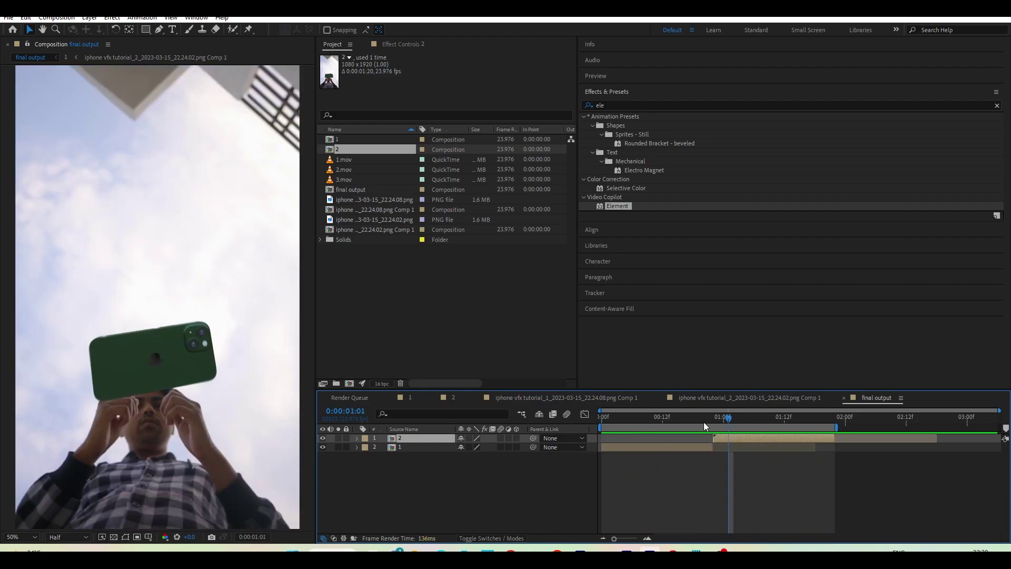
Set the brightness of the purple phone screen's diffuse texture in composition 1 to 63% in the Element scene setup.
left_click_drag(706, 426, 602, 440)
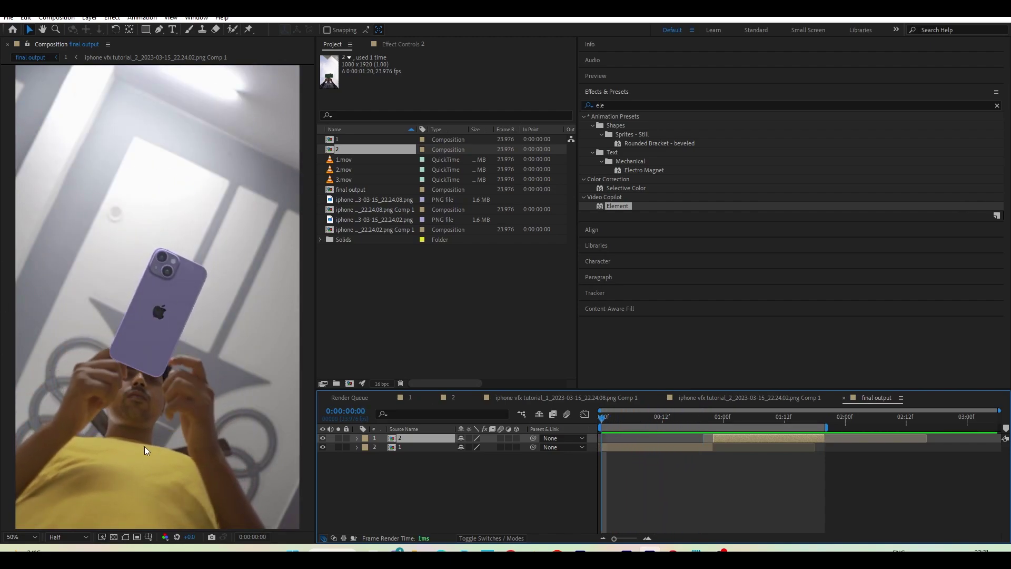
left_click(641, 418)
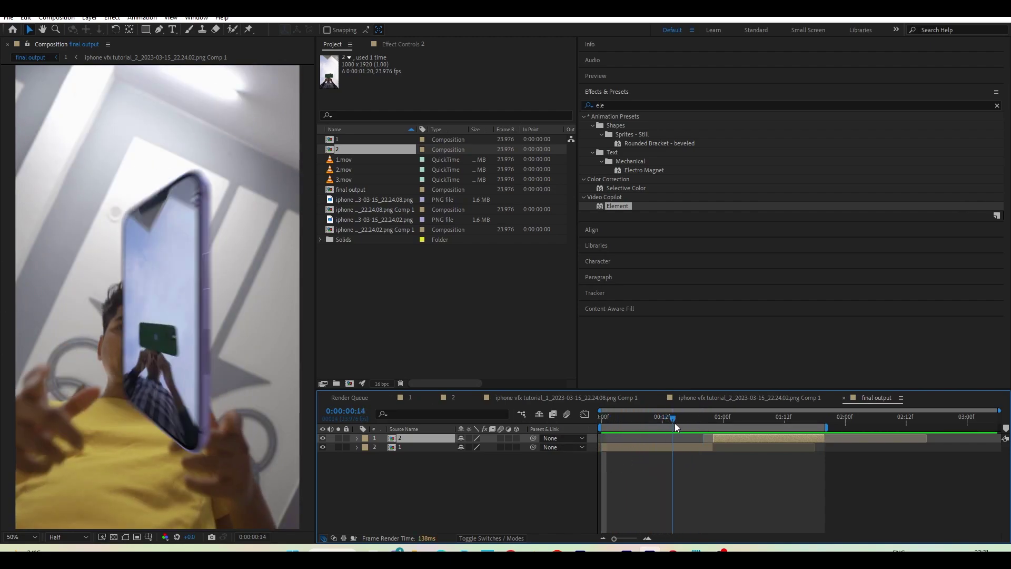
left_click_drag(677, 426, 704, 431)
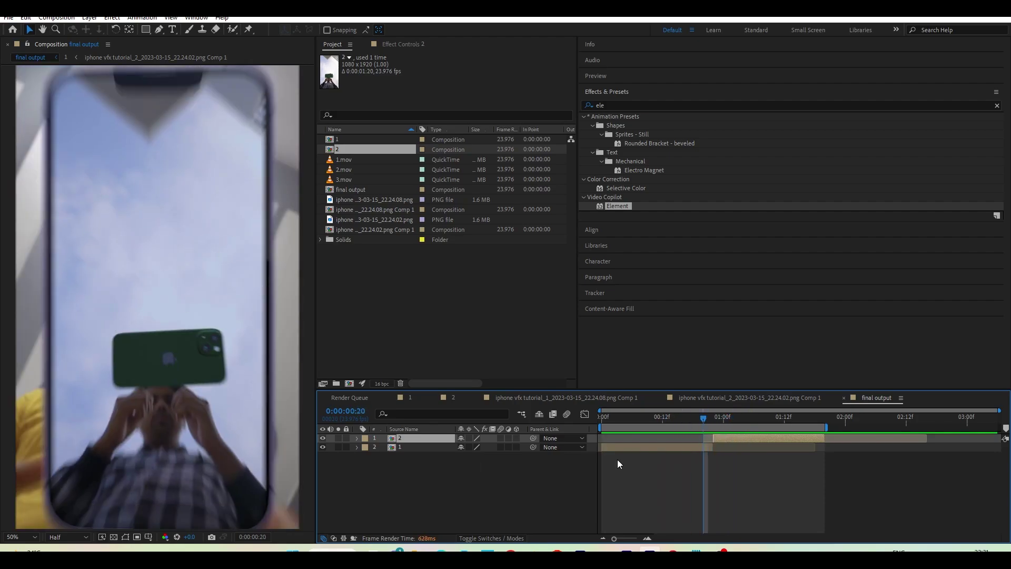
double_click(659, 447)
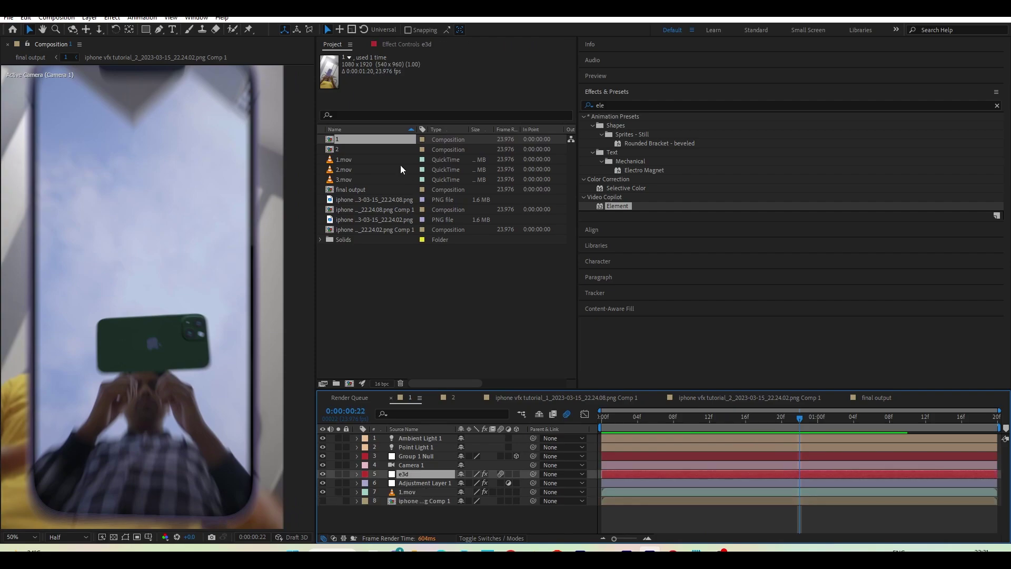
left_click(400, 45)
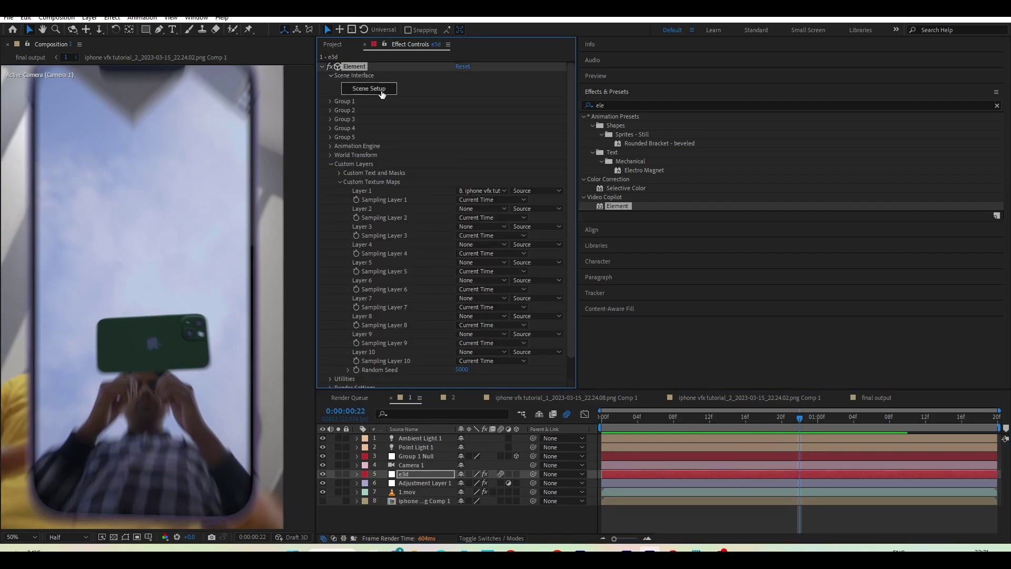
left_click(382, 90)
left_click(732, 408)
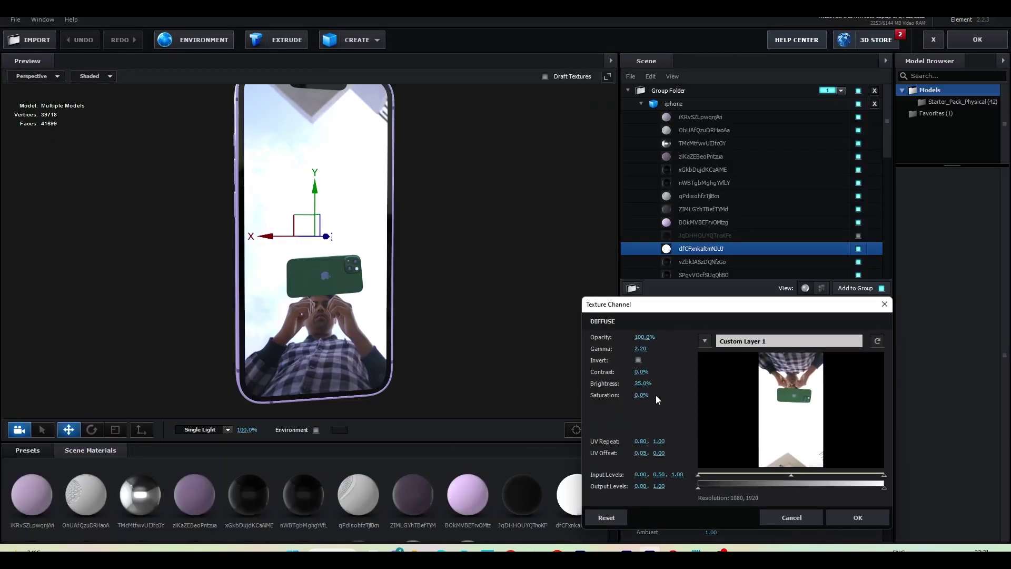
left_click_drag(644, 384, 658, 384)
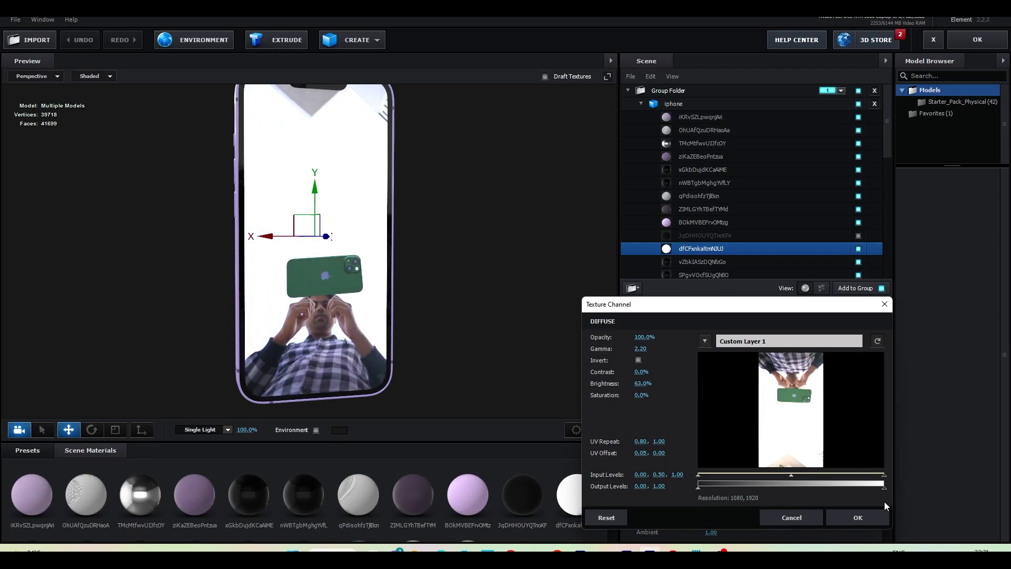
left_click(877, 516)
left_click(974, 39)
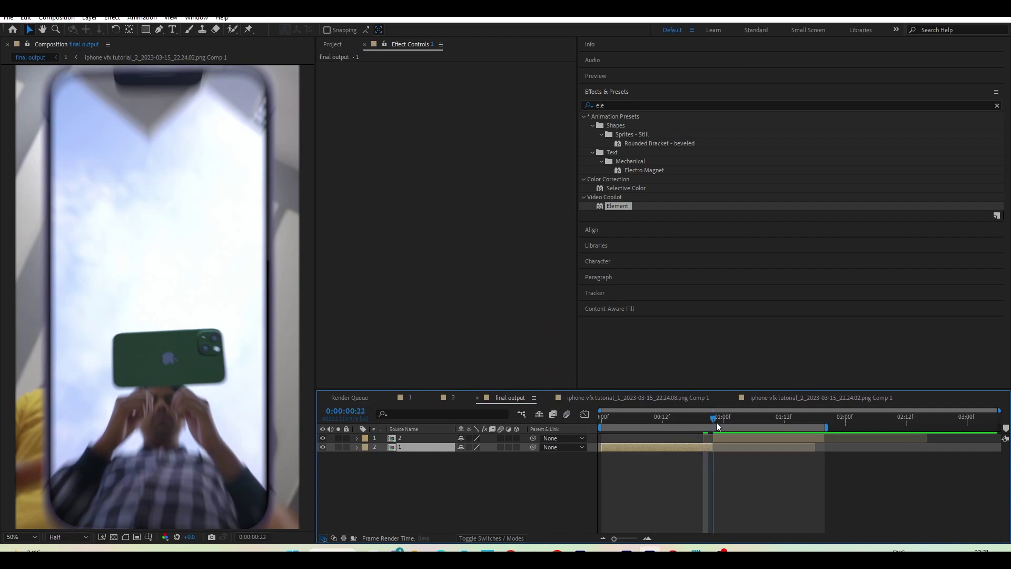
Apply Lumetri Color to the screenshot inside the iphone vfx tutorial_1 pre-composition.
left_click_drag(717, 421, 546, 445)
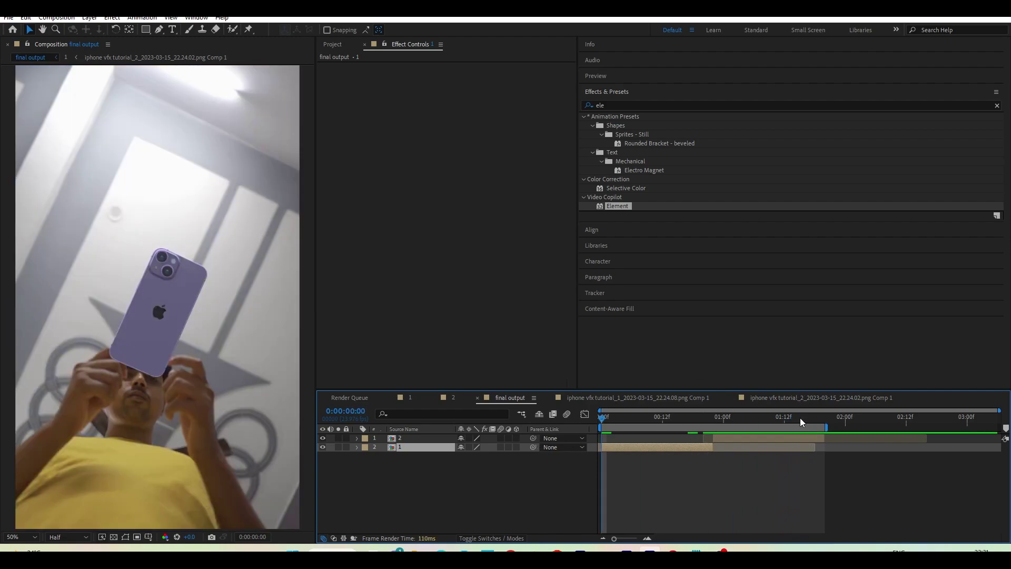
left_click_drag(800, 419, 822, 419)
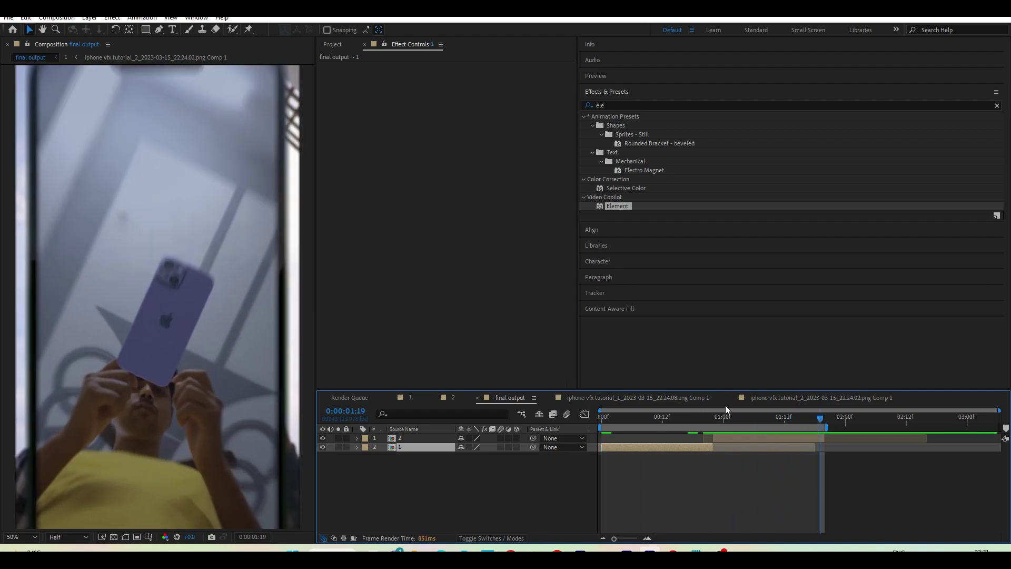
left_click(754, 403)
left_click_drag(713, 421, 698, 424)
left_click(698, 397)
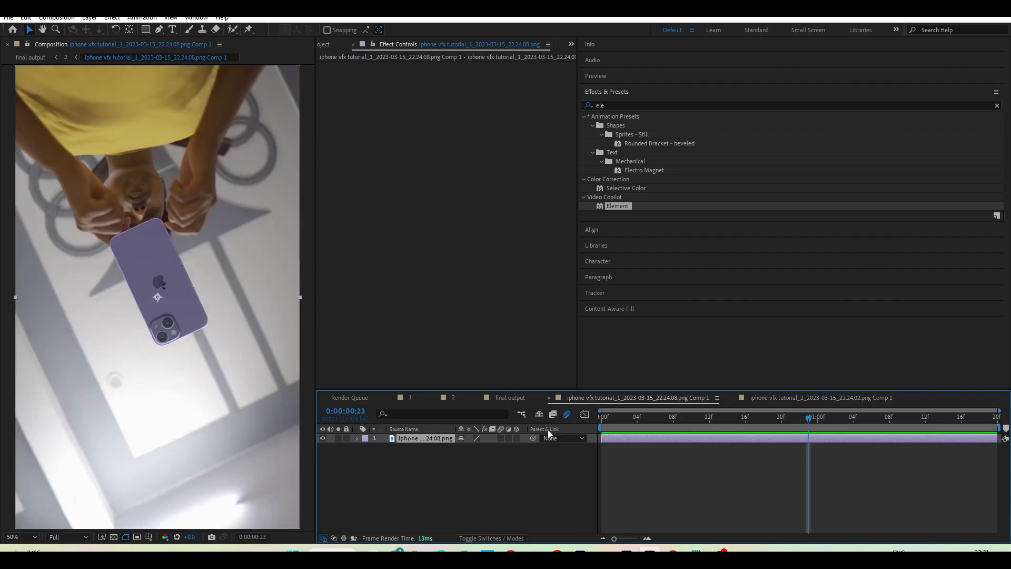
key("ctrl+space")
type("lum")
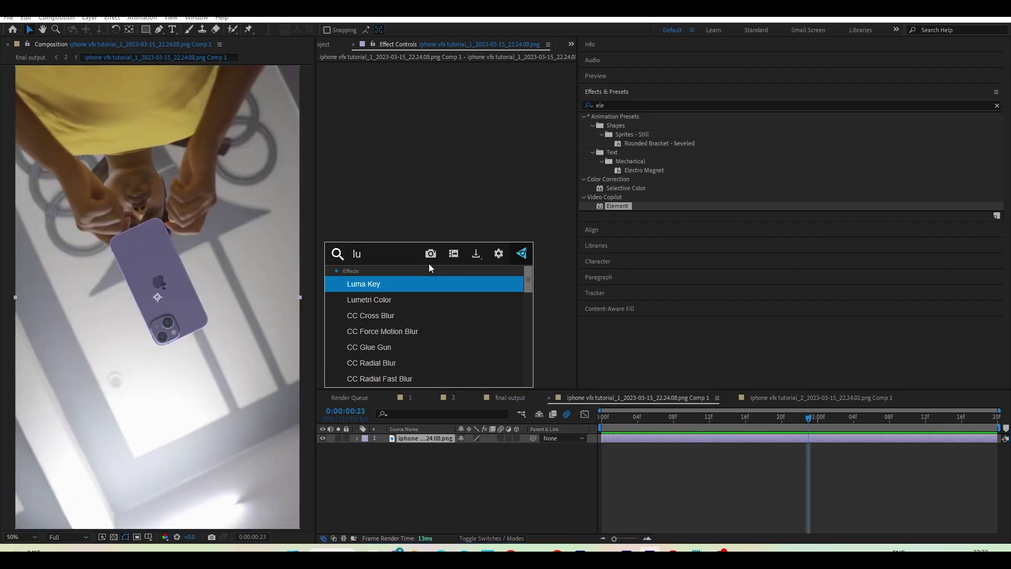
left_click(403, 300)
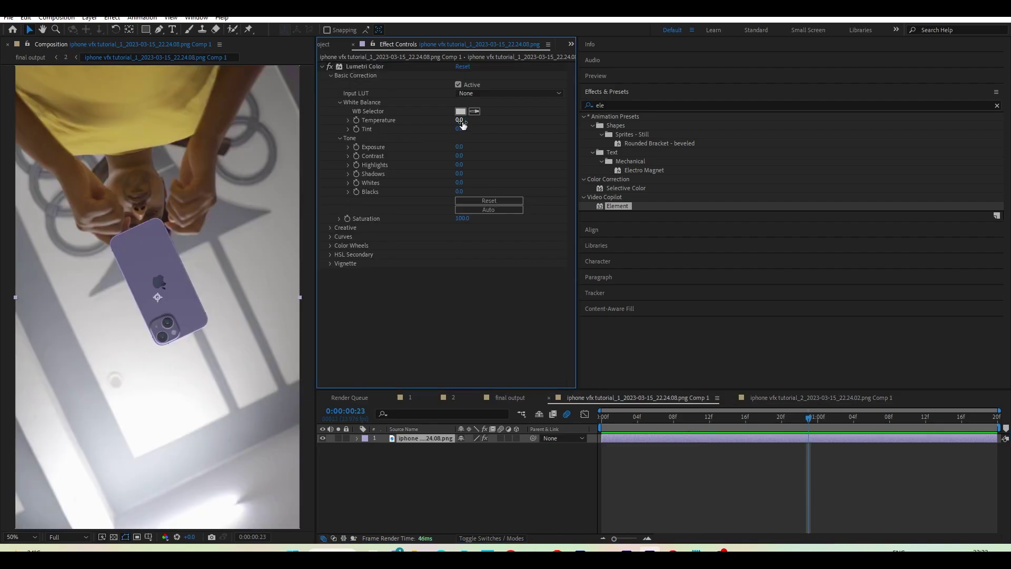
Warm the tutorial_1 screenshot by raising its Lumetri Color temperature, and preview the final output composition.
left_click(462, 121)
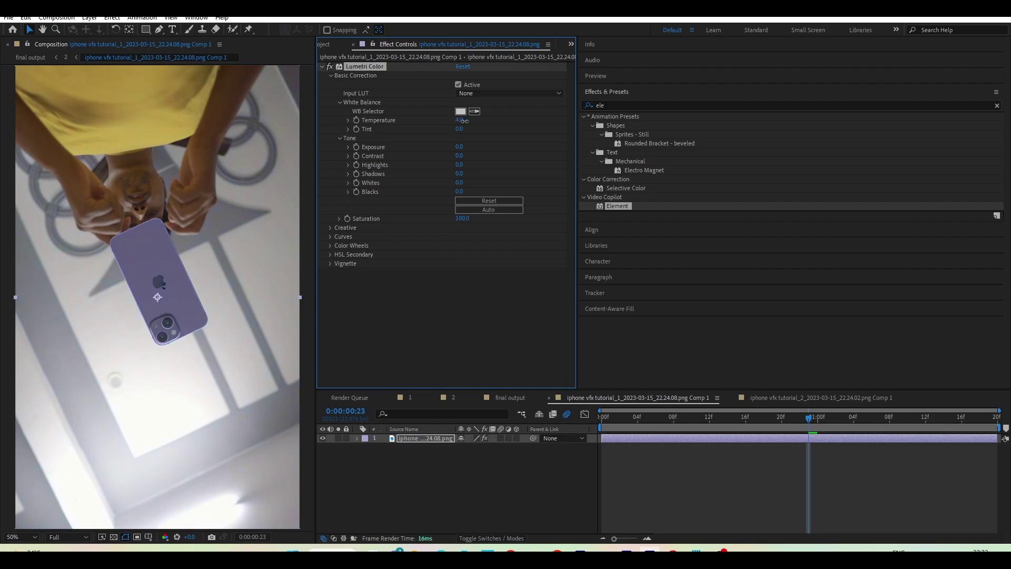
left_click_drag(464, 121, 475, 121)
key("Page_Up")
key("Page_Up")
left_click(508, 398)
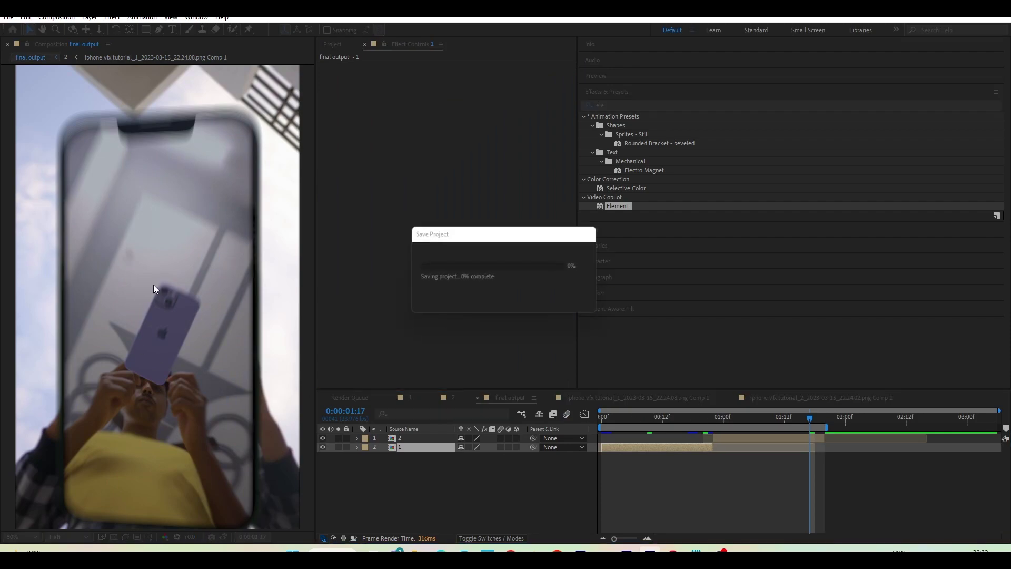
key("space")
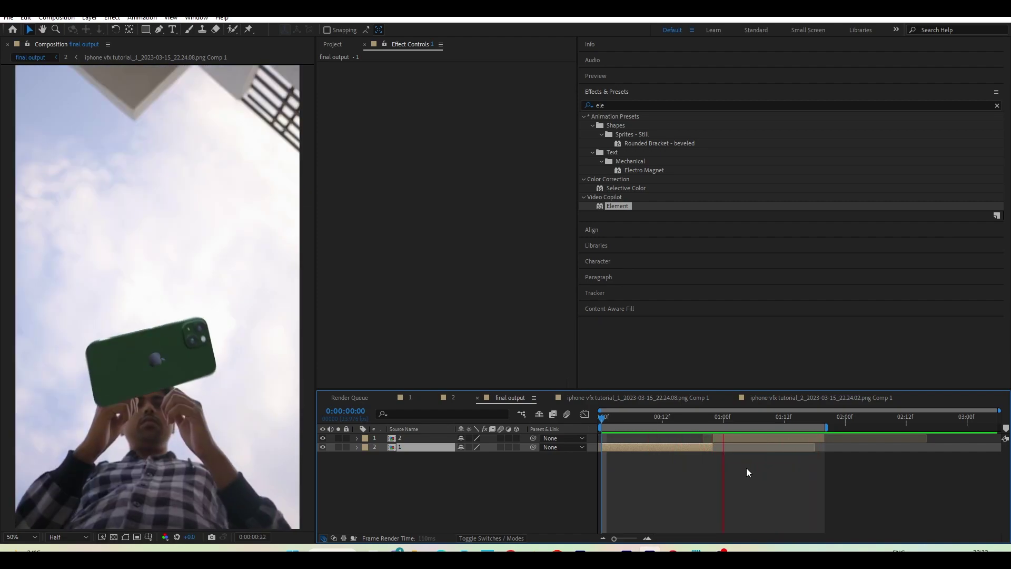
key("space")
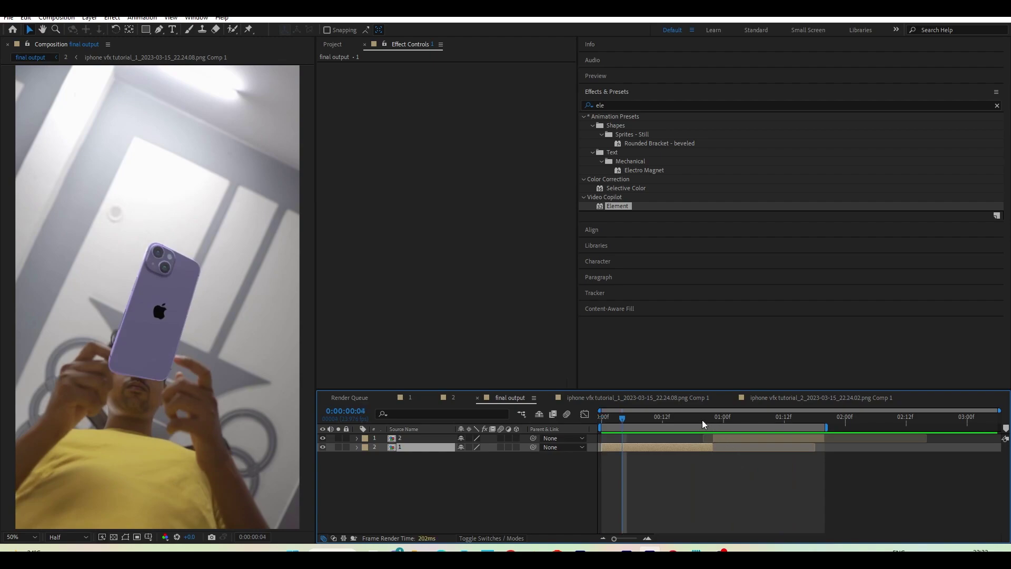
Move the composition 2 layer one frame earlier to start at 0:00:00:21 and play back the cut.
left_click_drag(701, 420, 708, 419)
key(";")
left_click(825, 439)
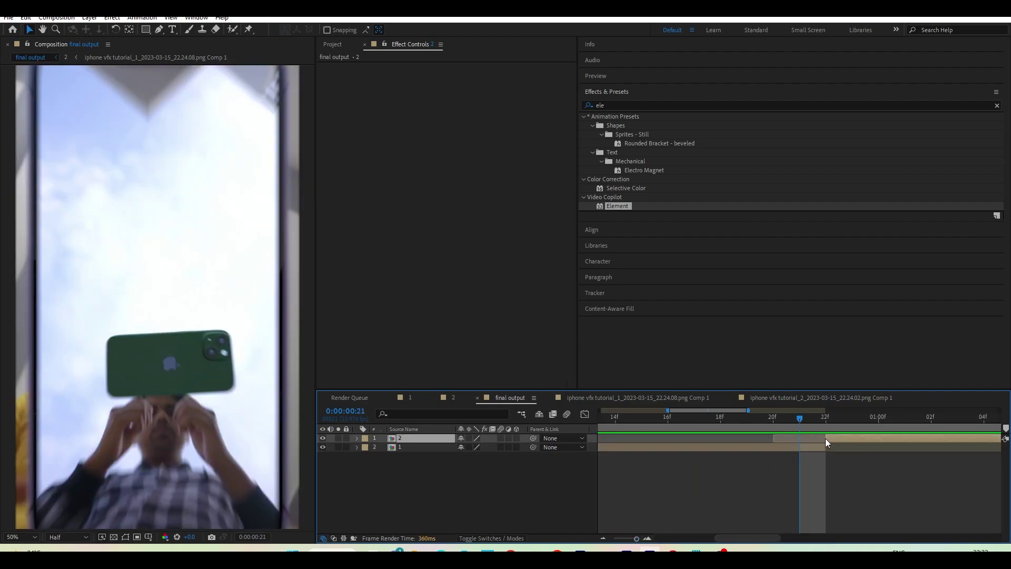
key("[")
left_click_drag(790, 422, 771, 421)
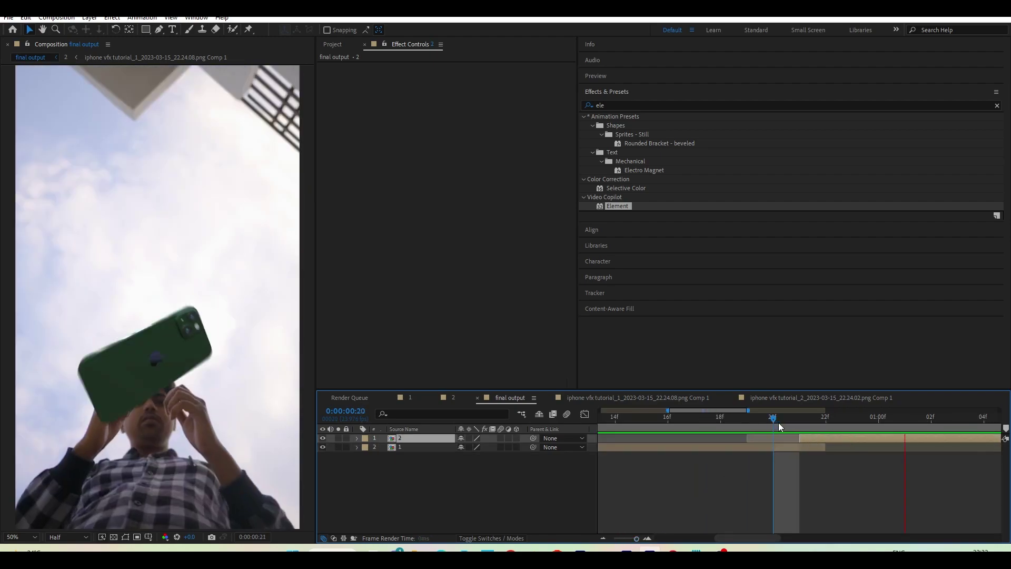
Add a new adjustment layer above the two composition layers in the final output composition.
key("space")
key("-")
key("-")
key("-")
key("space")
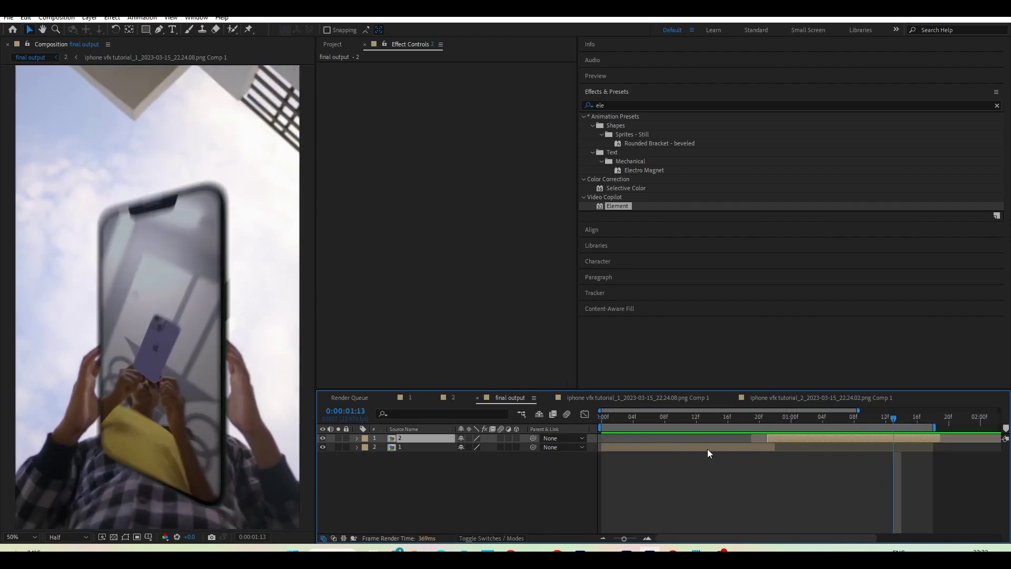
left_click_drag(629, 538, 618, 538)
right_click(485, 508)
mouse_move(558, 376)
left_click(686, 464)
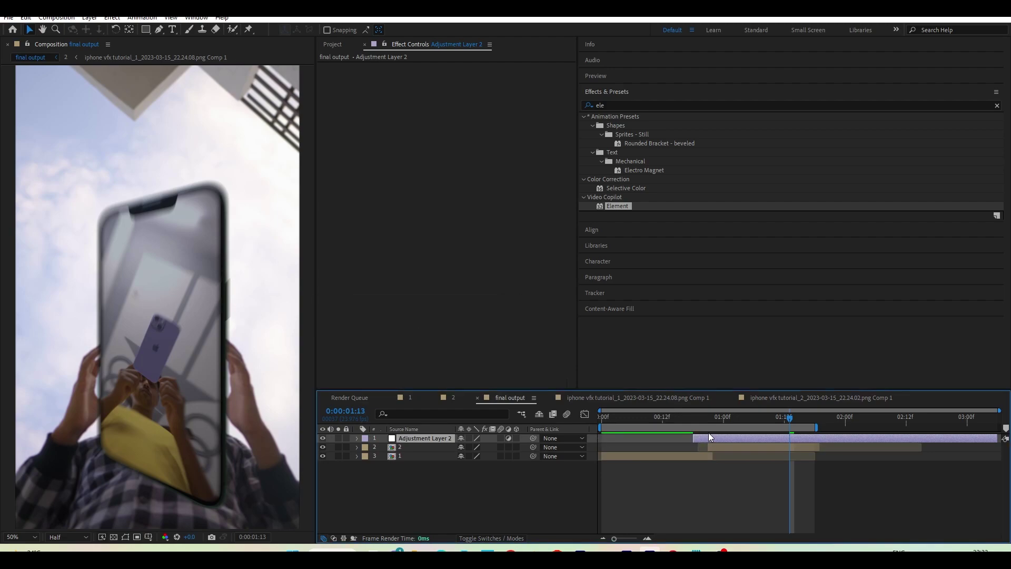
Split the adjustment layer at 0:00:01:13, delete the later part, and trim the rest to a few frames over the cut between compositions 1 and 2.
key("ctrl+shift+d")
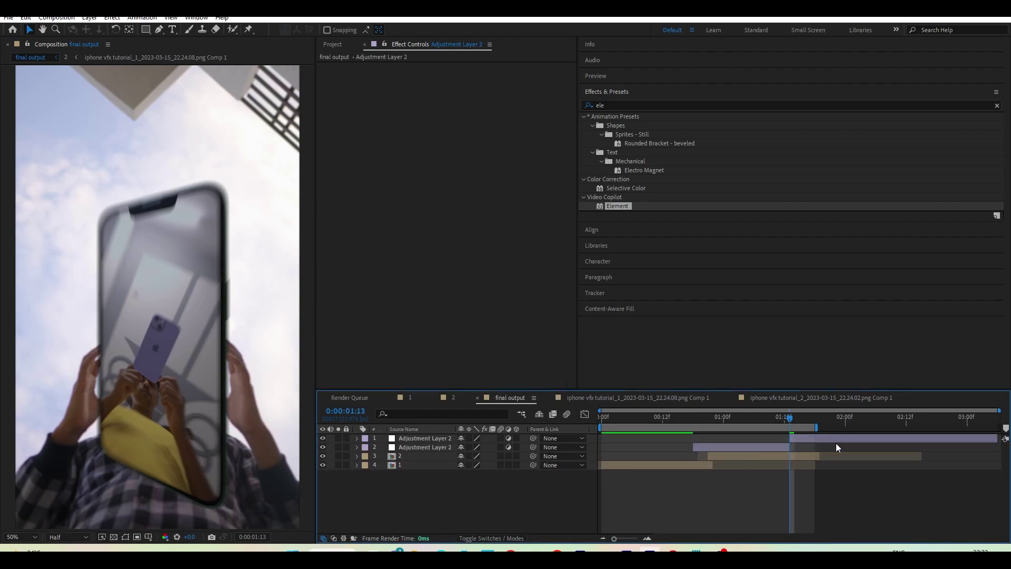
left_click(812, 438)
key("Delete")
left_click_drag(789, 439, 713, 438)
mouse_move(712, 422)
left_mouse_down()
mouse_move(702, 422)
mouse_move(710, 422)
left_mouse_up()
Apply the VR Chromatic Aberrations effect to the adjustment layer at the cut.
key("ctrl+space")
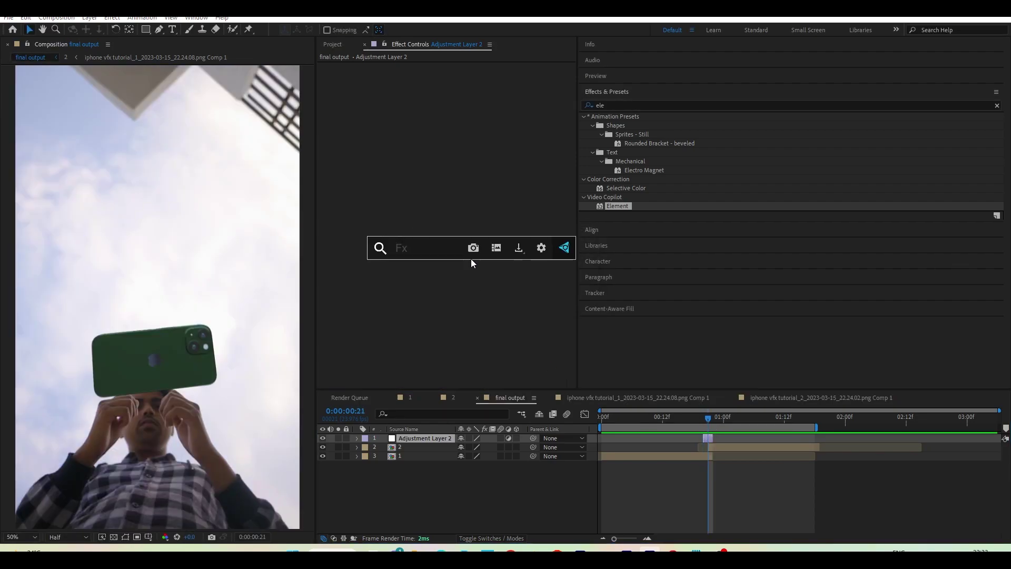
type("chr")
left_click(470, 275)
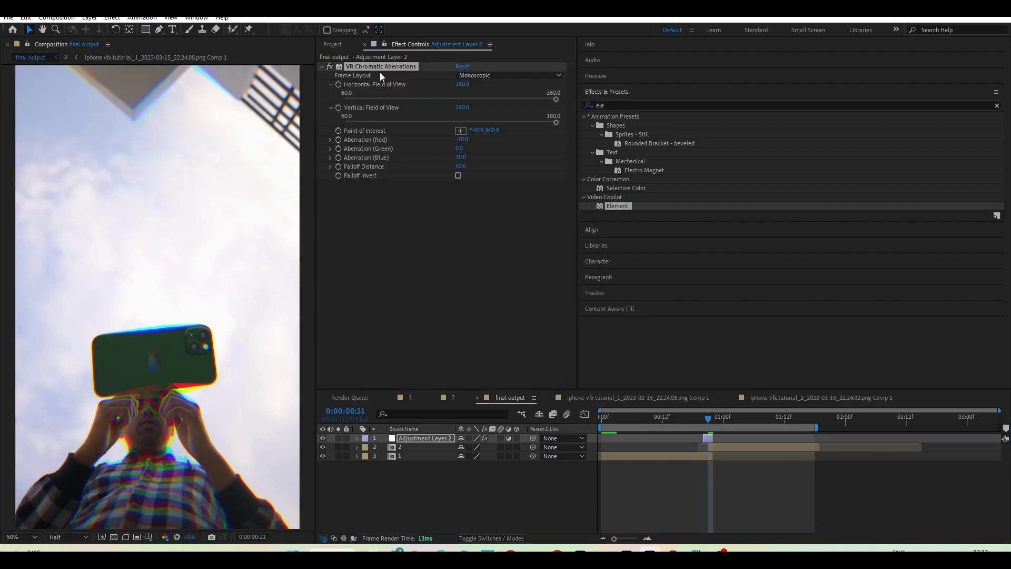
Add Turbulent Displace to the adjustment layer with Amount 17 and Size 399.
key("ctrl+space")
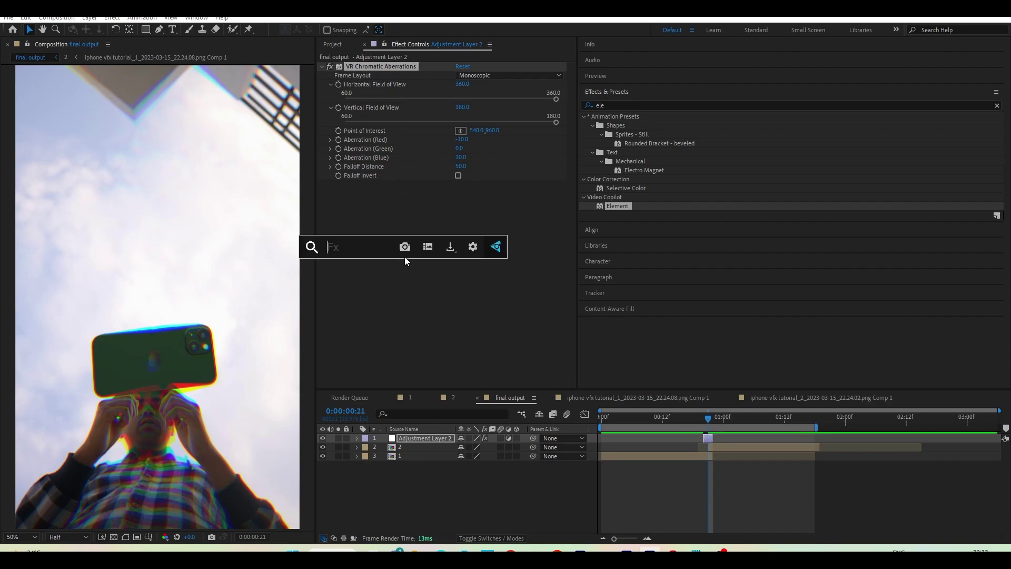
type("tur")
left_click(385, 277)
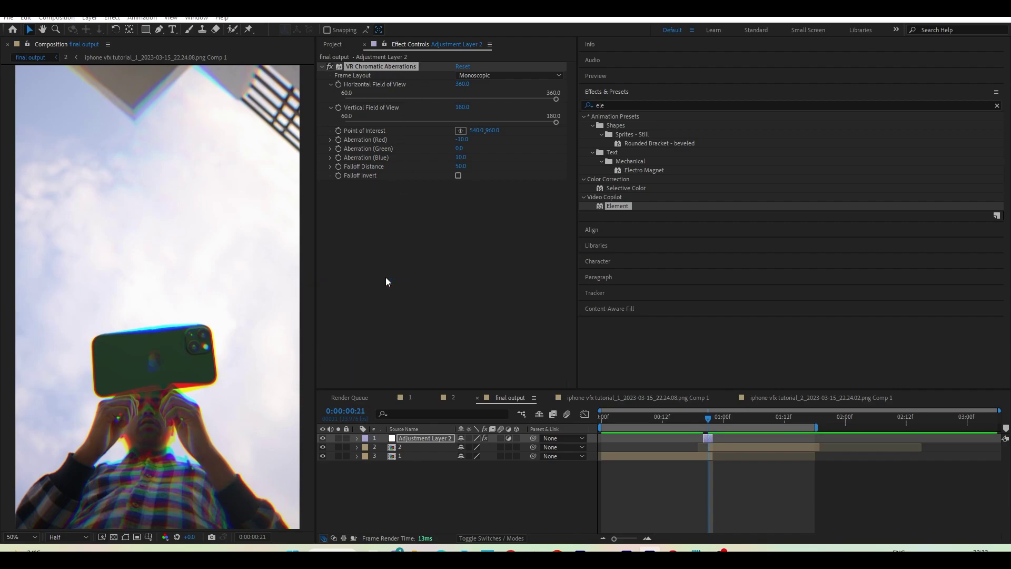
left_click(461, 203)
type("6")
key("Tab")
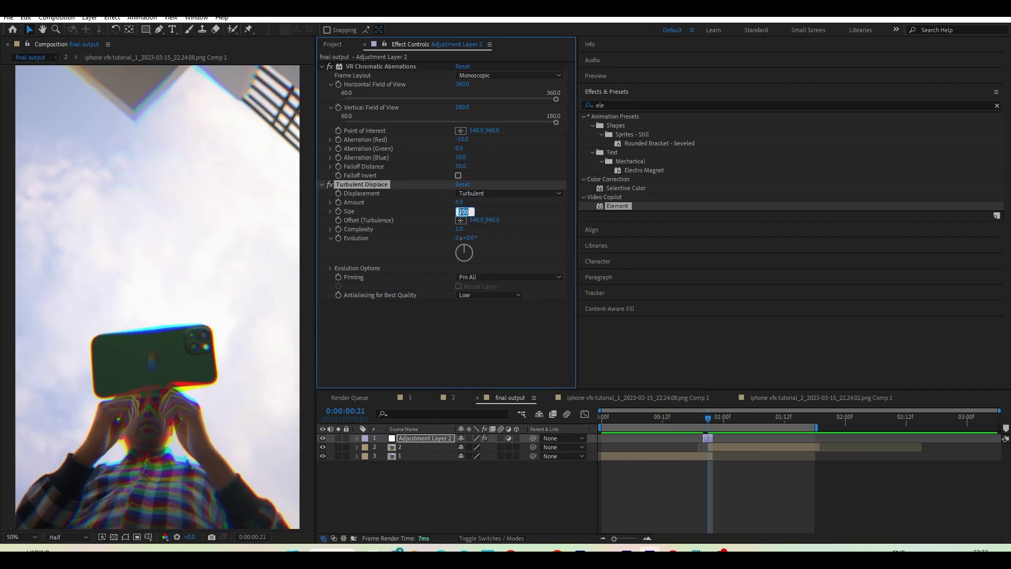
left_click(489, 213)
left_click_drag(465, 211, 623, 211)
left_click_drag(459, 202, 465, 202)
Play back the cut between compositions 1 and 2 to check the distortion transition.
left_click(702, 420)
key("space")
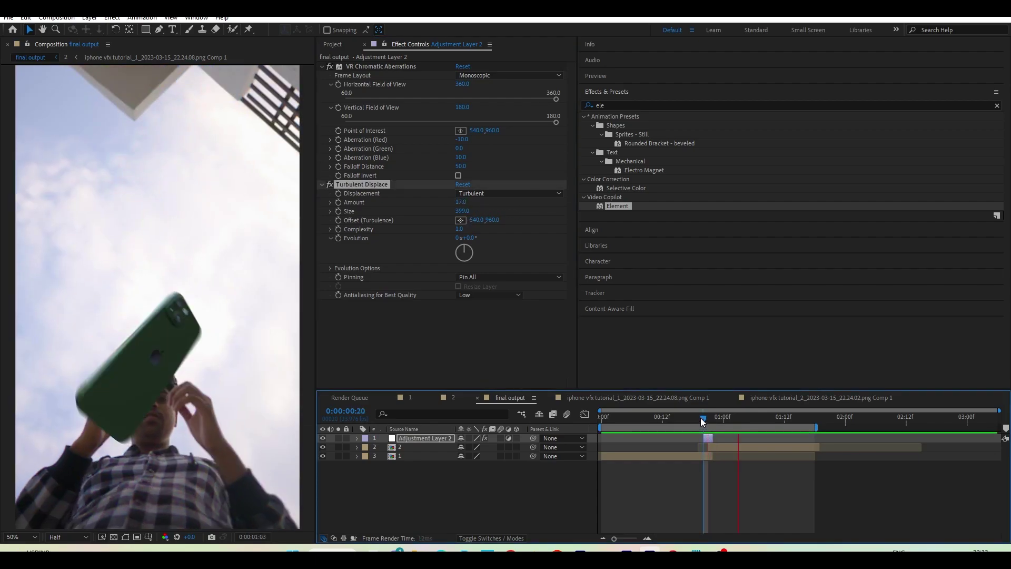
left_click_drag(701, 418, 662, 416)
key("space")
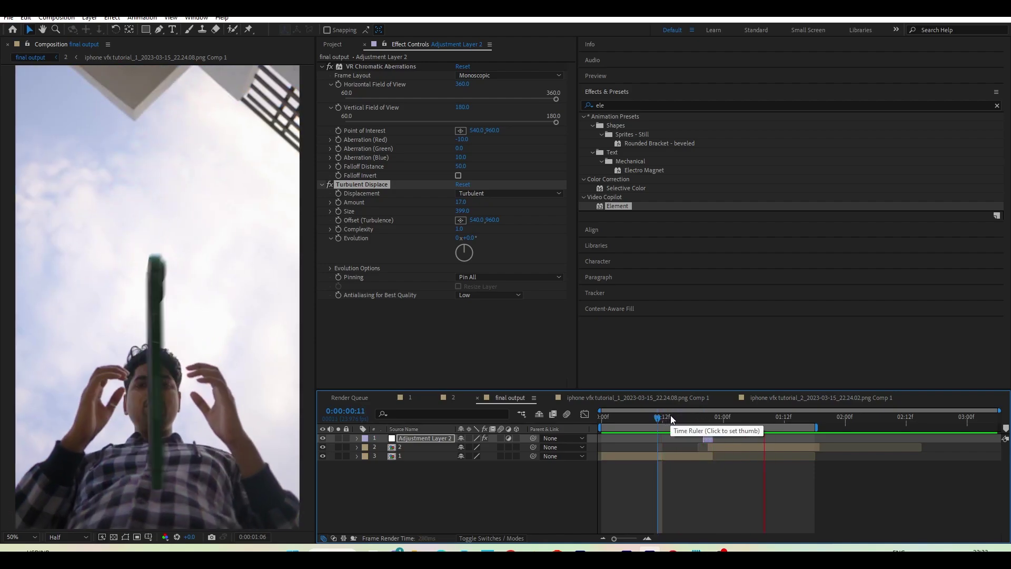
key("space")
key("space")
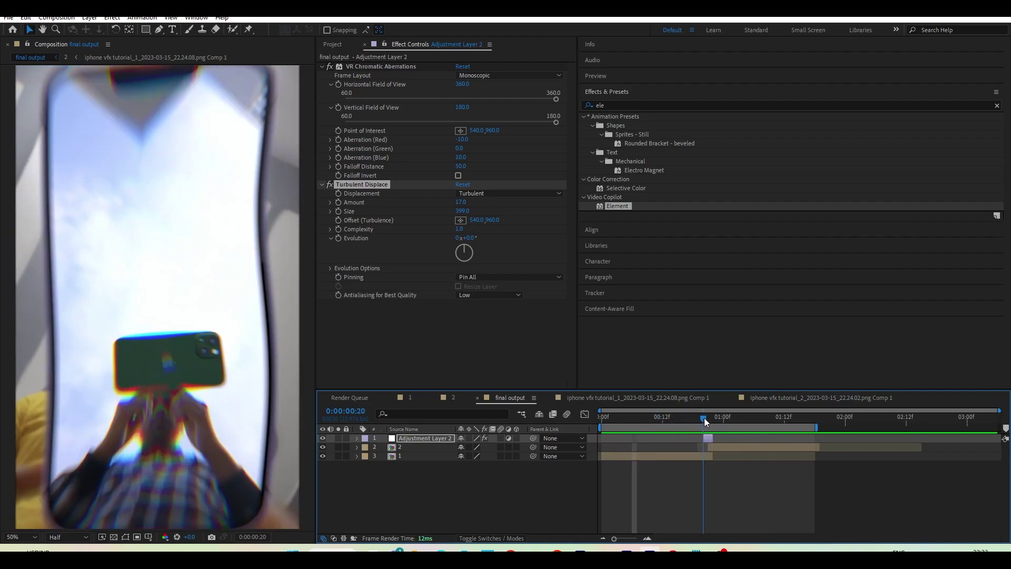
key("space")
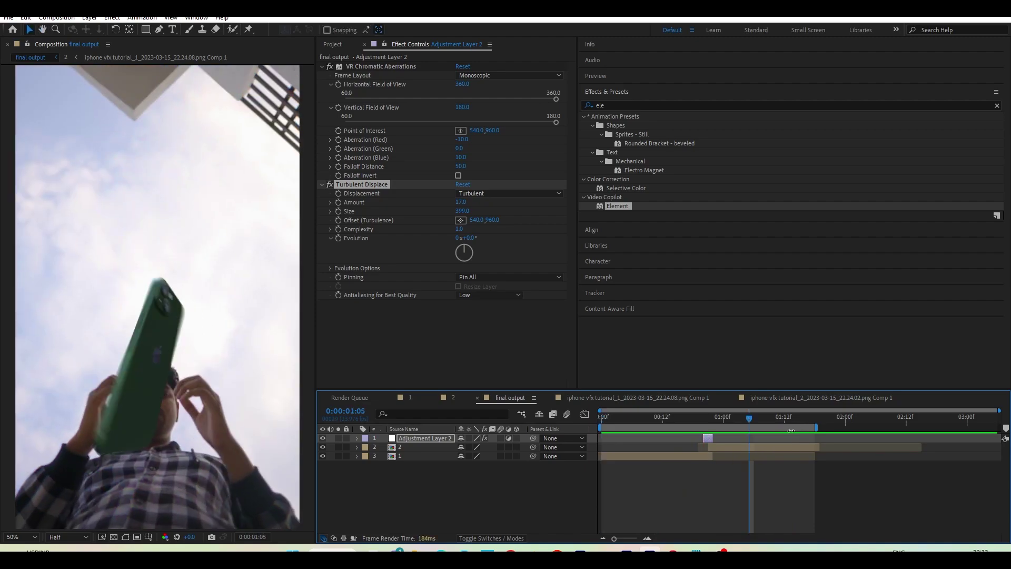
Duplicate the adjustment layer with its effects, move the copy near the end of the visible composition 2 clip, and preview it.
left_click(707, 438)
key("ctrl+d")
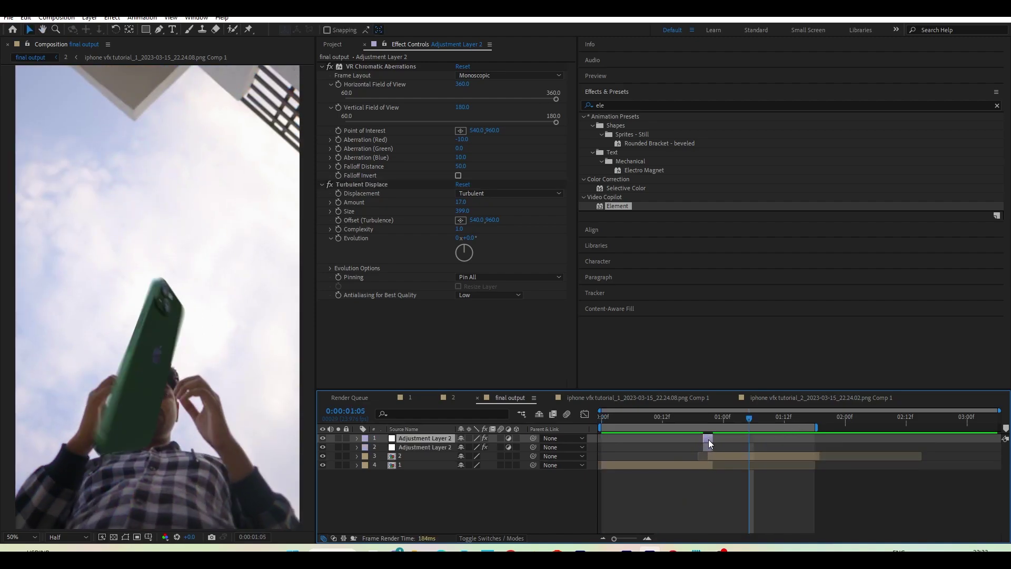
left_click_drag(708, 438, 811, 445)
key("space")
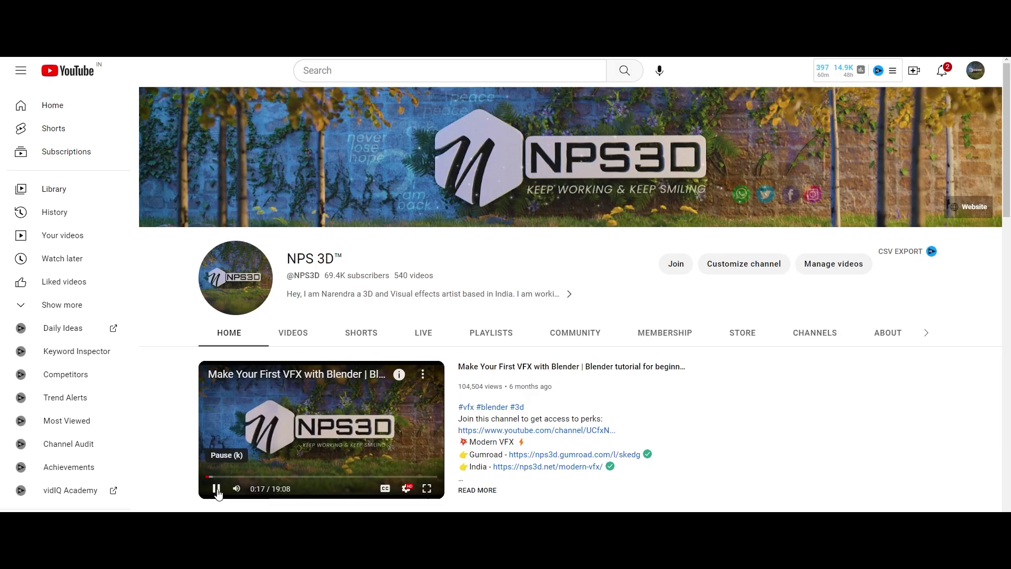
On the NPS 3D YouTube channel page, pause the featured video and look at the Videos section.
left_click(216, 488)
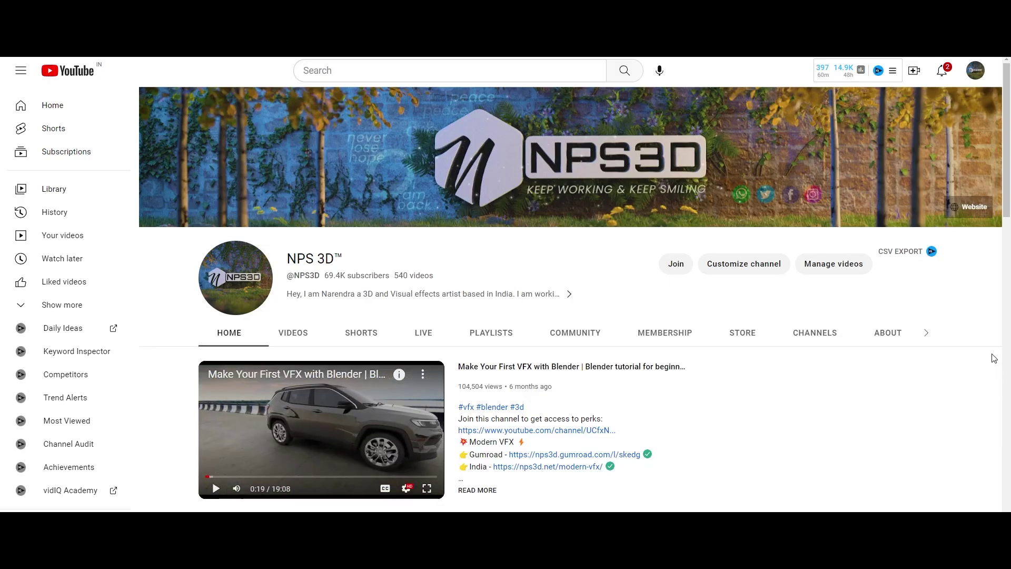
scroll(991, 359, "down", 4)
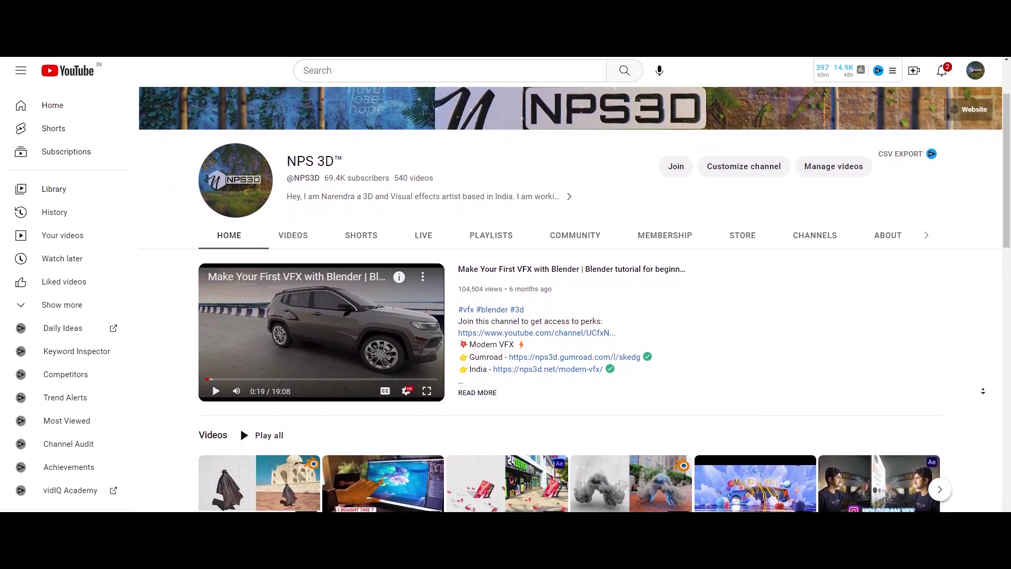